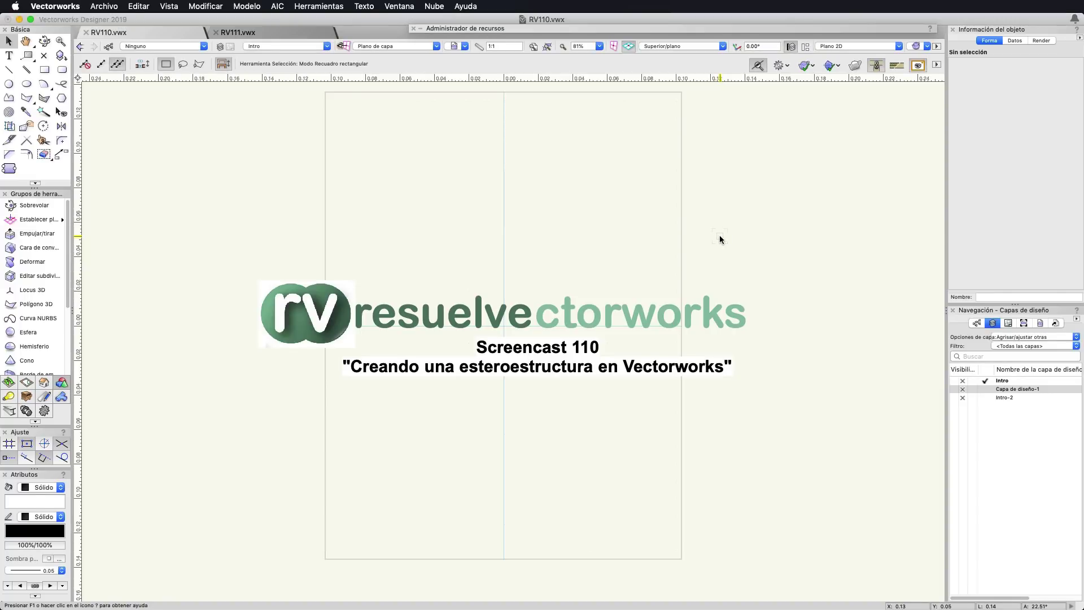
- Leave the Vectorworks title card and bring up the space frame tutorial in Safari
middle_drag(719, 235, 657, 227)
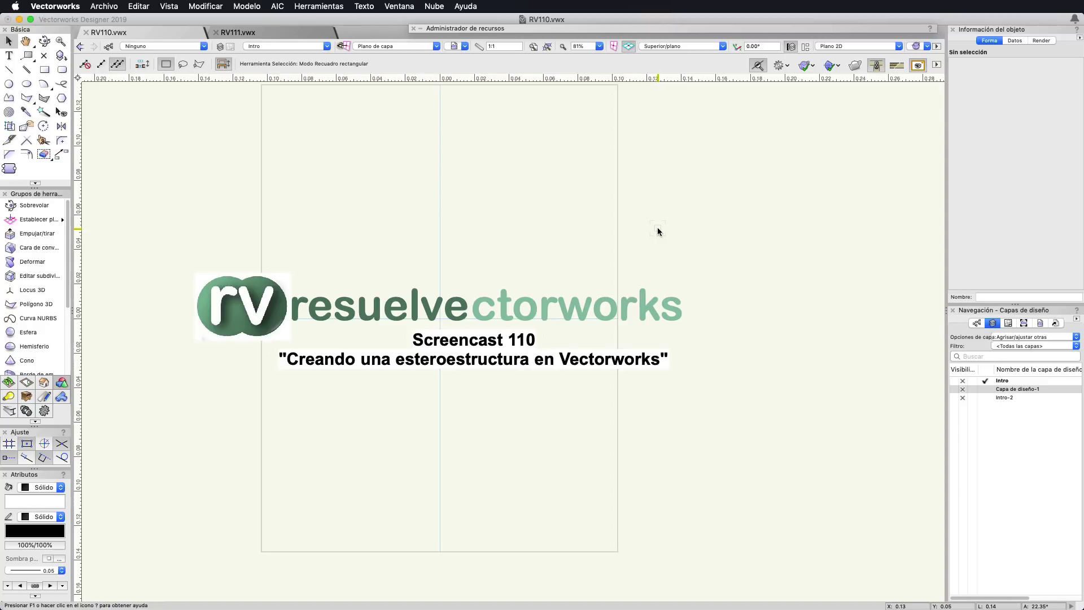
key(super+Tab)
key(super+Tab)
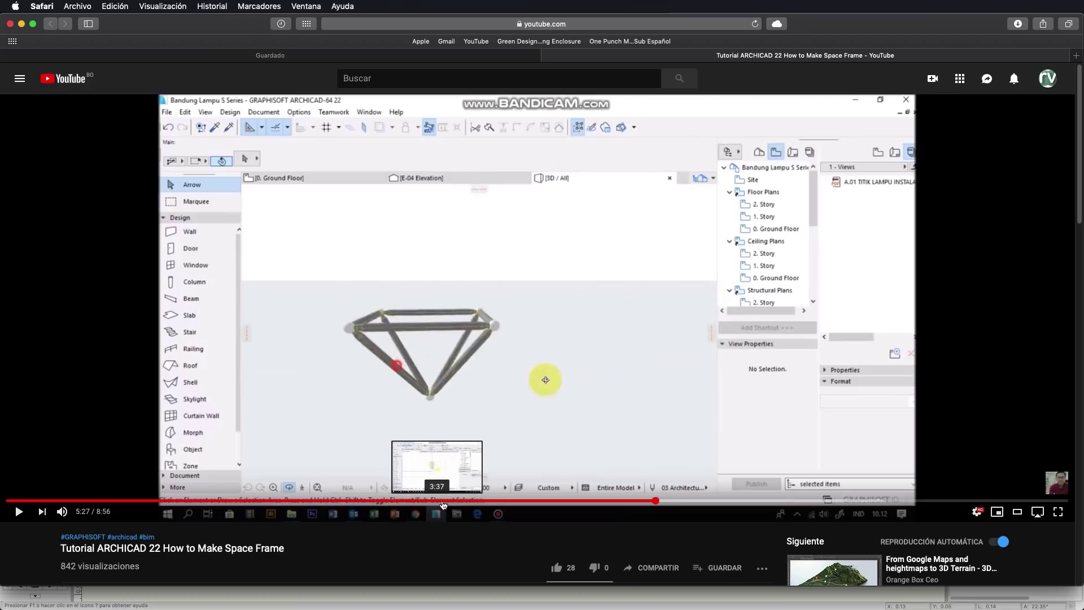
- Scrub the ARCHICAD space frame tutorial from 5:27 ahead to about 6:55
drag(443, 500, 693, 506)
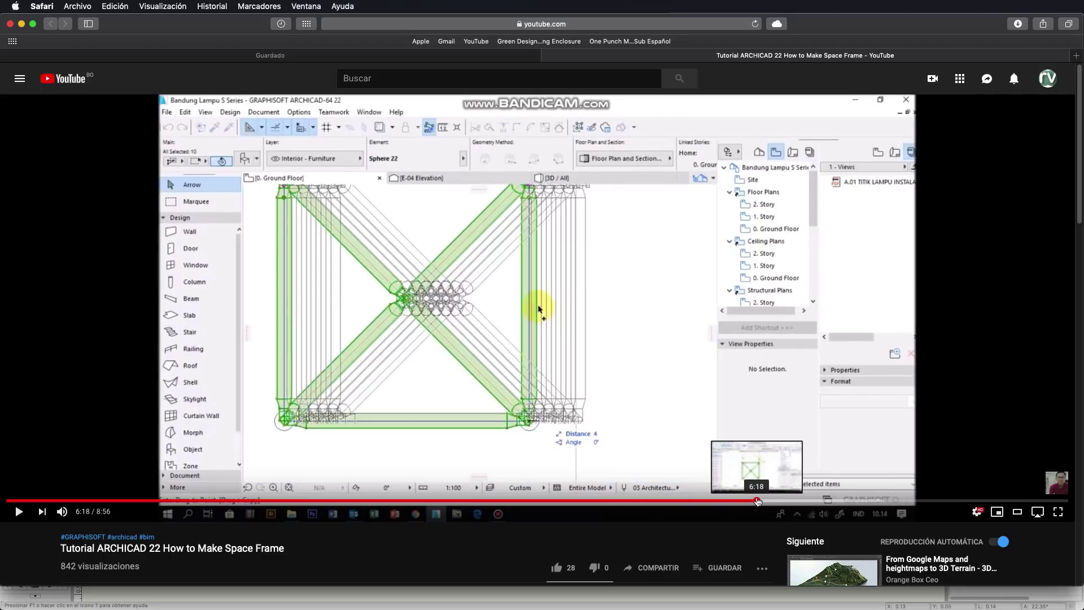
drag(693, 505, 757, 501)
click(779, 502)
click(801, 502)
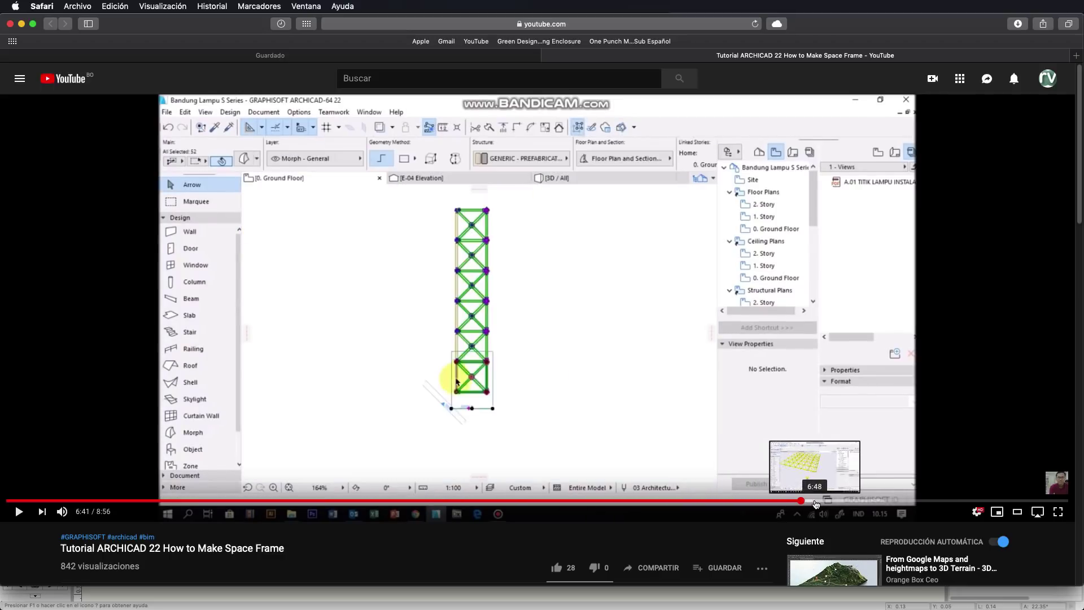
click(827, 502)
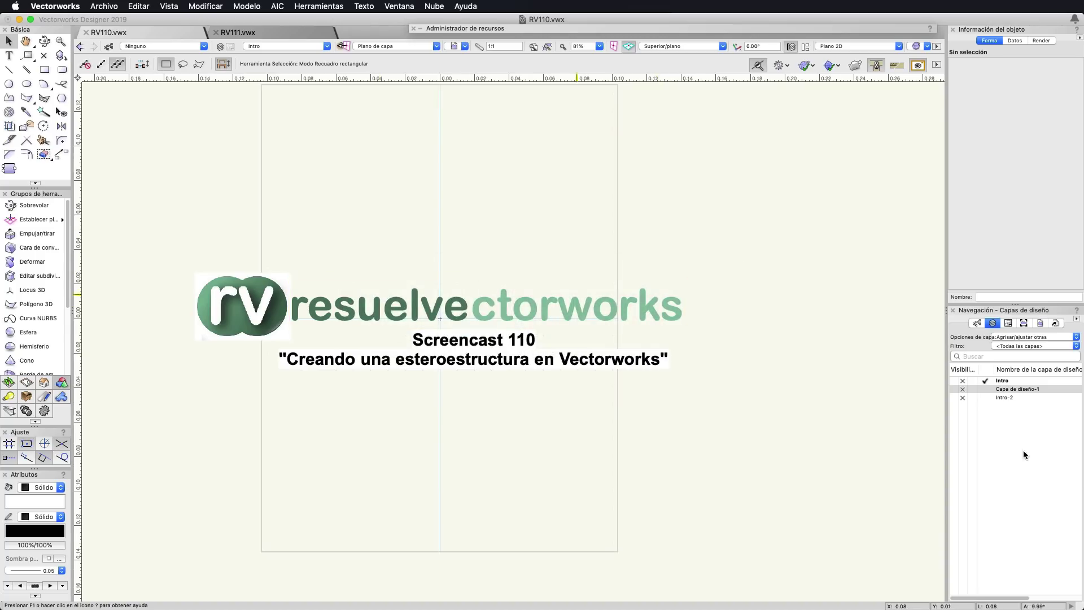
- On Capa de diseño-1, draw a 1 × 1 m square rectangle at the drawing origin
click(985, 389)
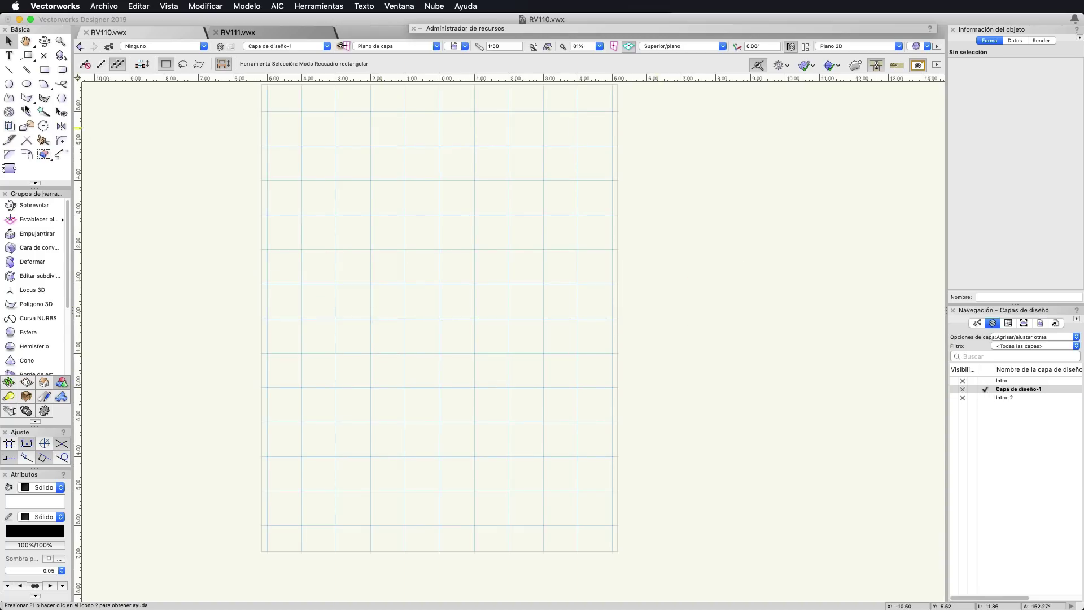
double_click(45, 69)
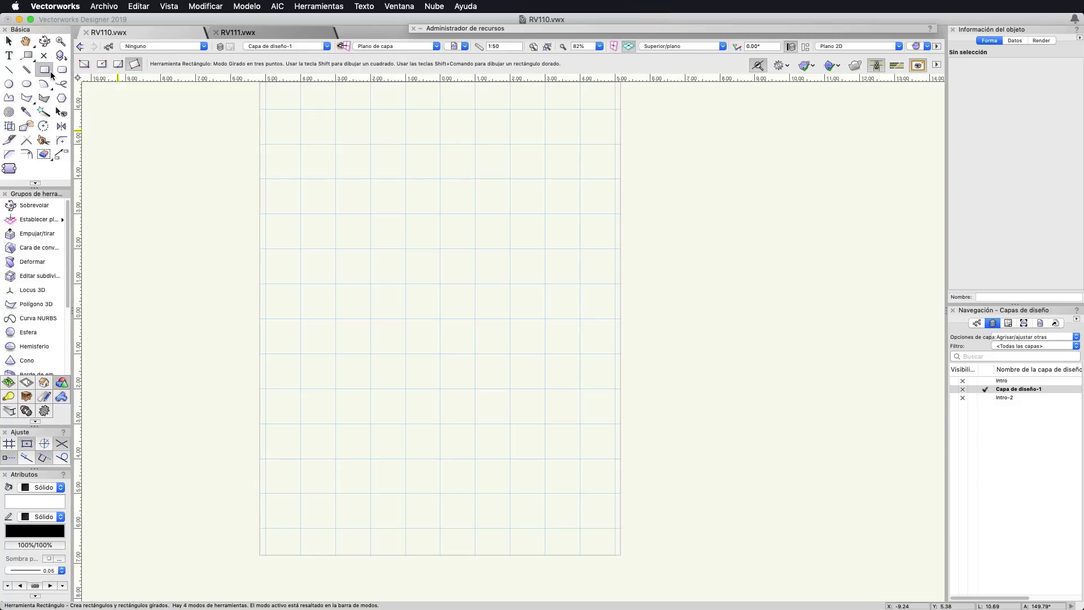
key(Return)
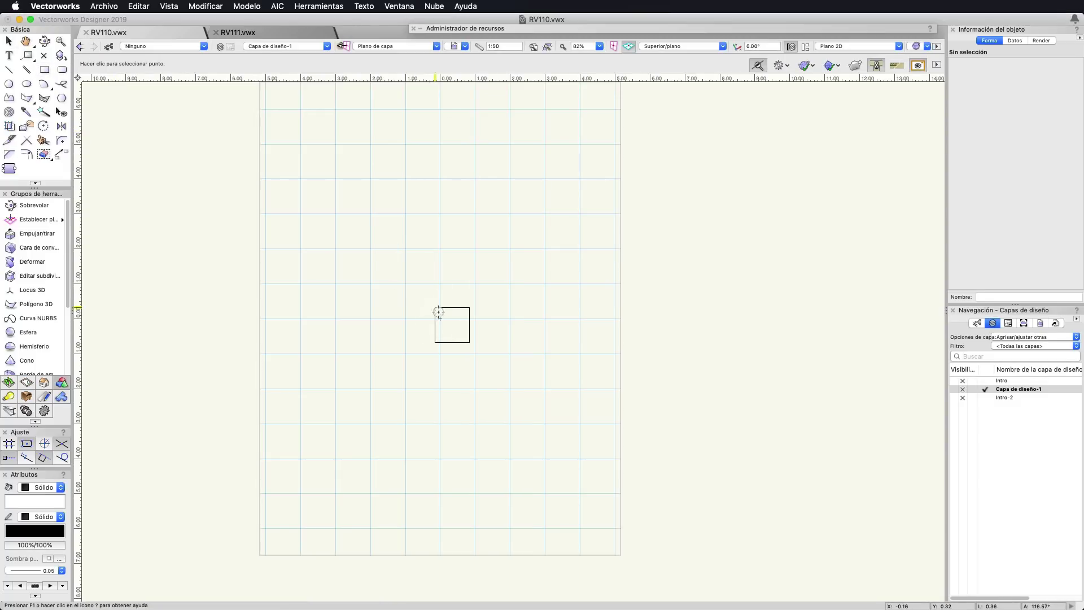
click(441, 318)
scroll(440, 318, up, 6)
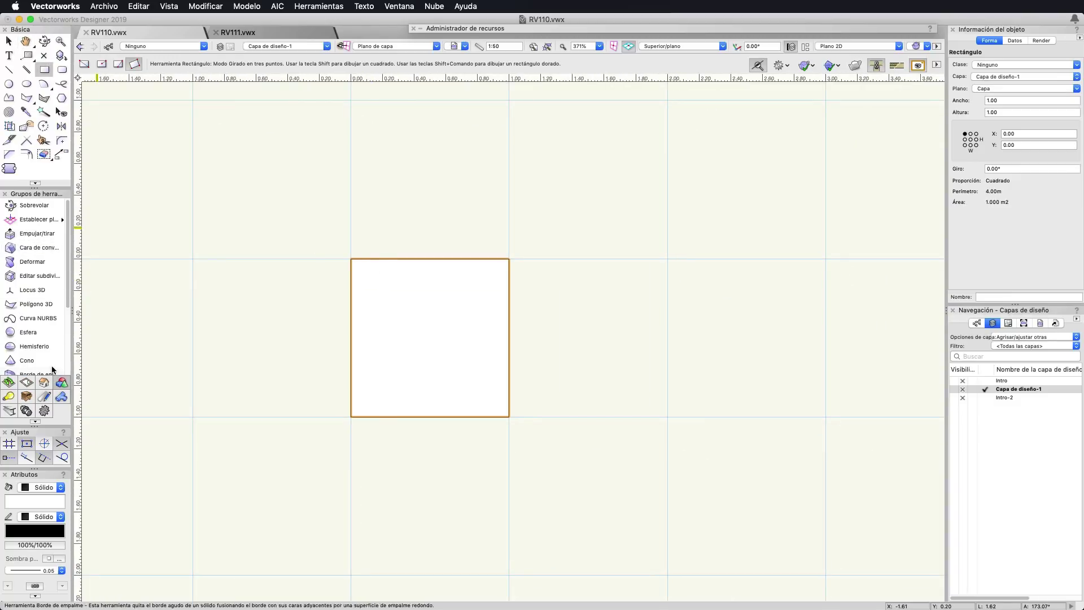
- Place a 0.05 m radius sphere on the square's top-left corner
click(25, 332)
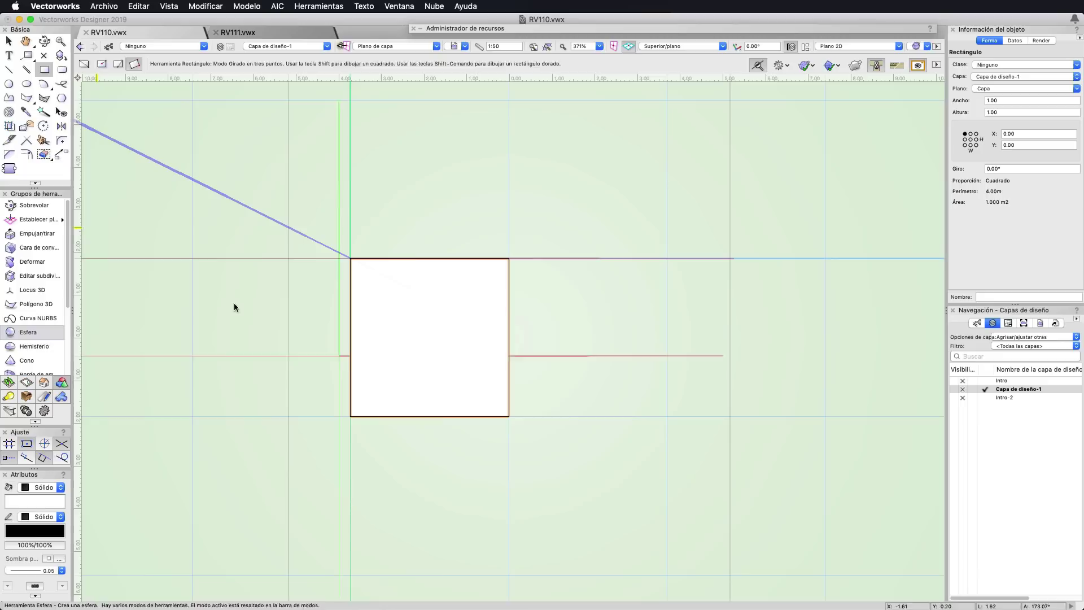
click(350, 258)
text(0.05)
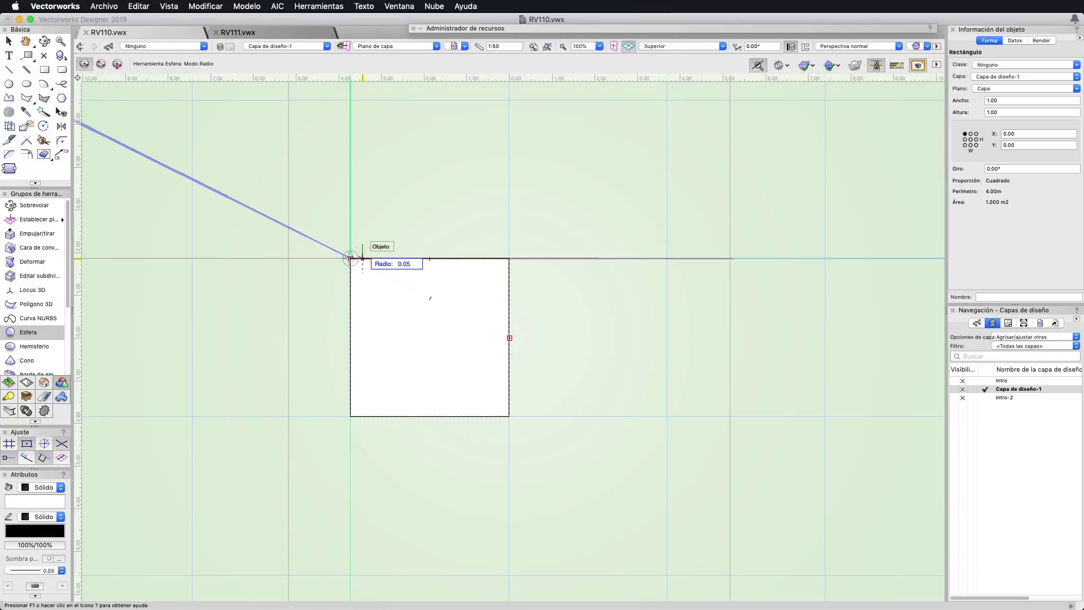
key(Return)
key(x)
key(super+5)
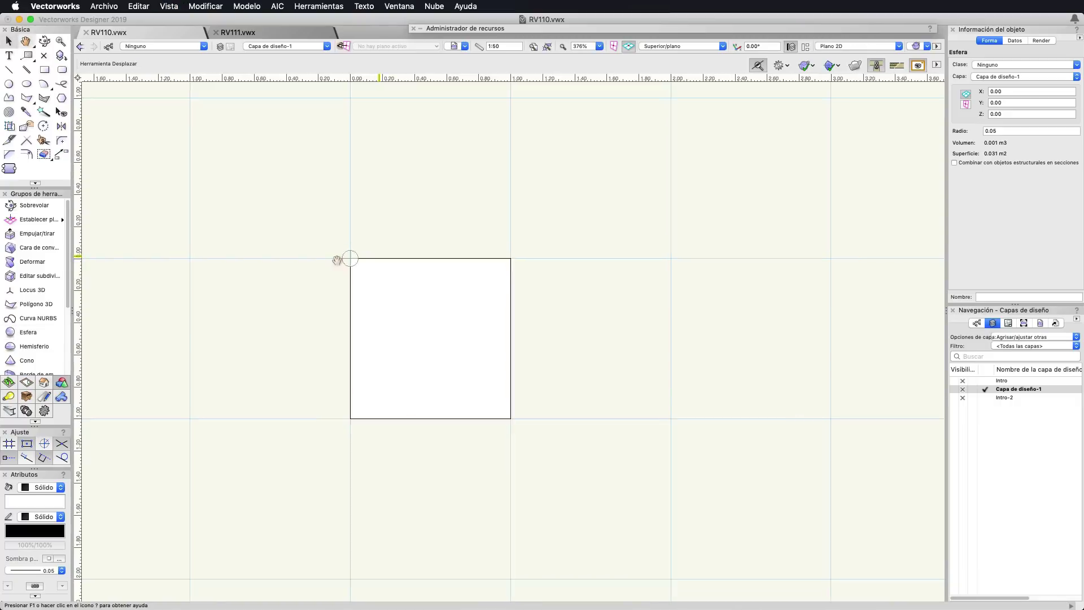
scroll(345, 290, up, 2)
- Copy the sphere to the top-right corner, then mirror-duplicate both to the bottom corners
click(291, 218)
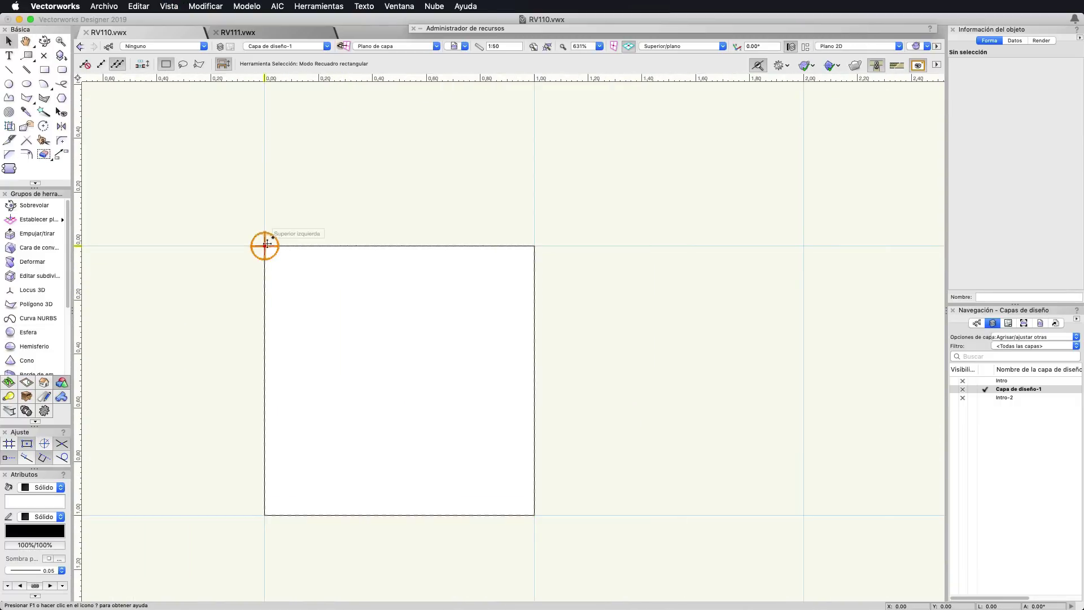
drag(264, 245, 535, 246)
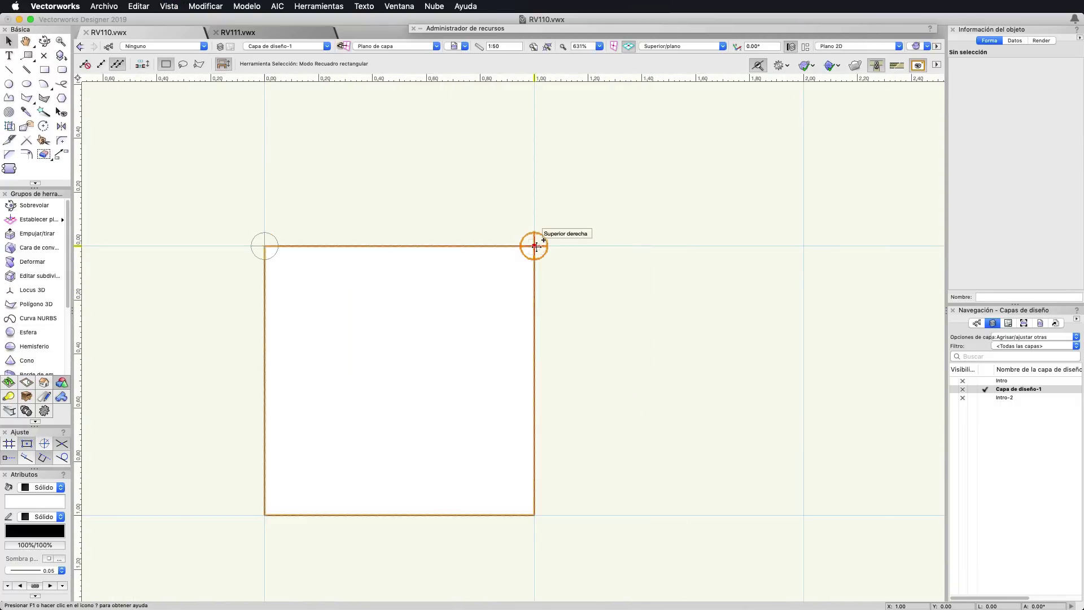
shift+drag(222, 218, 333, 303)
key(shift+m)
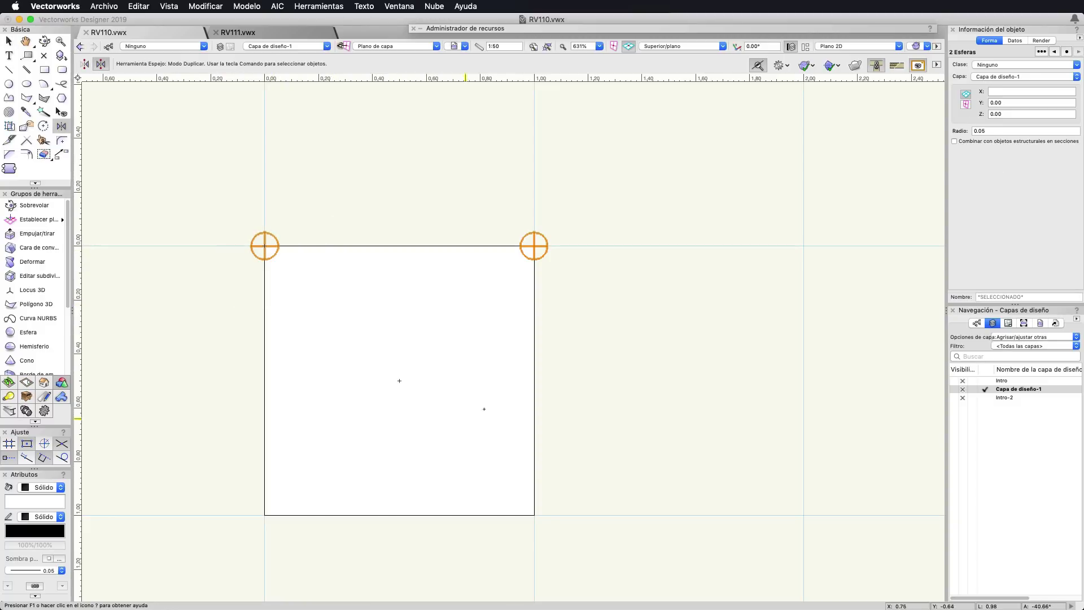
click(402, 380)
click(648, 380)
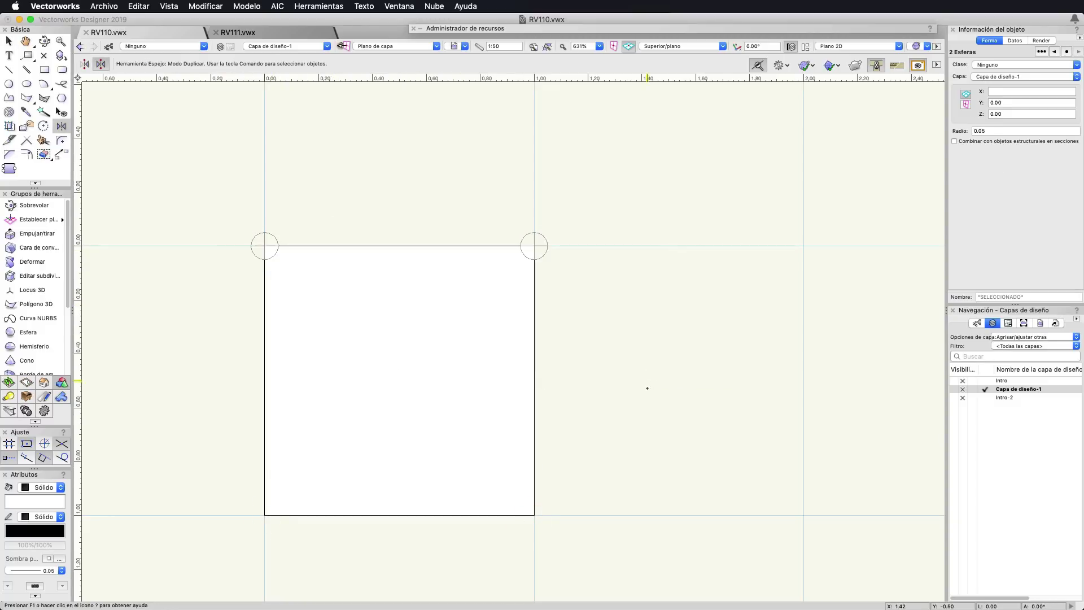
- Draw a five-vertex stepped profile polygon beside the top-left sphere, with thin line display on
key(x)
key(x)
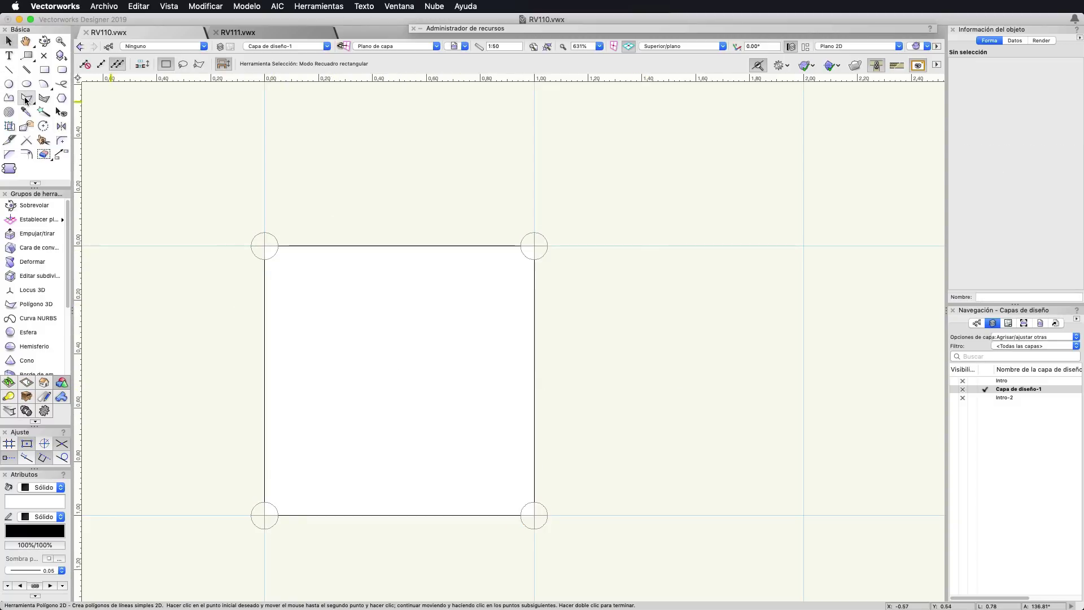
click(27, 97)
scroll(286, 209, up, 3)
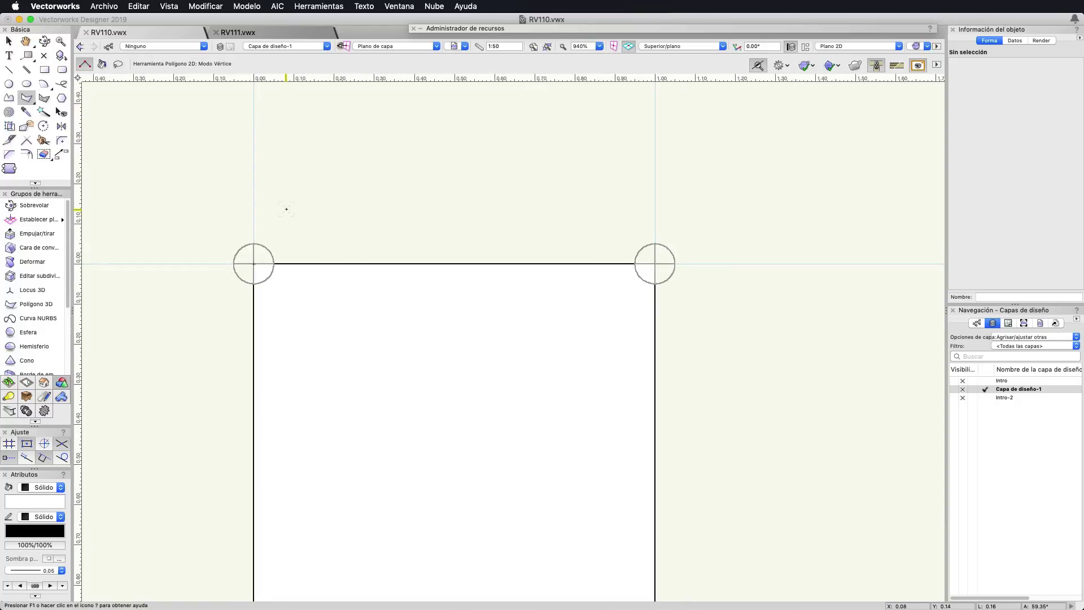
scroll(286, 209, up, 1)
scroll(289, 235, up, 2)
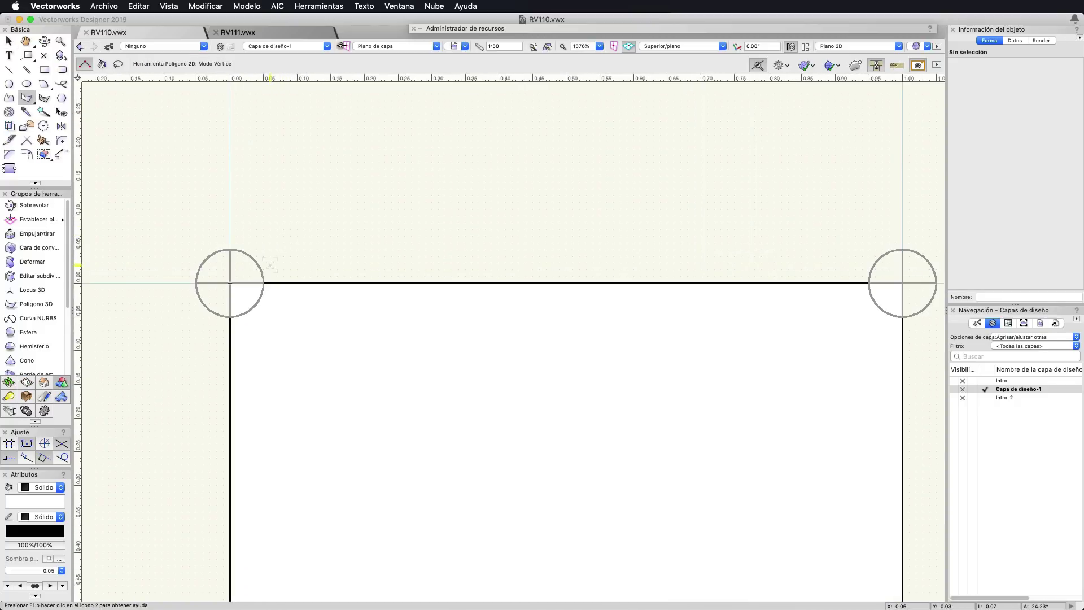
click(763, 64)
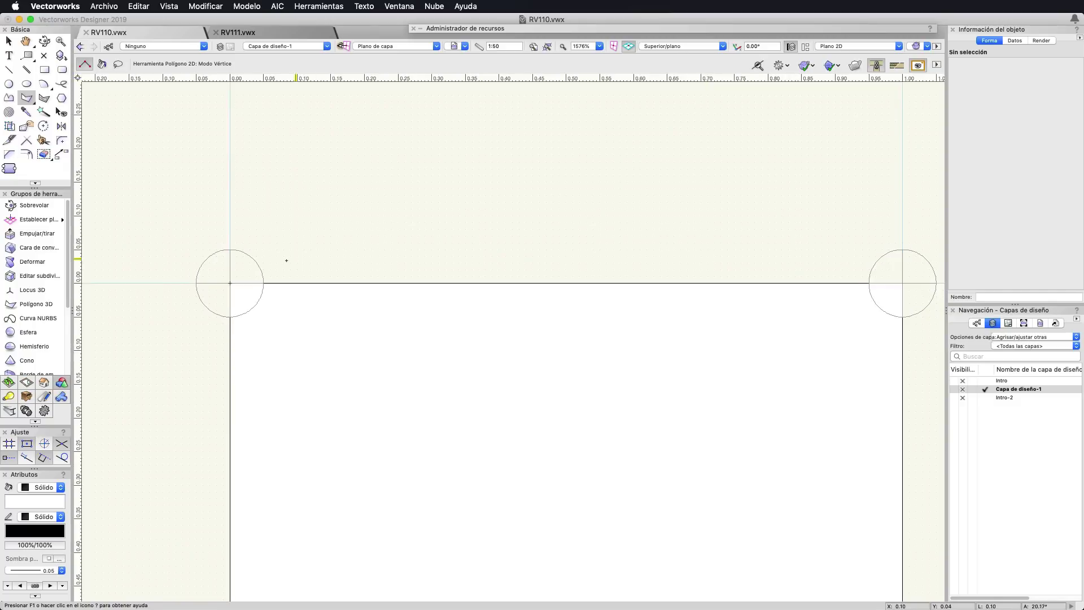
scroll(278, 264, up, 1)
click(261, 274)
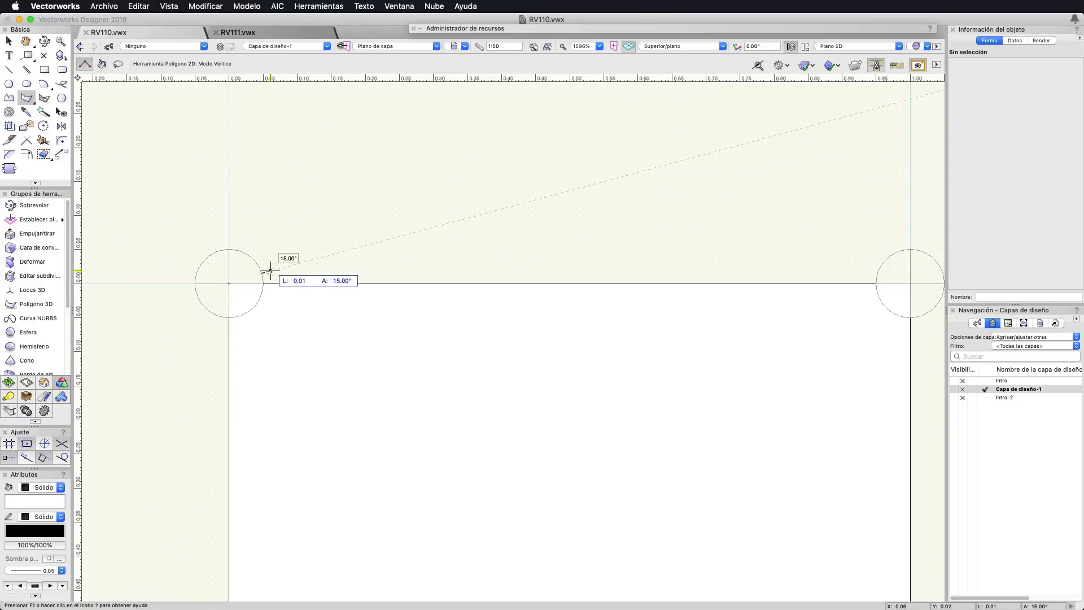
click(271, 272)
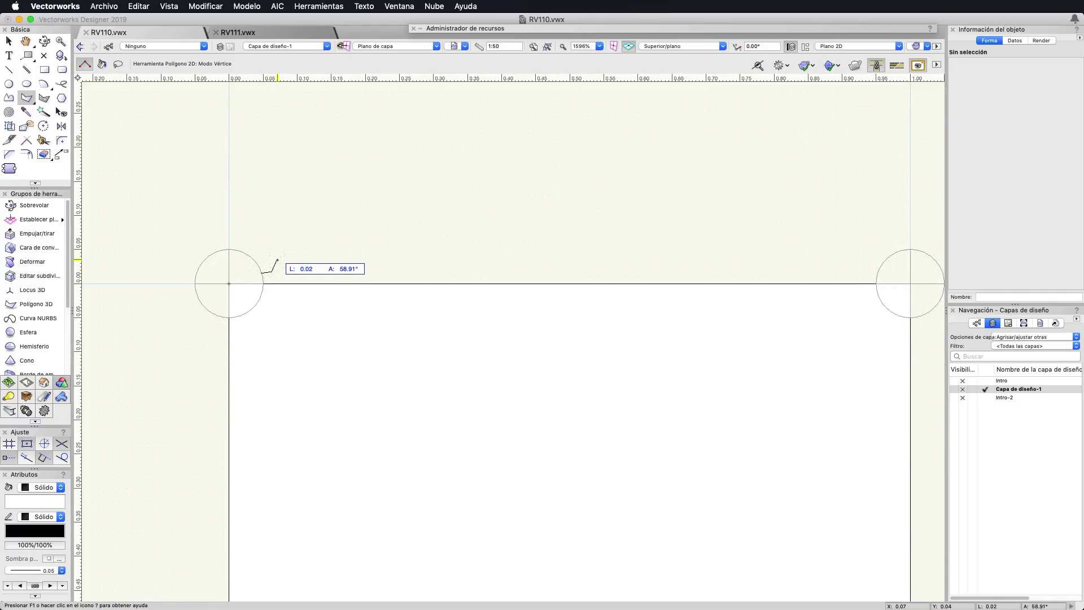
click(277, 261)
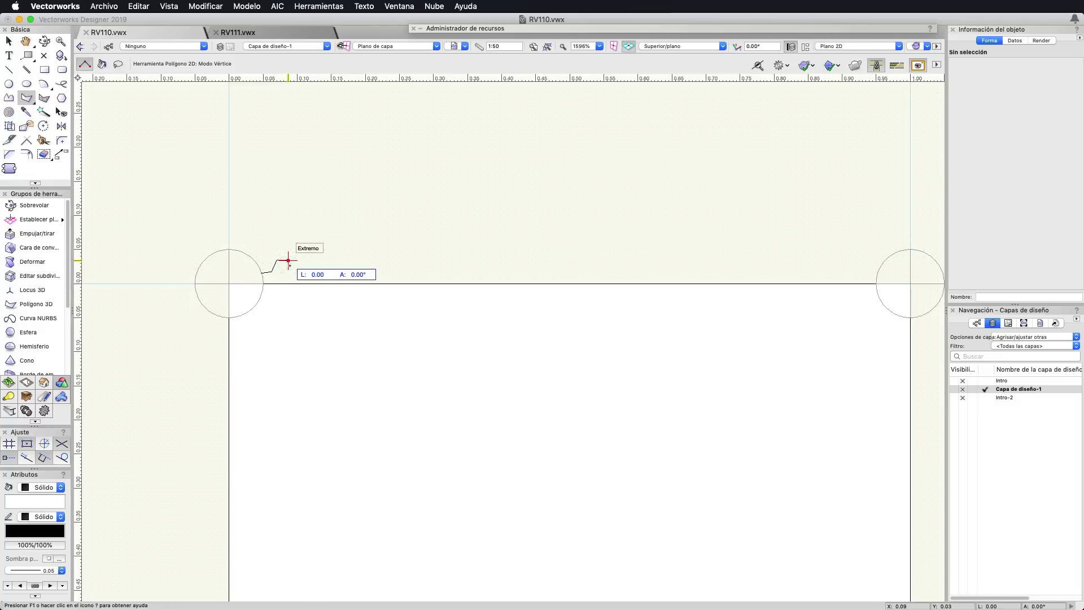
scroll(288, 260, up, 1)
click(288, 261)
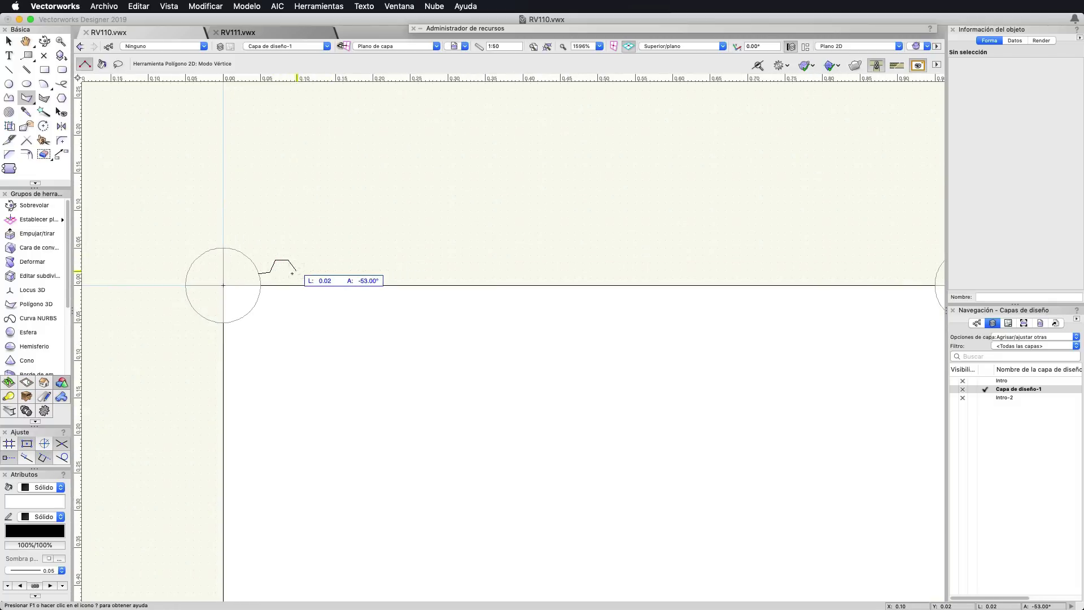
double_click(288, 275)
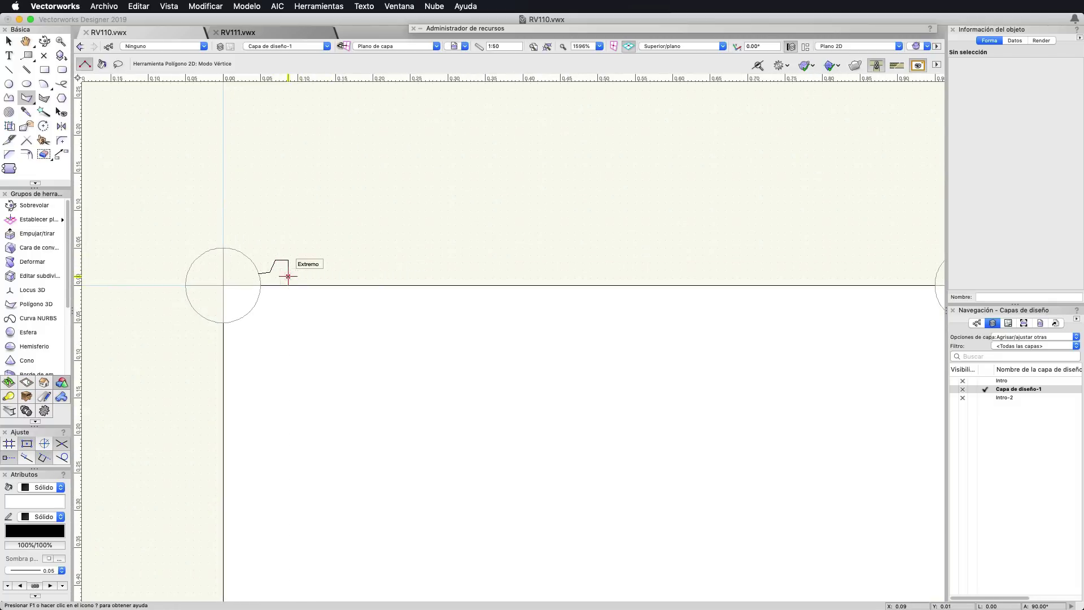
- Add a short line from the profile's start toward the sphere
scroll(270, 272, up, 1)
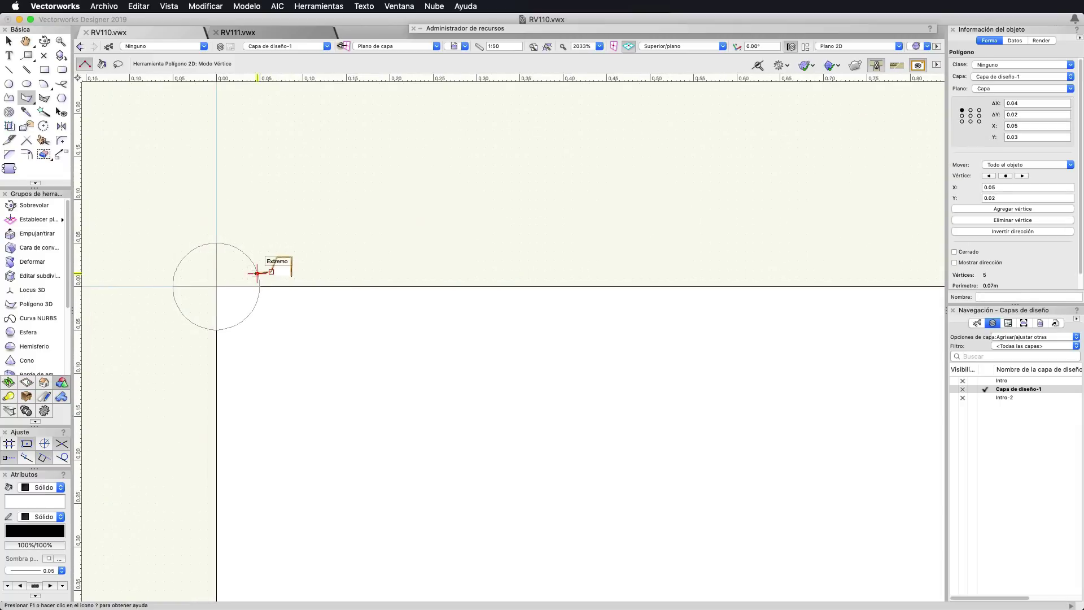
click(258, 273)
scroll(257, 276, up, 5)
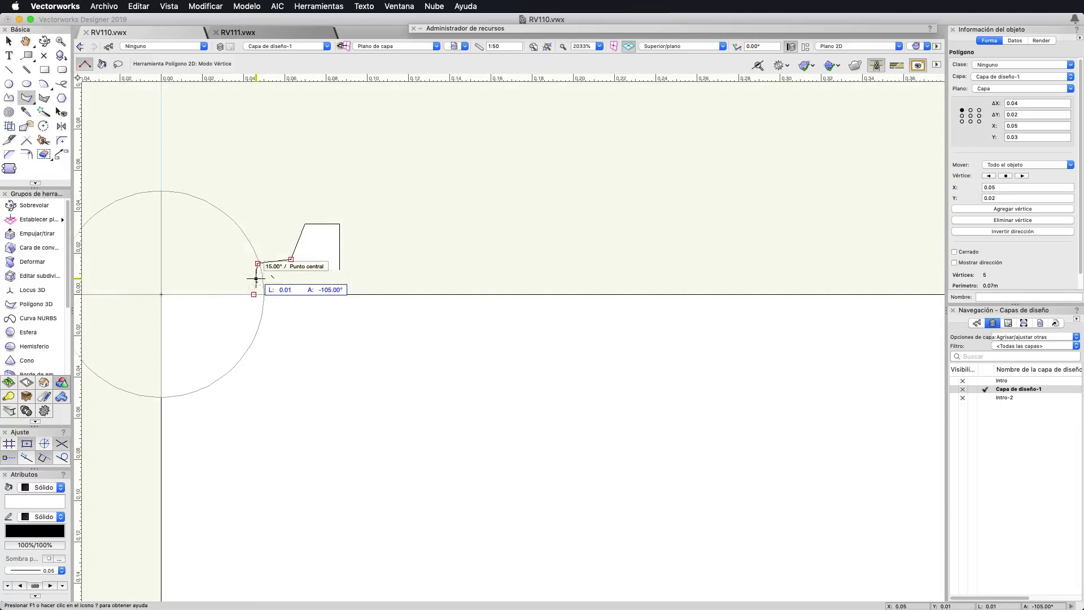
click(257, 263)
- Join the short line and stepped profile into one open six-vertex polygon
key(x)
shift+click(275, 260)
right_click(273, 262)
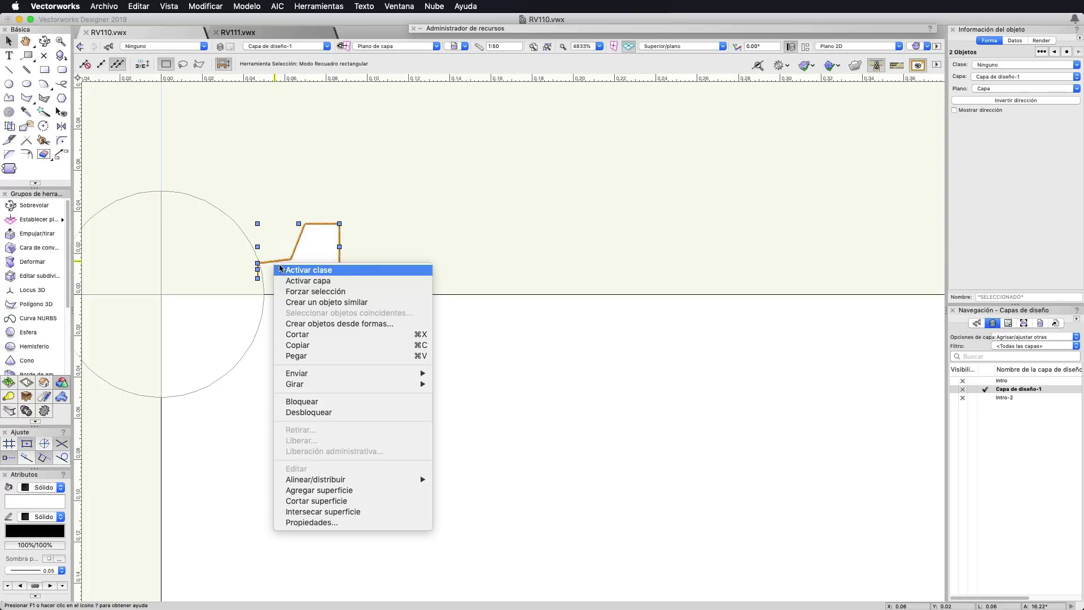
click(216, 6)
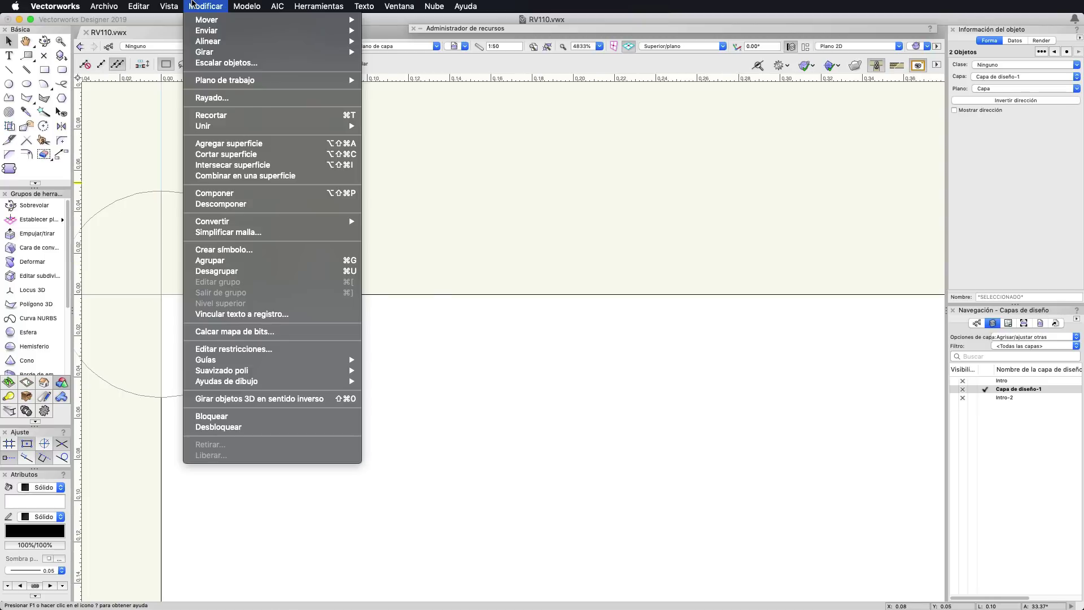
click(214, 193)
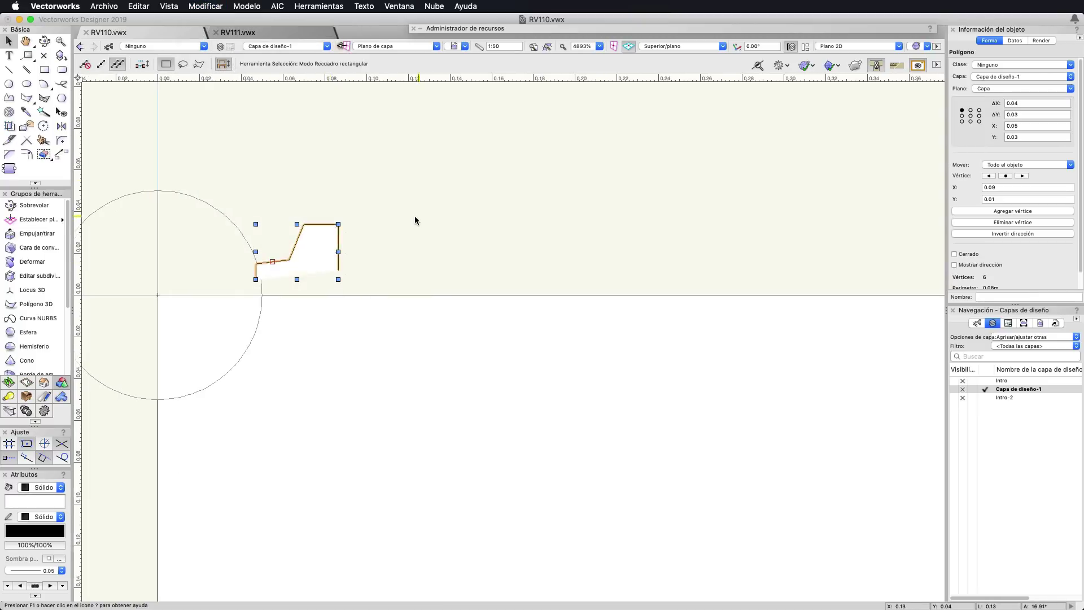
scroll(416, 218, down, 3)
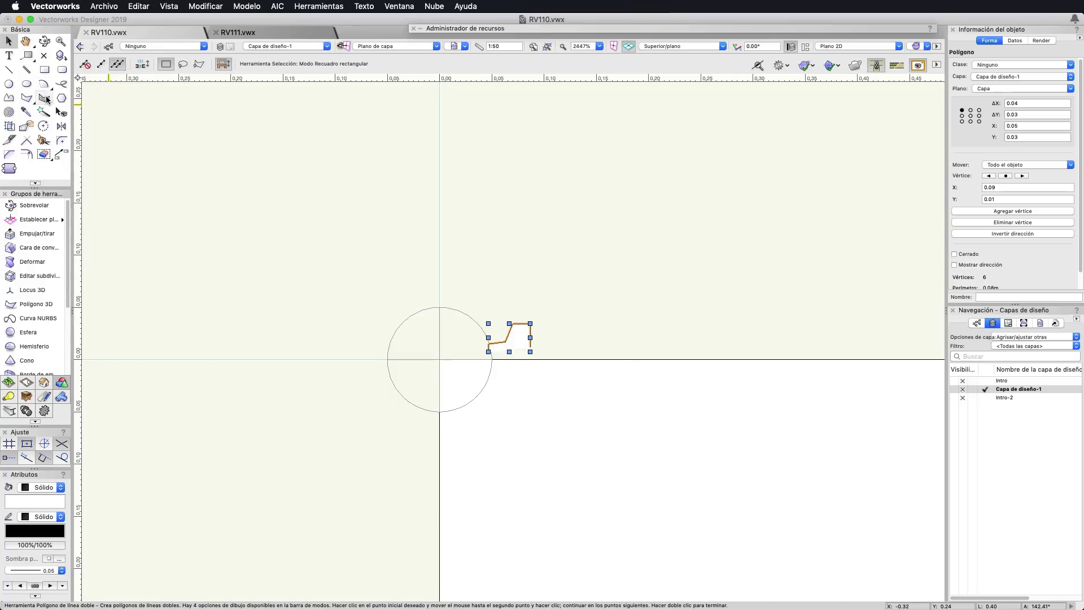
click(26, 98)
scroll(484, 252, down, 2)
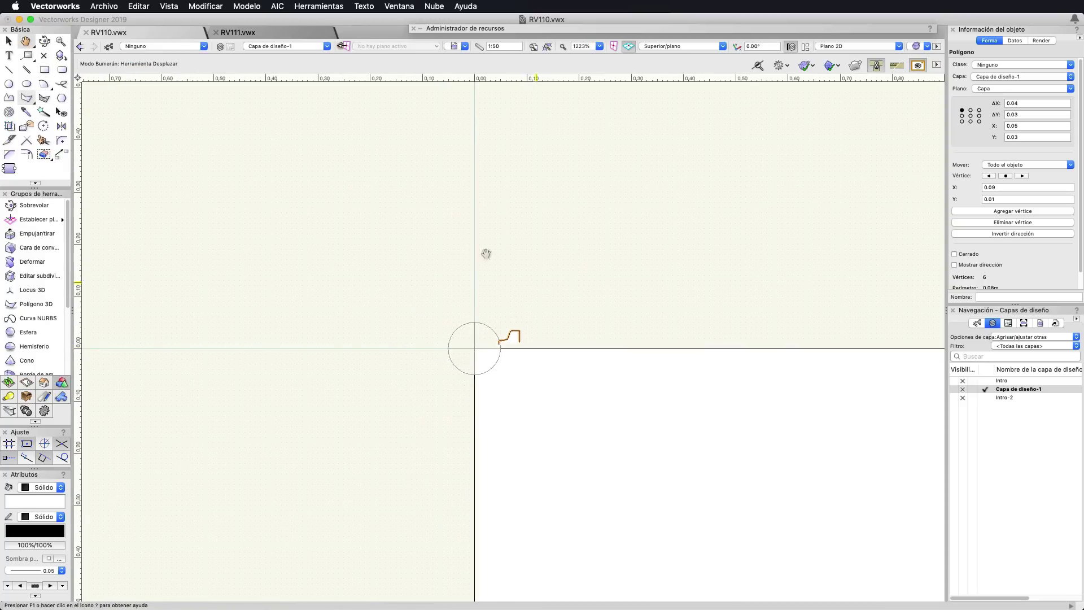
key(x)
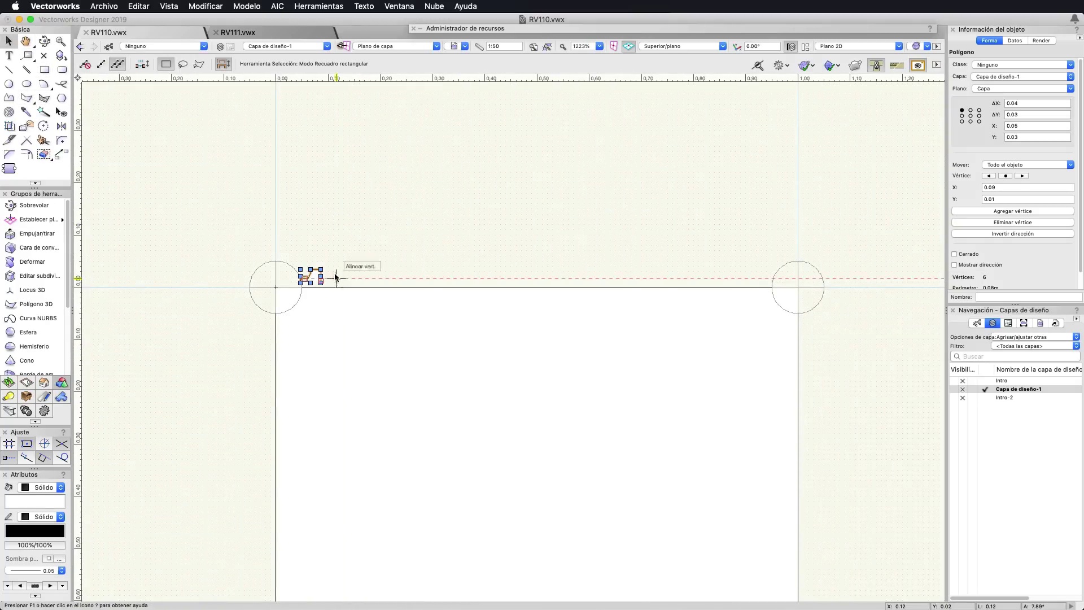
scroll(342, 278, up, 2)
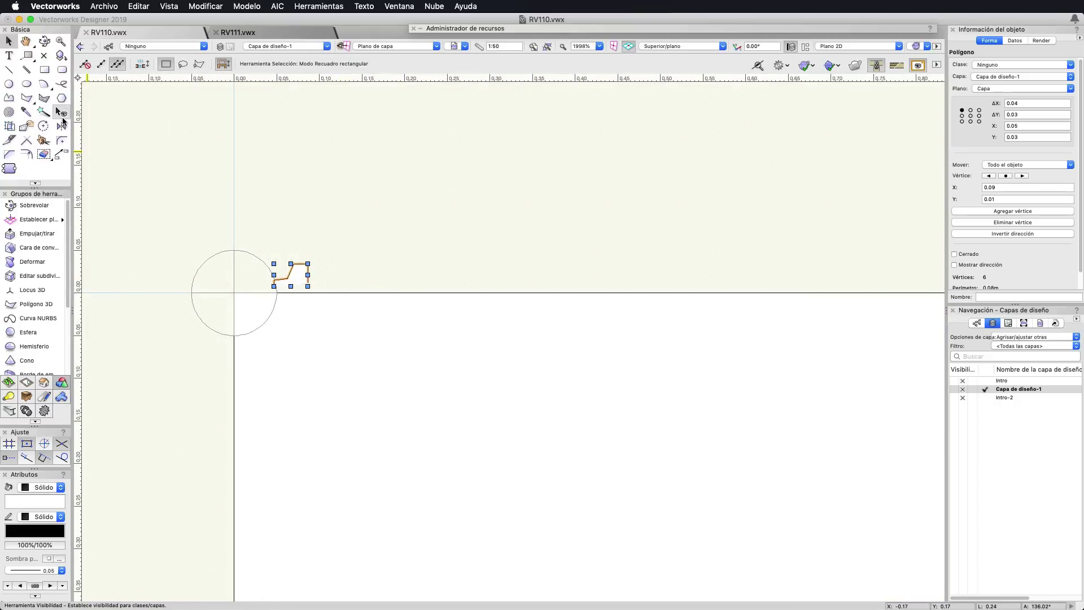
click(61, 125)
- Mirror-duplicate the stepped profile to the right end of the edge
scroll(585, 310, down, 2)
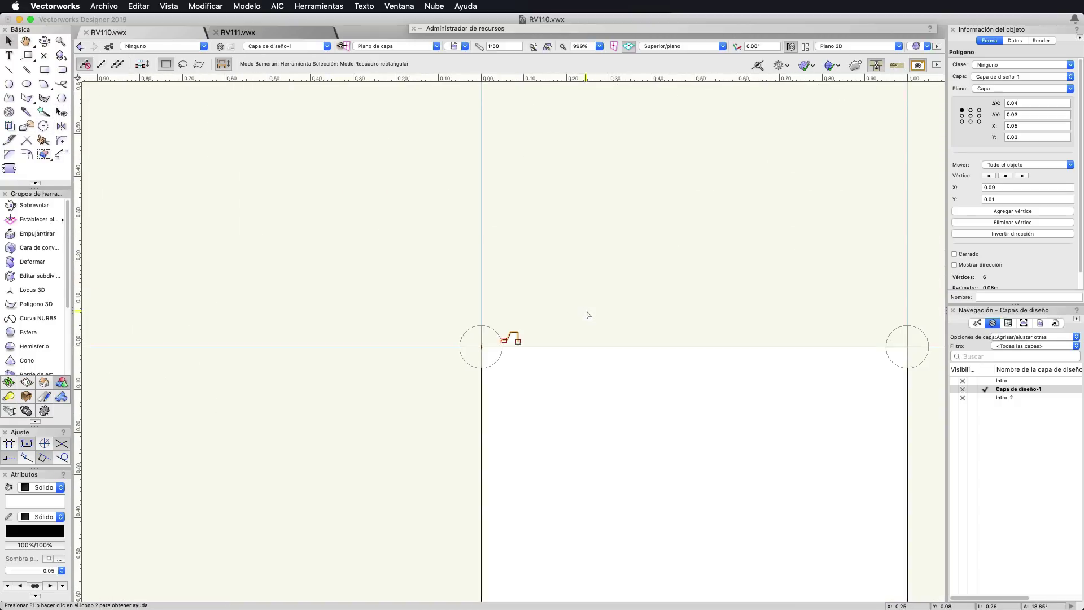
click(694, 347)
click(694, 242)
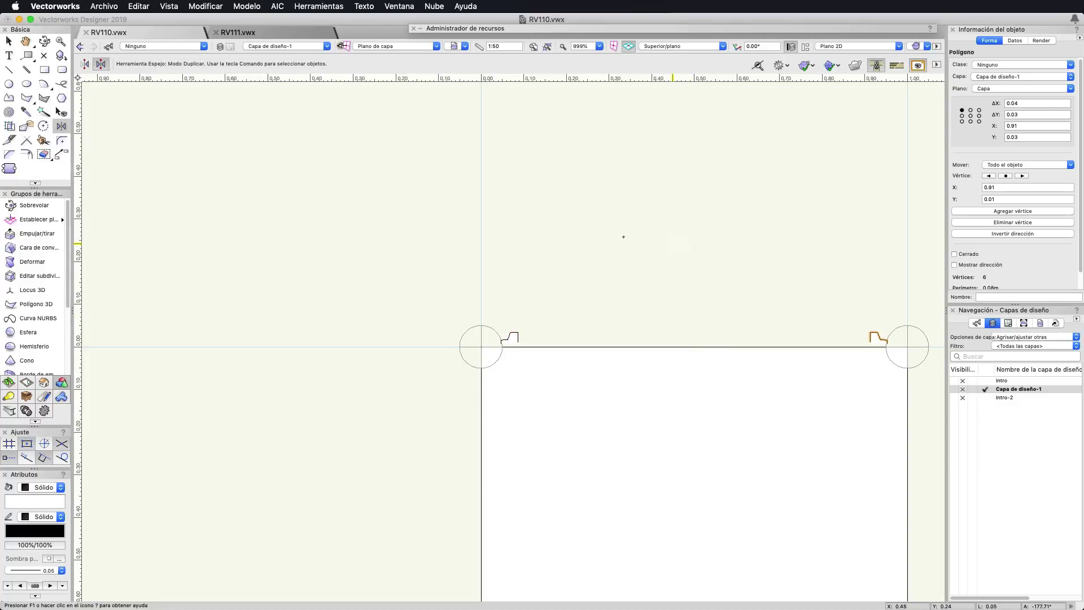
scroll(353, 225, left, 5)
- Draw a four-corner connecting outline to the right profile and add a locus at its corner
click(32, 99)
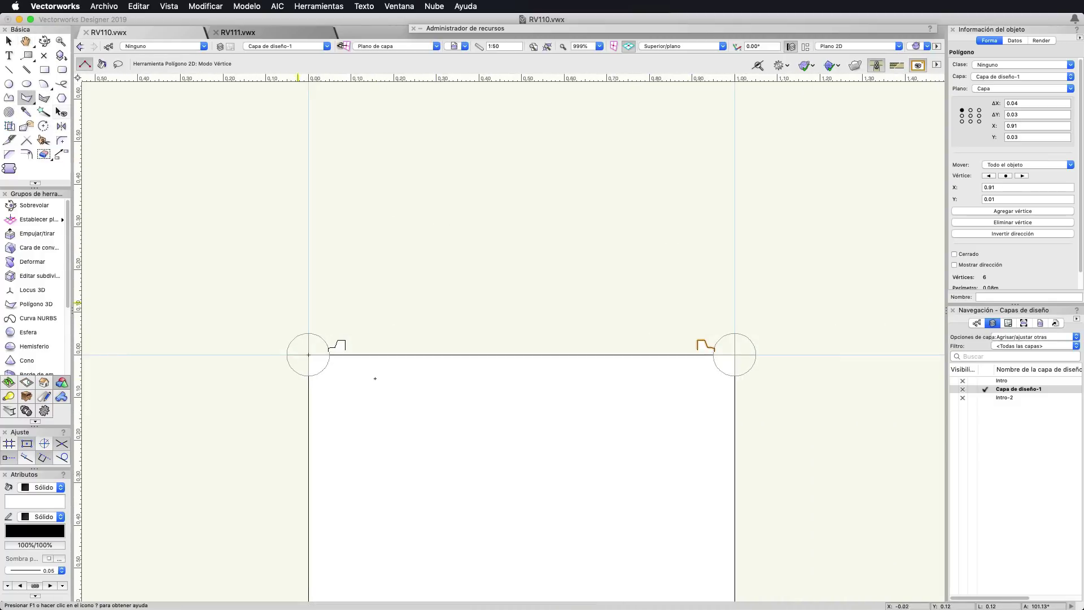
click(345, 339)
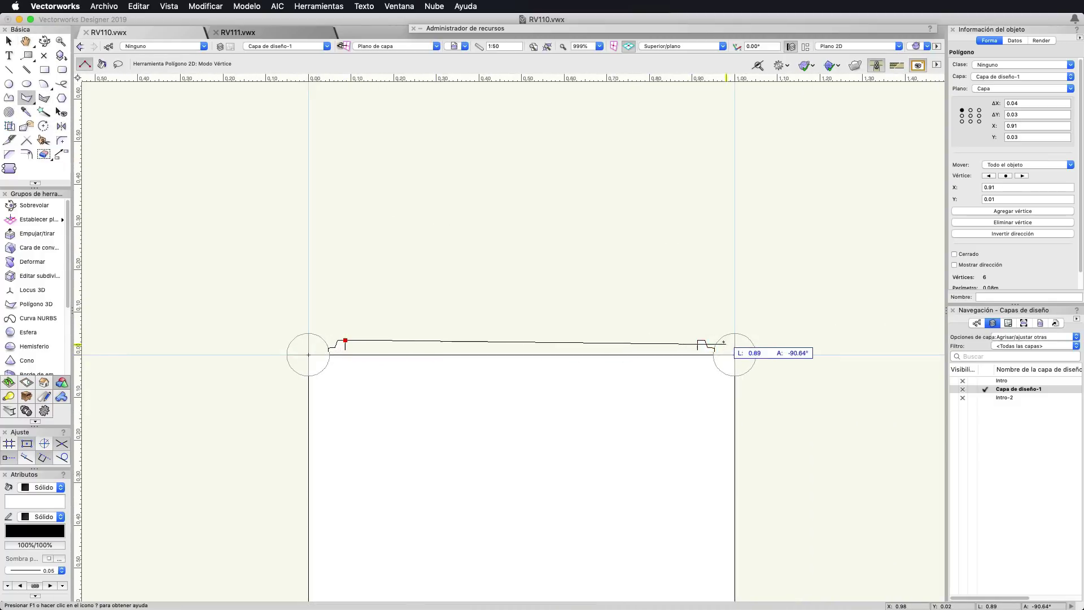
click(697, 340)
double_click(698, 348)
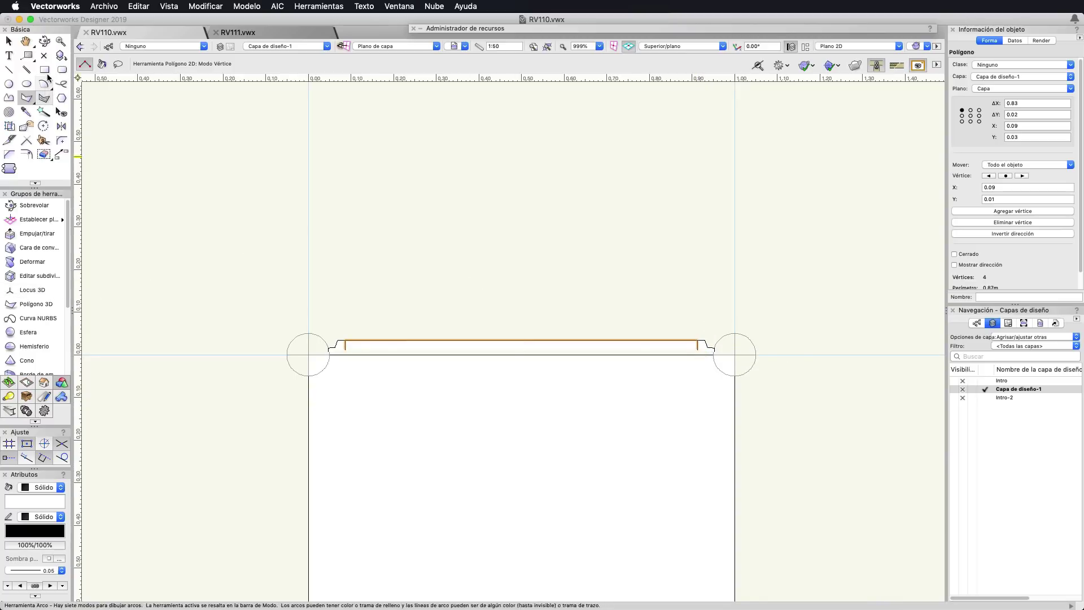
click(43, 55)
scroll(357, 354, up, 3)
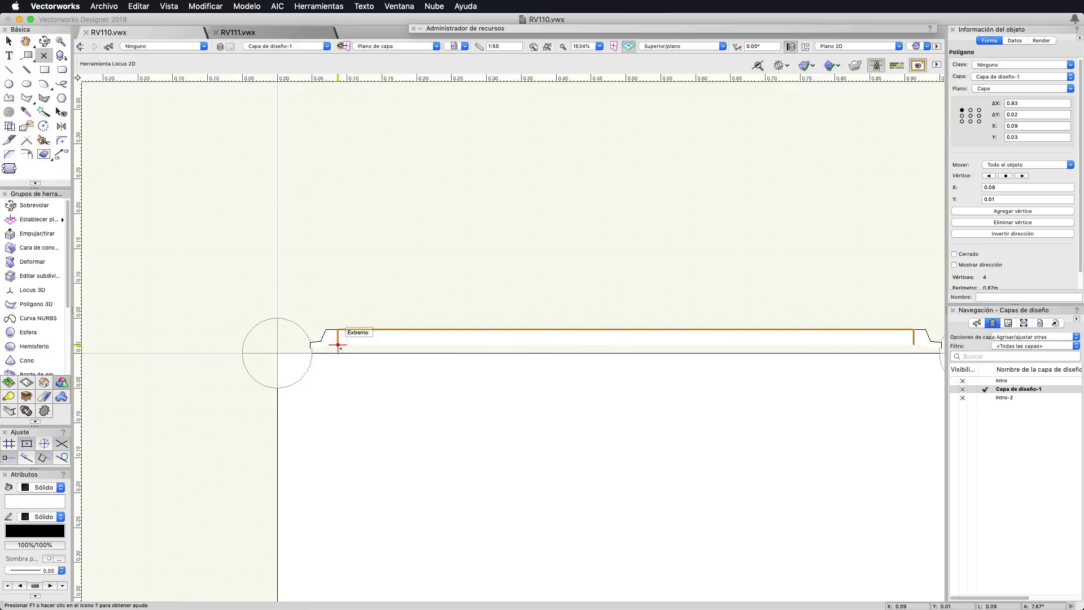
click(337, 344)
key(x)
shift+click(363, 328)
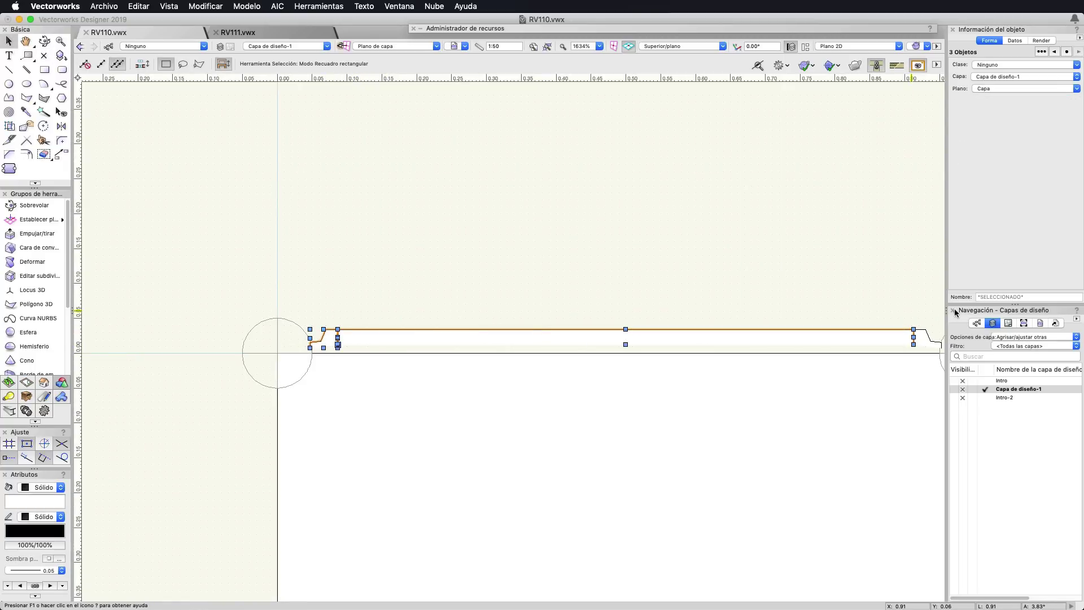
- Rotate the profile 90° and revolve it 360° into a 0.91-high, 0.02-radius bar
click(257, 4)
mouse_move(277, 6)
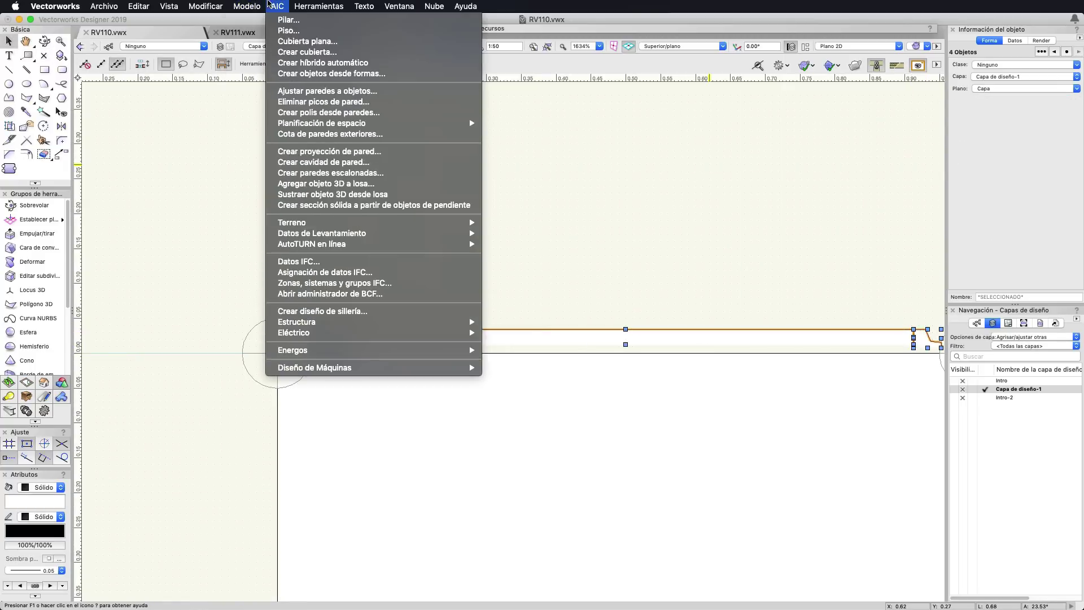
click(269, 3)
key(super+l)
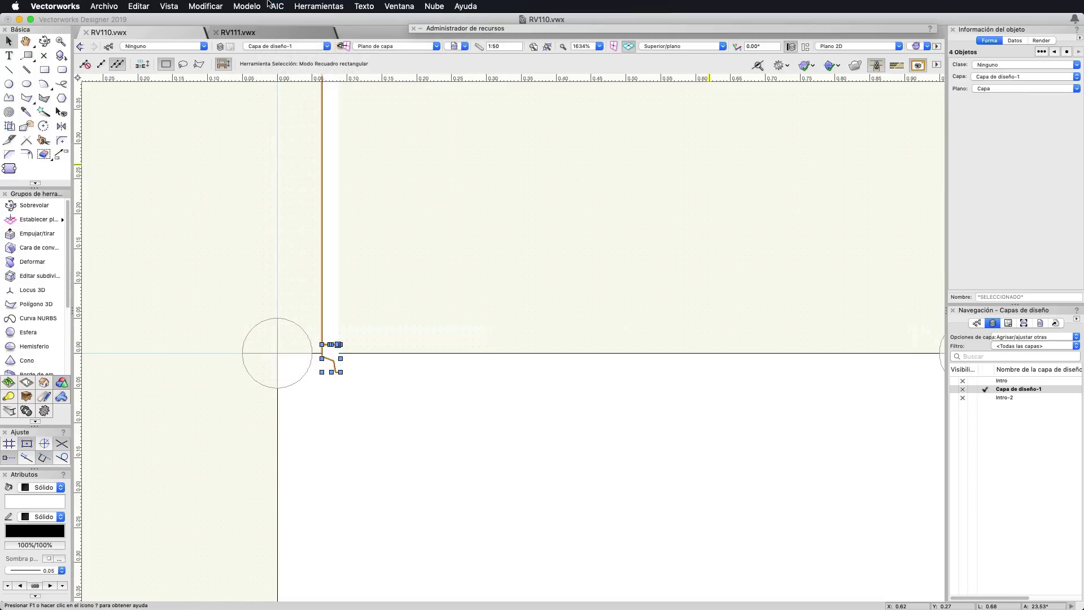
click(259, 5)
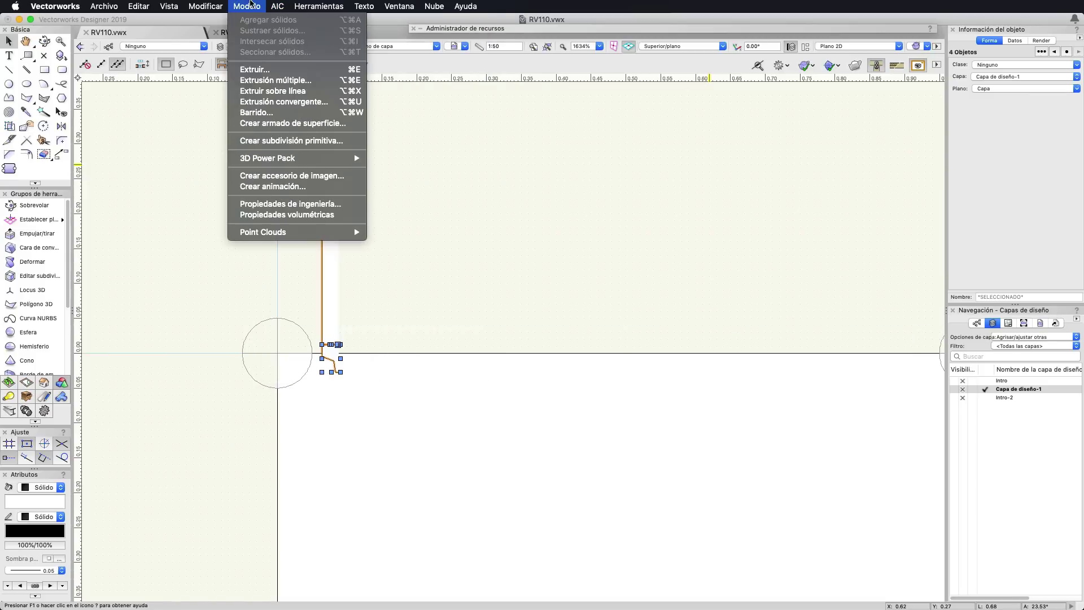
key(Return)
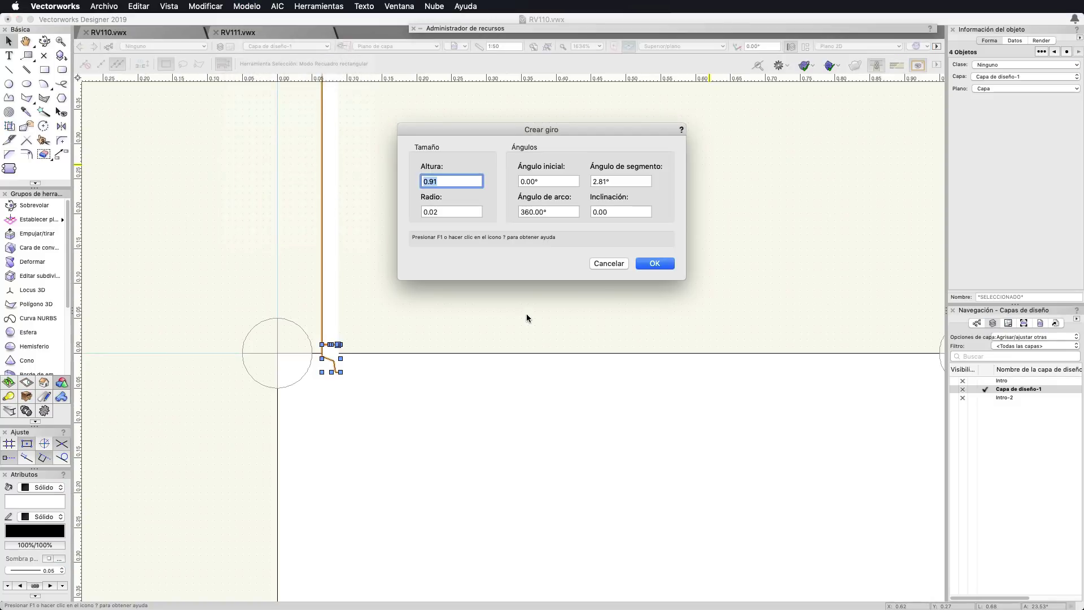
click(654, 263)
key(super+minus)
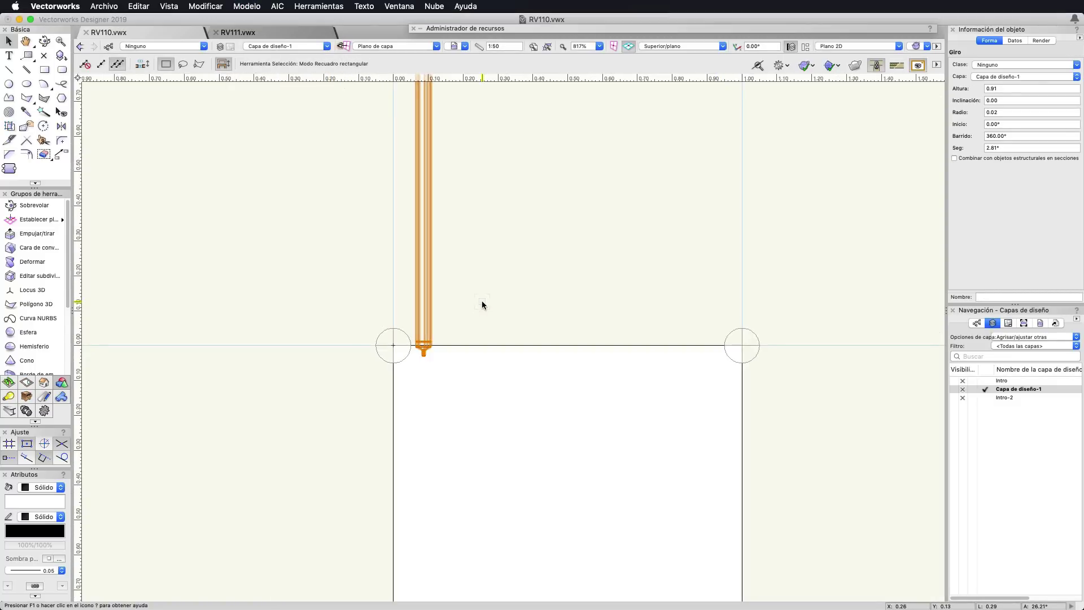
key(super+l)
- Move the revolved bar onto the top edge, joining its end to the left connector
drag(270, 197, 441, 327)
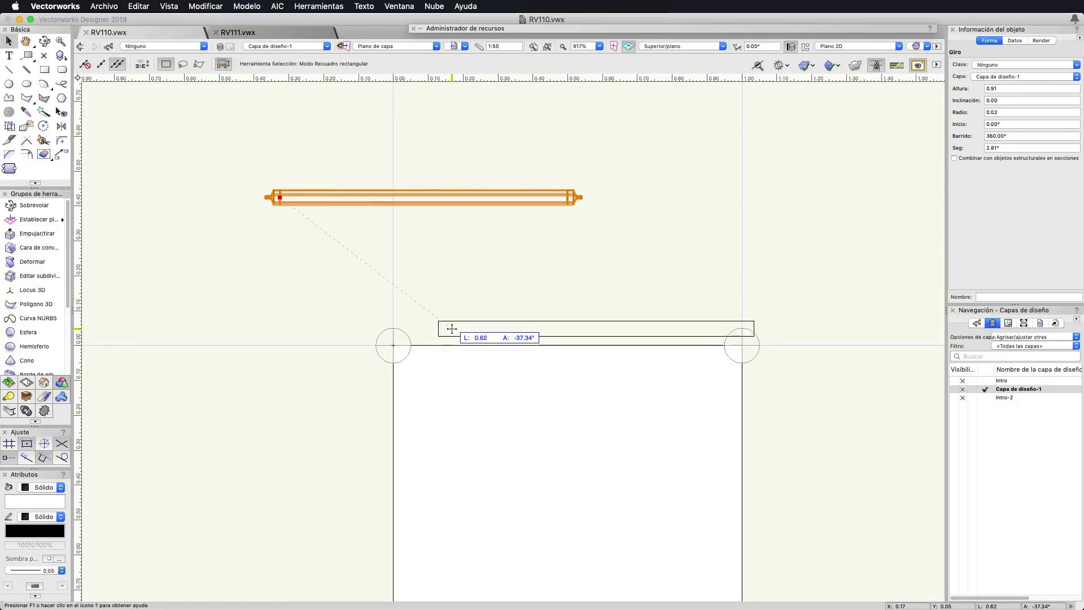
key(c)
drag(339, 288, 508, 395)
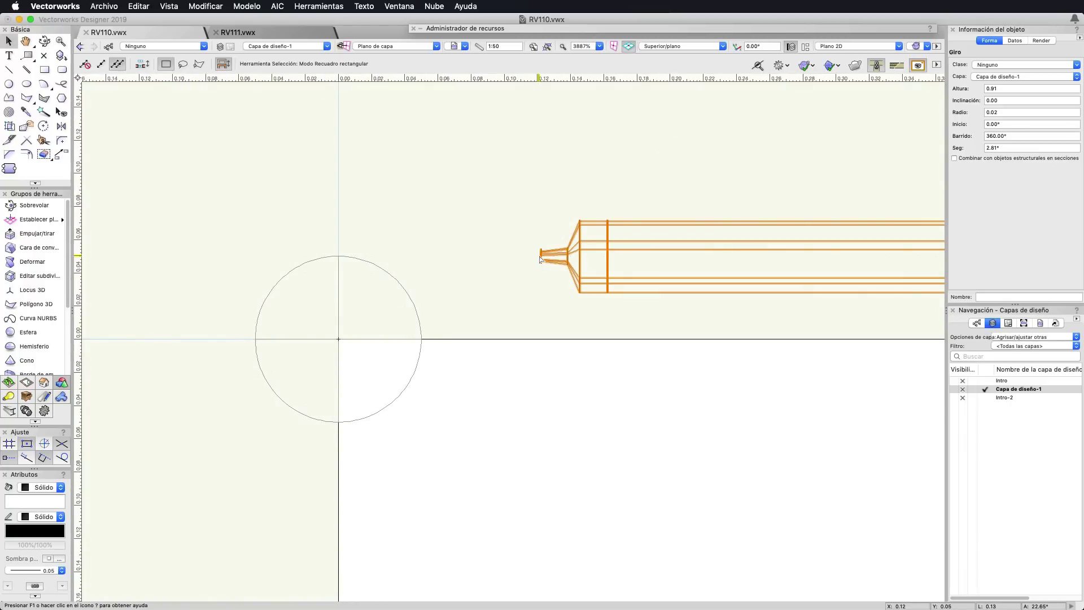
drag(537, 254, 354, 332)
click(523, 277)
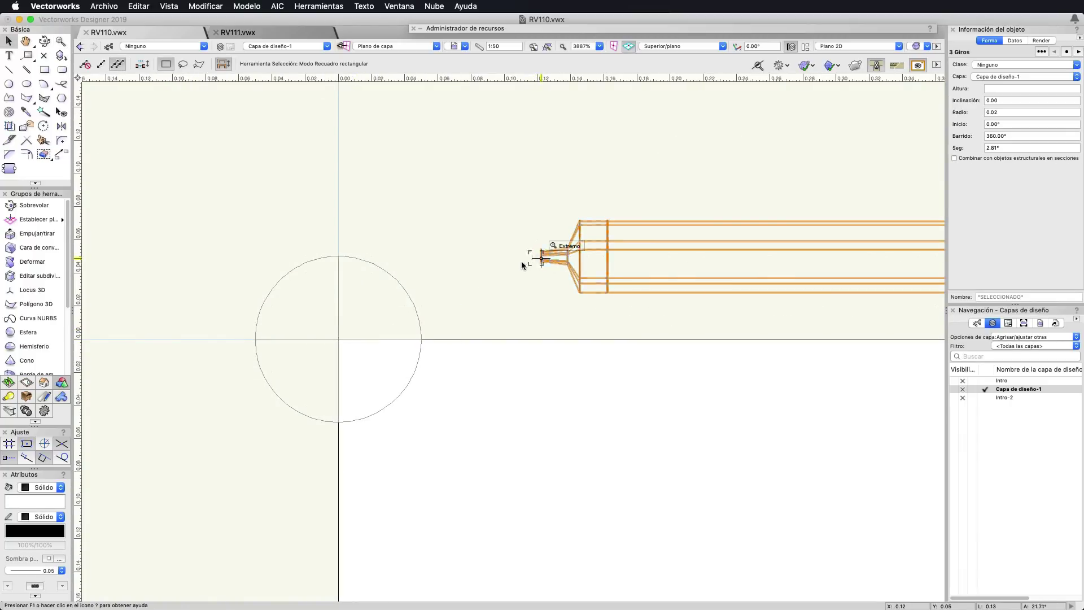
mouse_move(541, 259)
mouse_down()
mouse_move(355, 341)
mouse_move(421, 340)
mouse_up()
drag(607, 255, 460, 337)
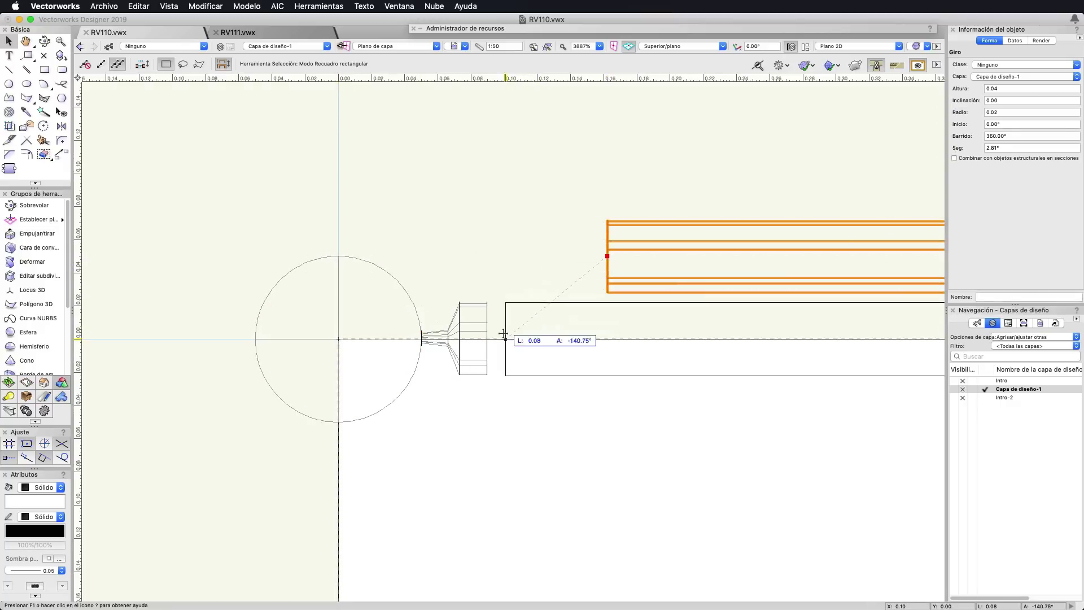
key(ctrl+shift+z)
- Fit the connector cap onto the bar's right end and orbit to view the bar in 3D
scroll(552, 367, down, 3)
scroll(454, 249, right, 3)
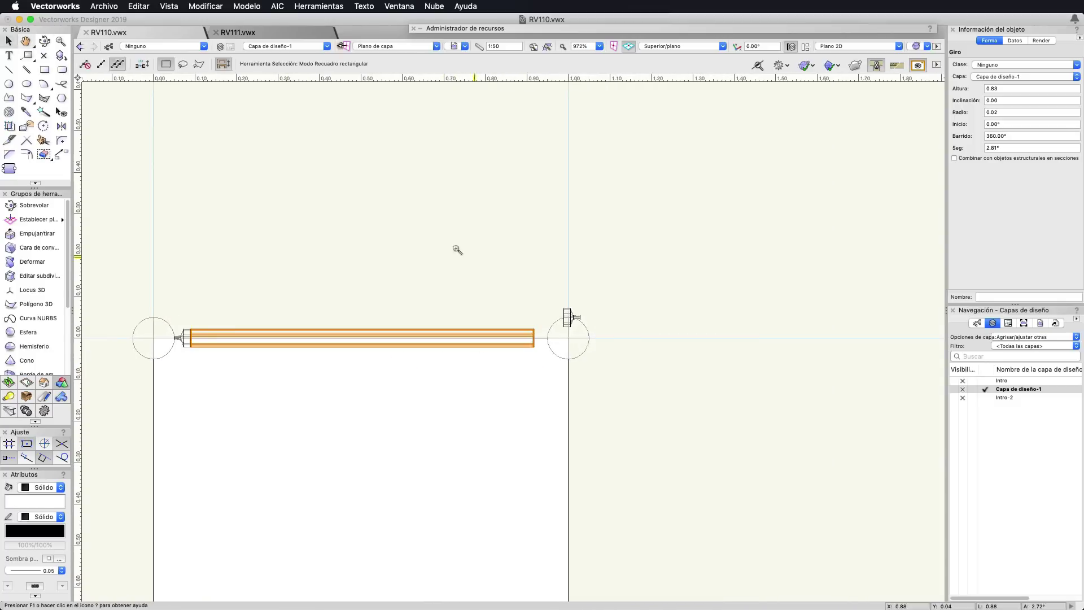
click(454, 249)
scroll(546, 266, up, 5)
scroll(463, 299, up, 1)
drag(463, 300, 354, 376)
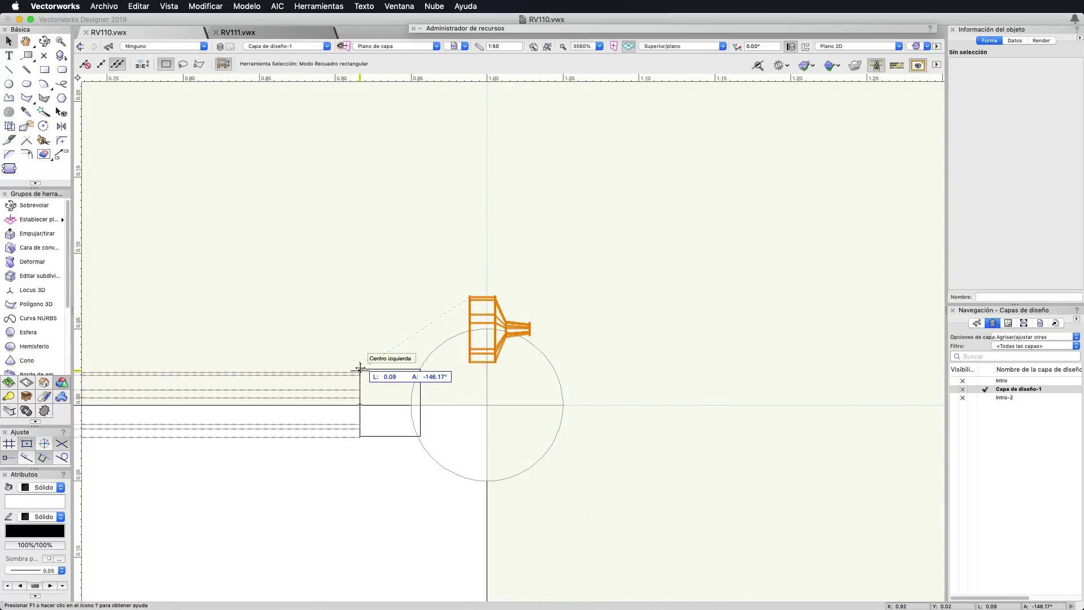
scroll(367, 377, down, 3)
drag(513, 360, 780, 324)
scroll(367, 333, down, 1)
click(367, 351)
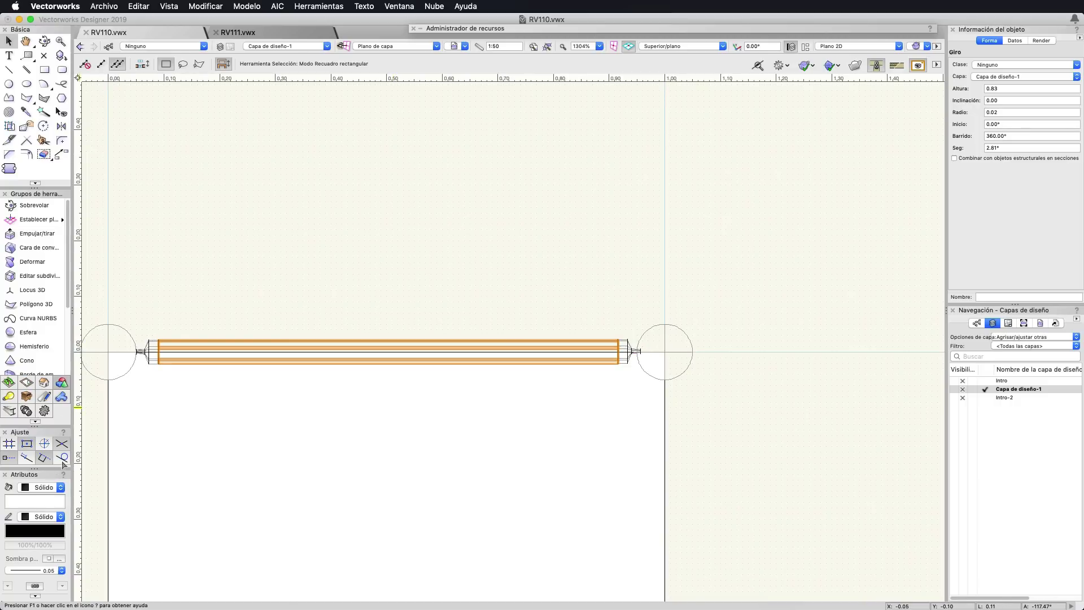
key(shift+c)
mouse_move(261, 433)
mouse_down()
mouse_move(475, 269)
mouse_move(448, 333)
mouse_up()
- Fill the 0.83-high bar yellow and its two connector caps grey
key(x)
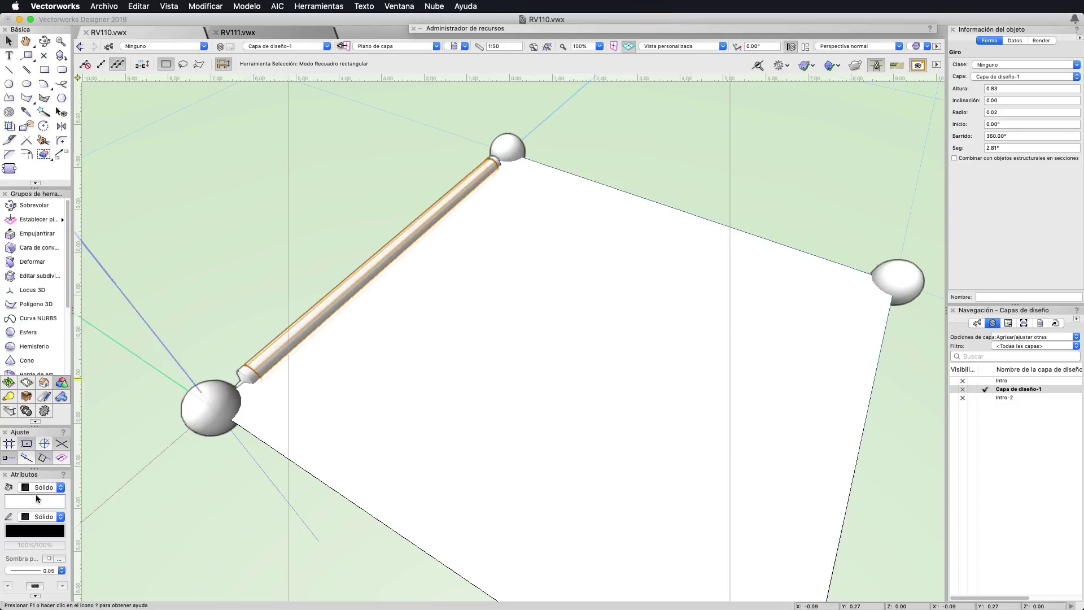
click(35, 498)
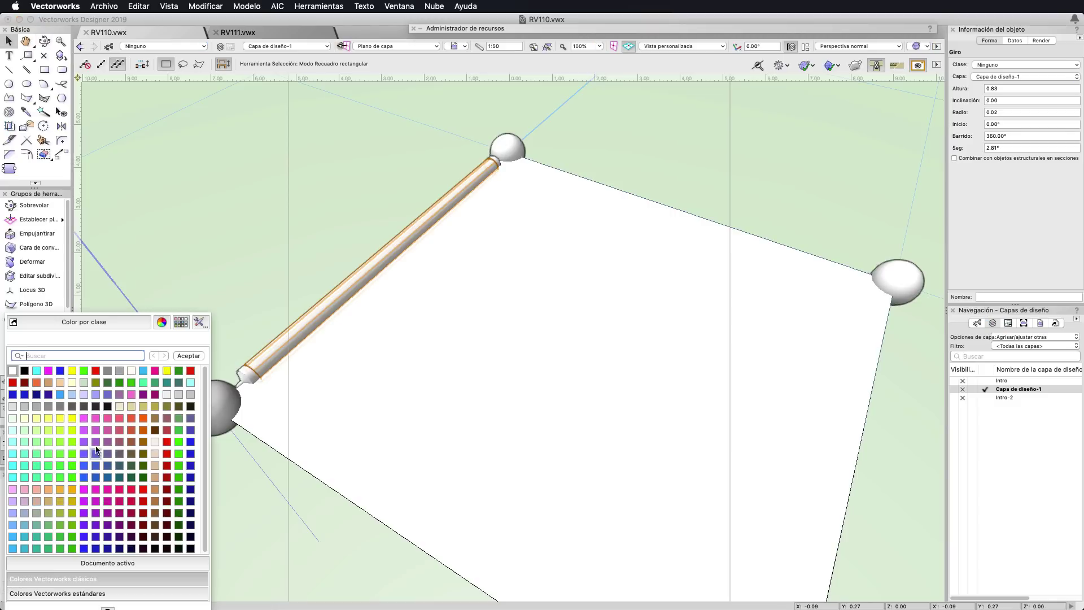
click(70, 373)
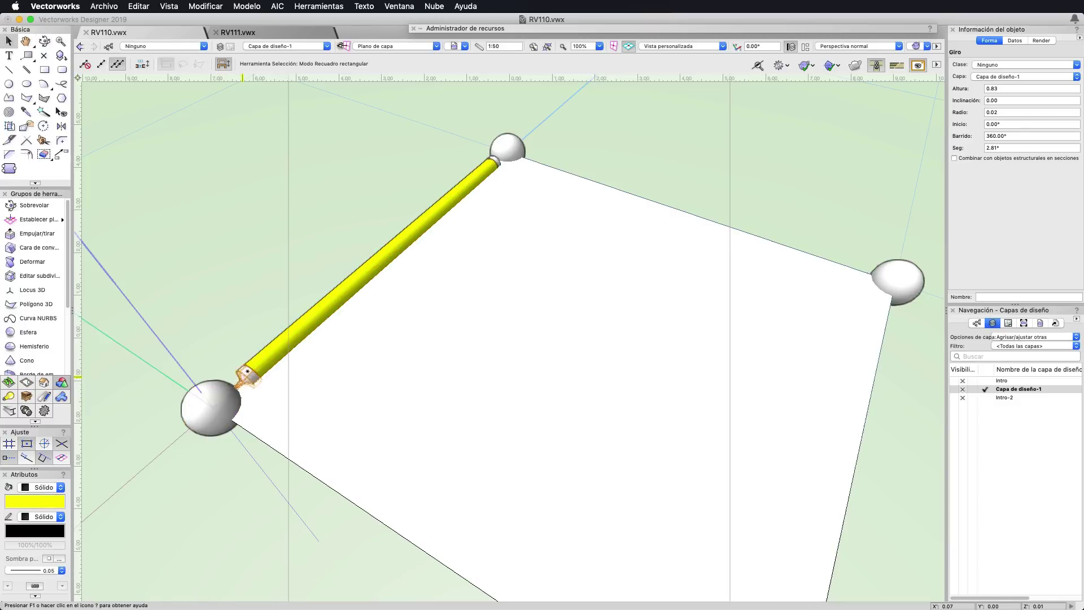
shift+click(502, 154)
click(35, 501)
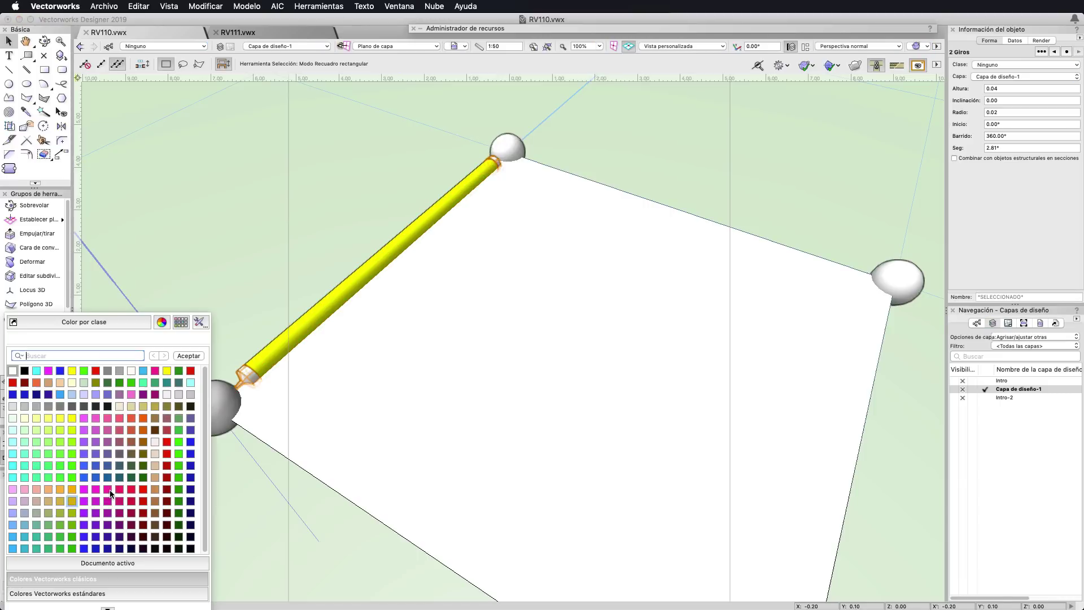
click(107, 370)
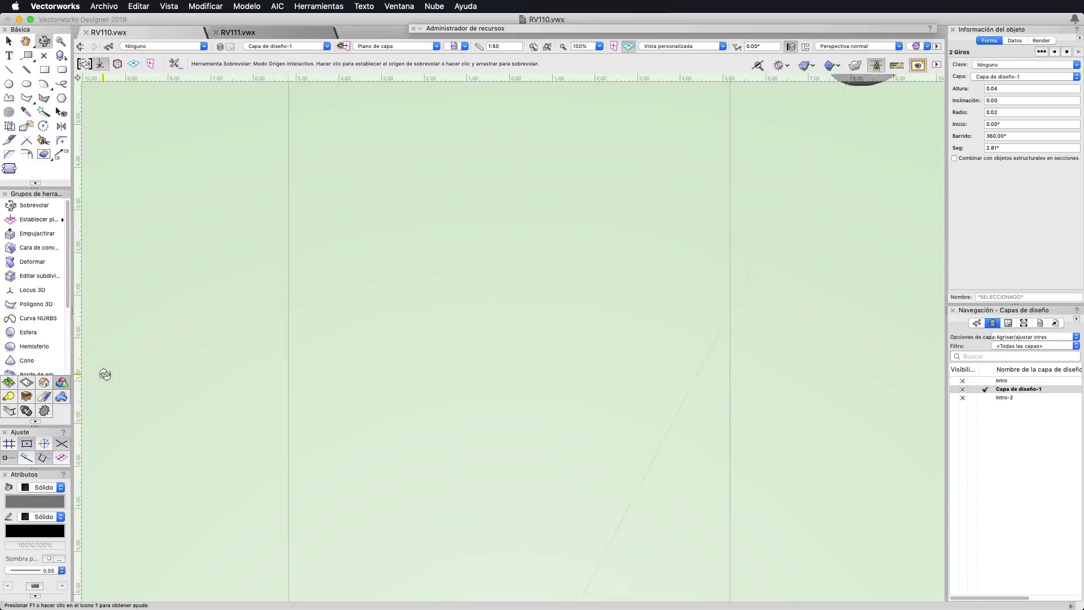
scroll(105, 373, up, 5)
- In Top view, mirror-copy the top bar across a diagonal axis onto the left edge
key(super+5)
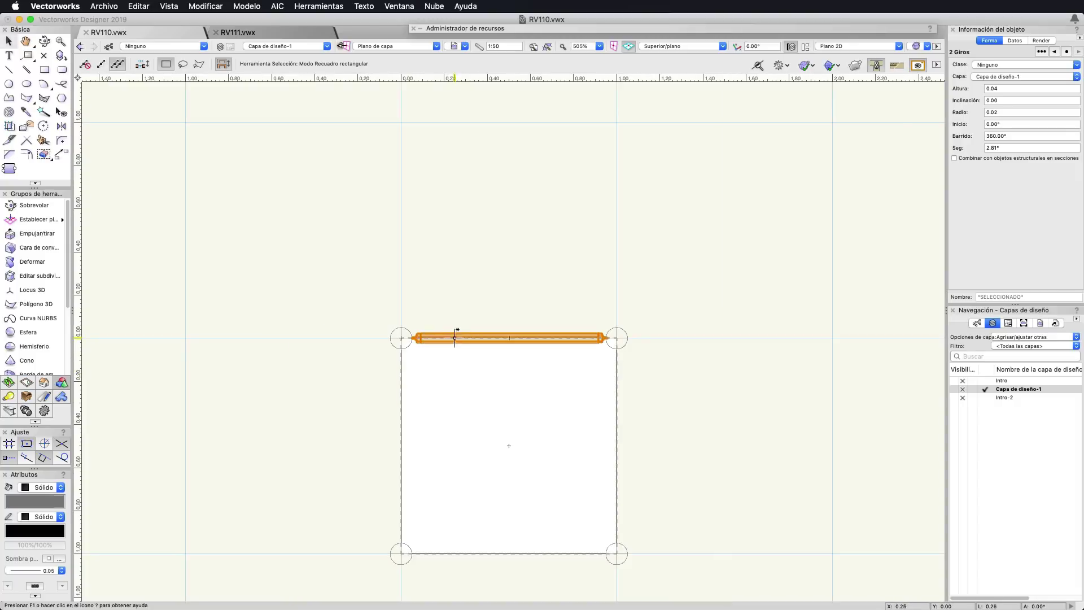
scroll(553, 333, up, 1)
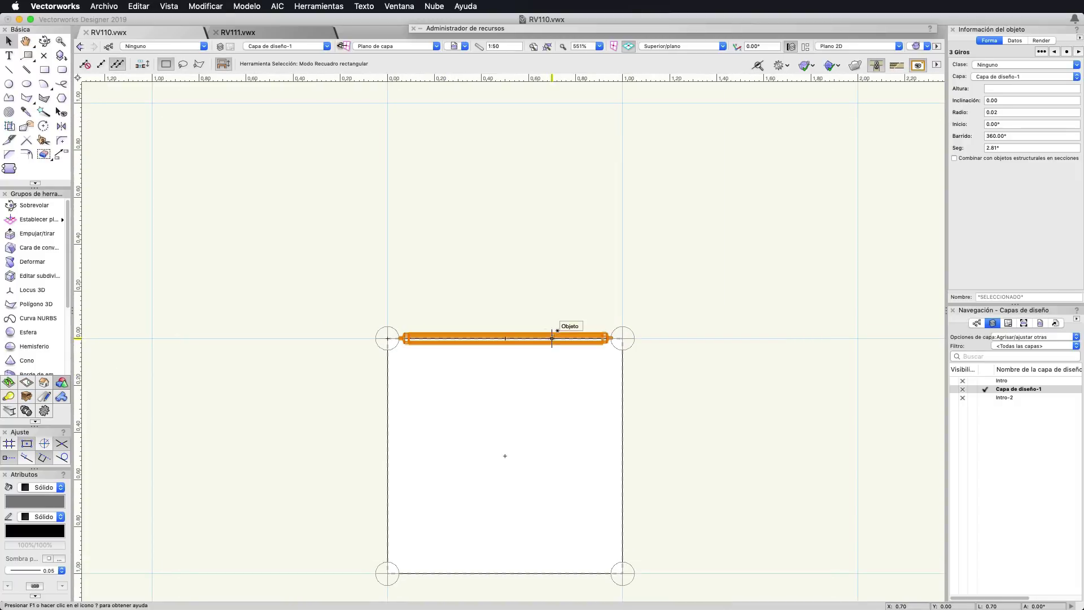
click(552, 339)
key(shift+7)
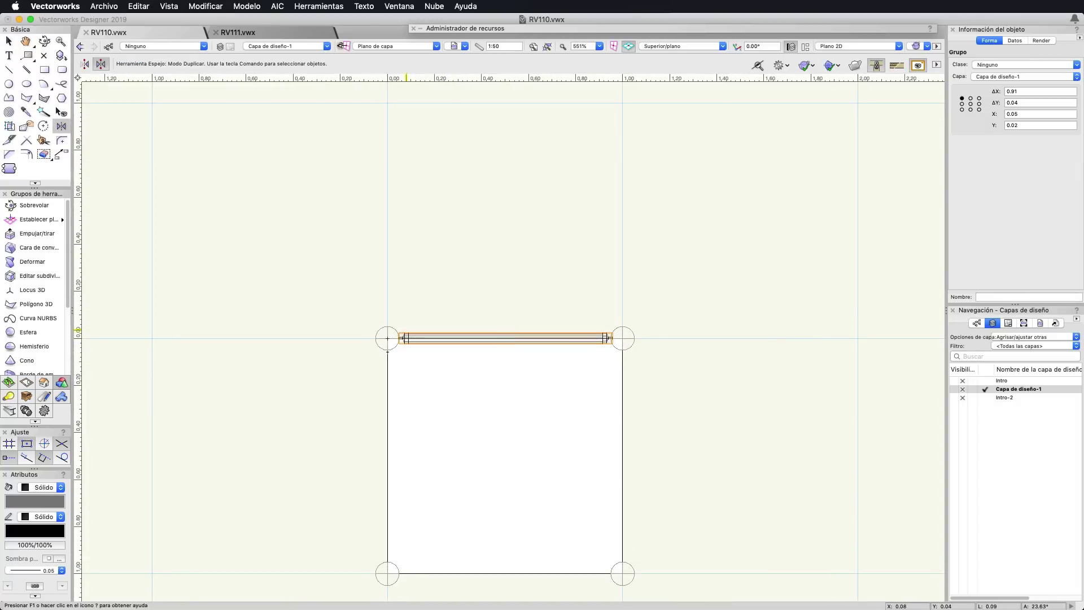
click(387, 339)
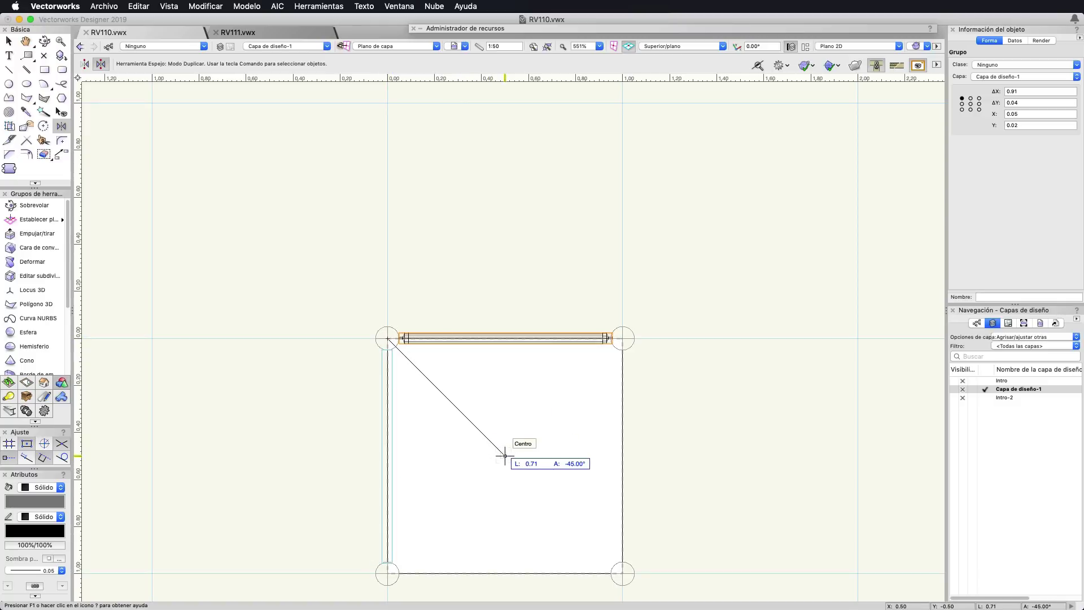
click(506, 455)
- Mirror bar copies onto the bottom and right edges, then orbit to inspect the frame
click(389, 573)
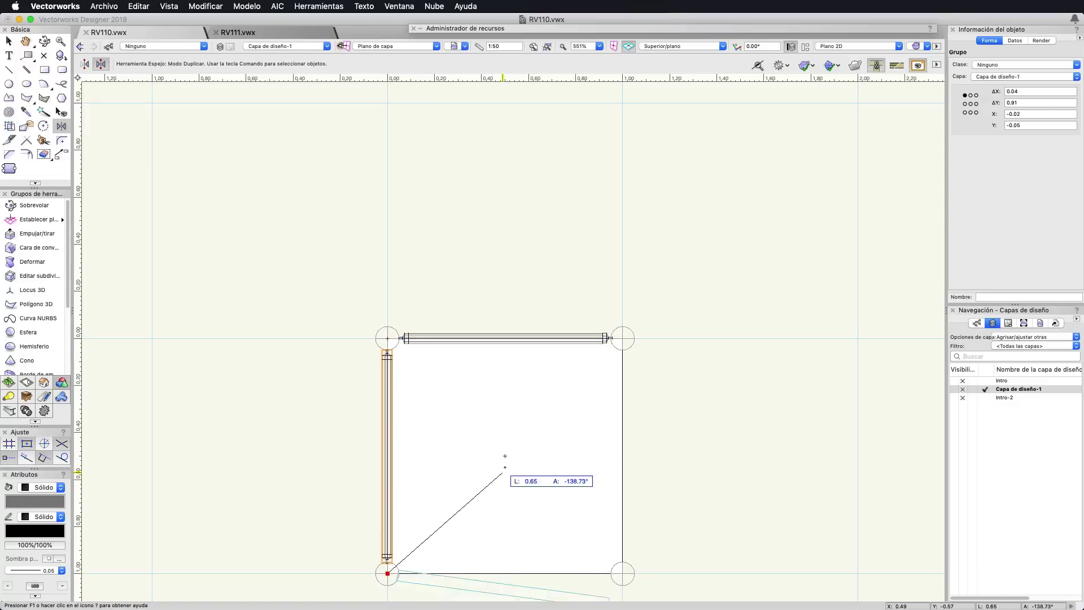
click(504, 455)
click(622, 573)
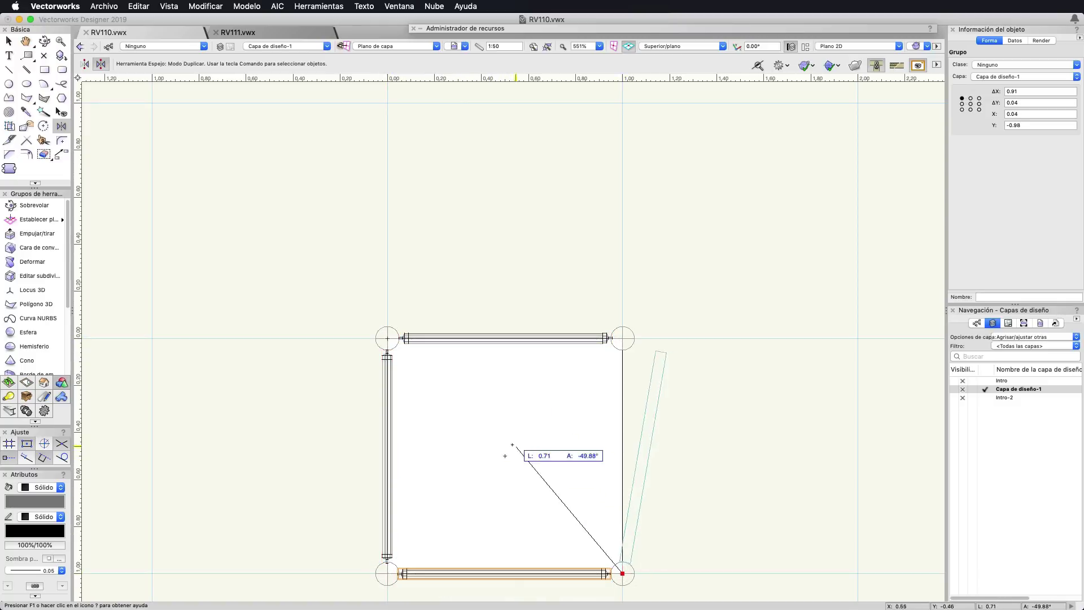
click(504, 460)
mouse_move(495, 464)
shift+middle_down()
mouse_move(491, 400)
mouse_move(645, 171)
mouse_move(615, 130)
mouse_move(524, 252)
mouse_move(491, 275)
shift+middle_up()
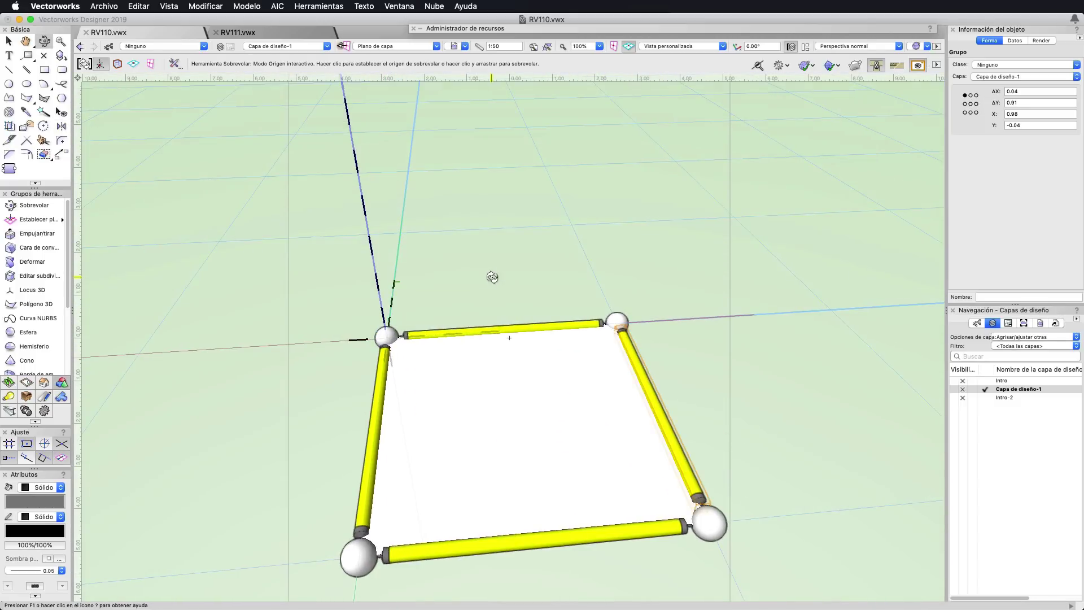
click(482, 330)
- In Top/Plan view, duplicate the top bar and rotate the copy 45° as a diagonal brace
key(super+5)
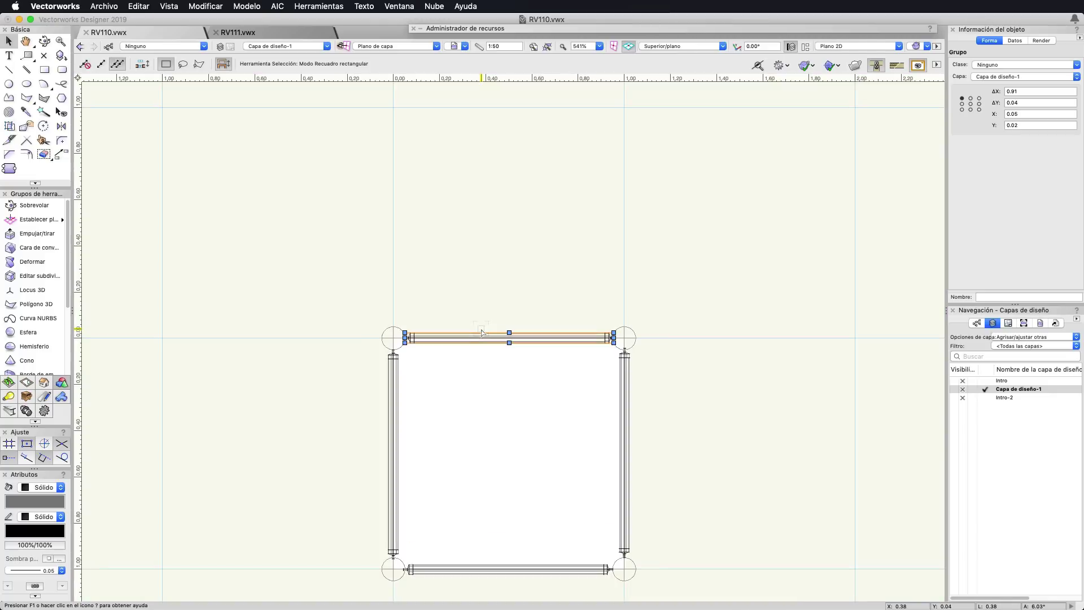
click(521, 278)
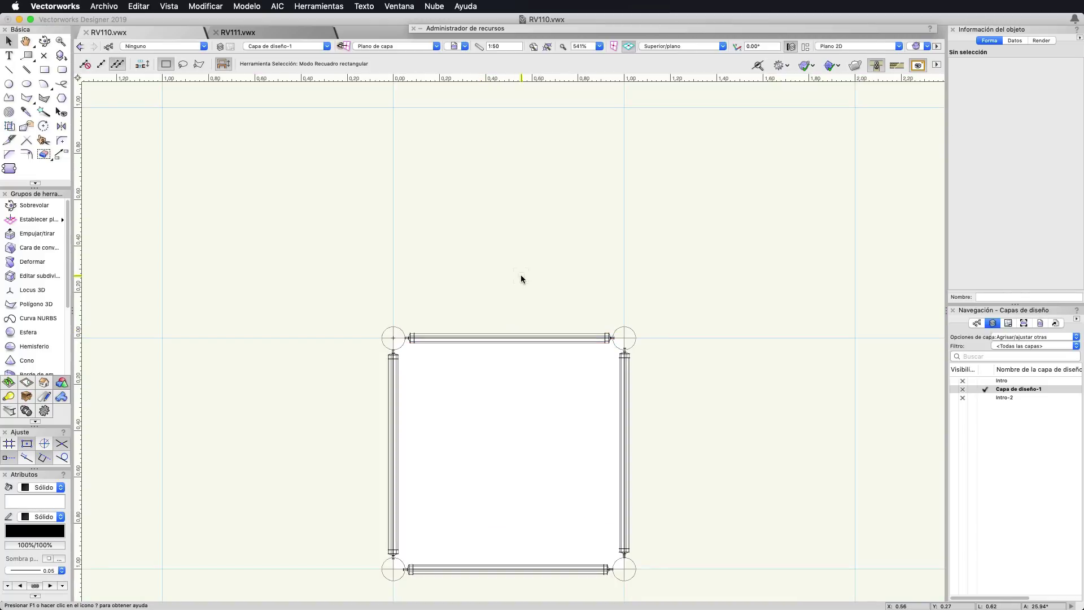
key(h)
drag(371, 148, 363, 143)
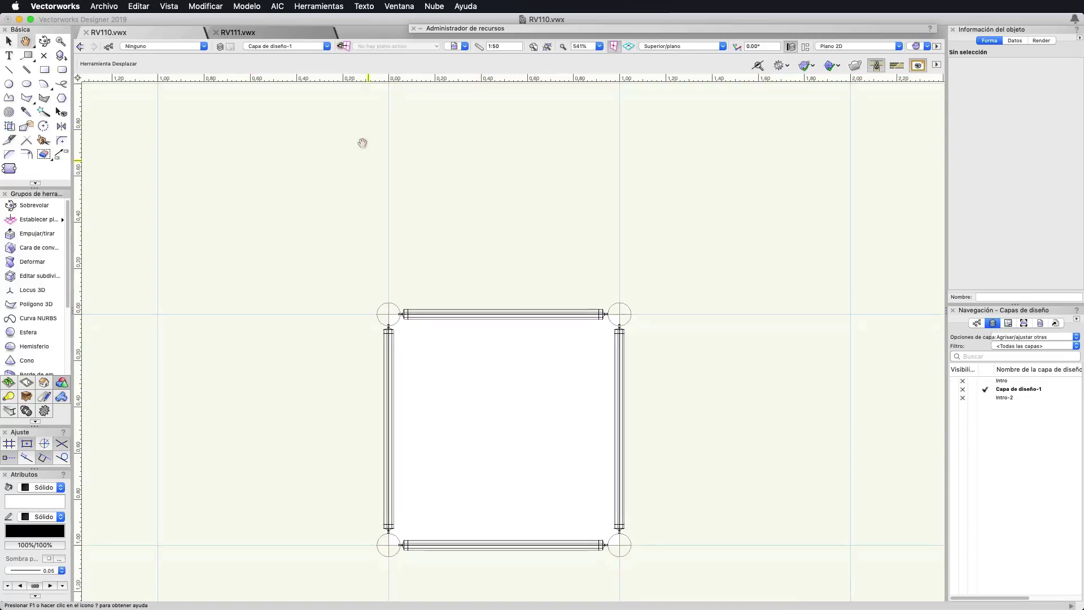
scroll(363, 143, down, 2)
key(x)
click(469, 292)
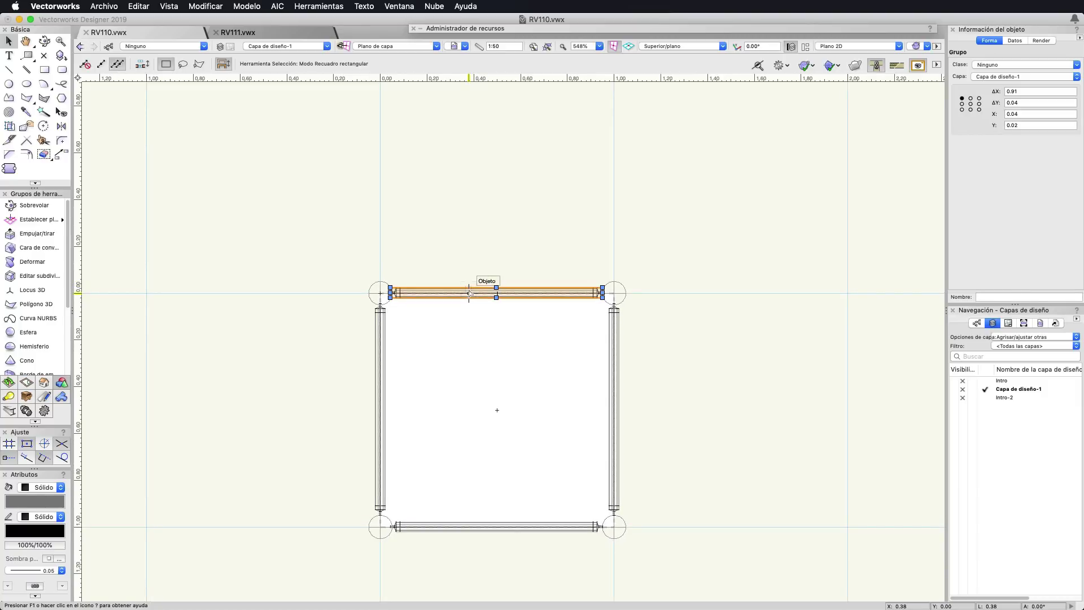
drag(468, 292, 475, 285)
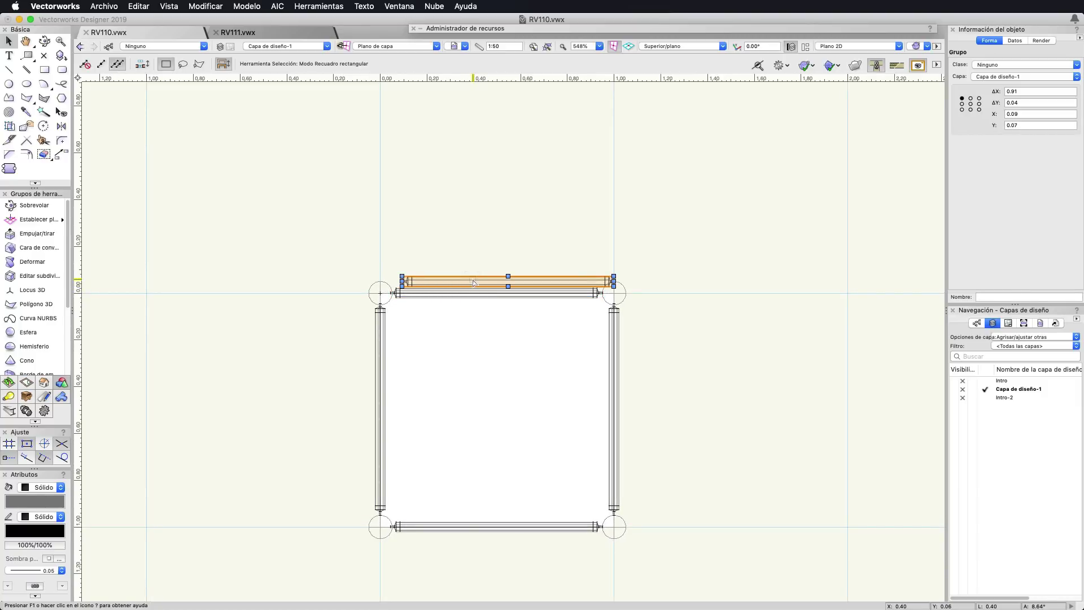
double_click(44, 126)
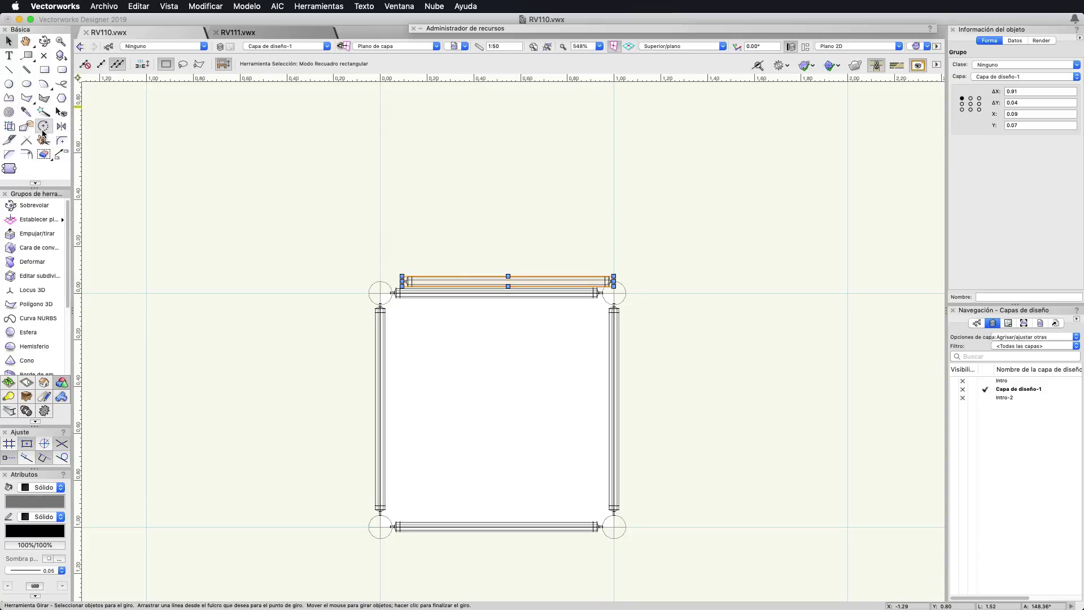
key(Return)
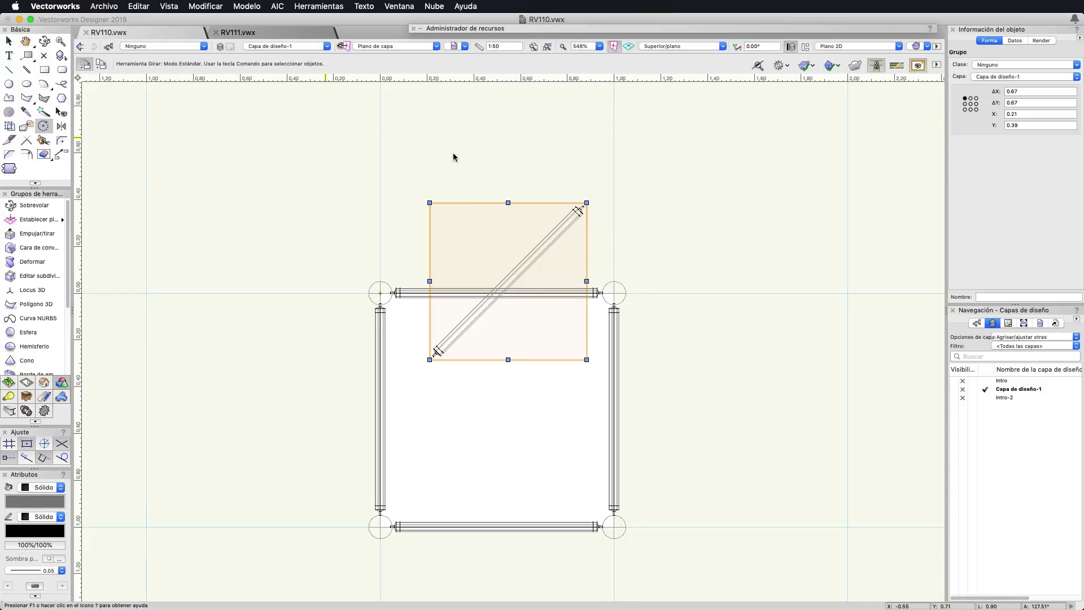
key(2)
scroll(656, 240, up, 3)
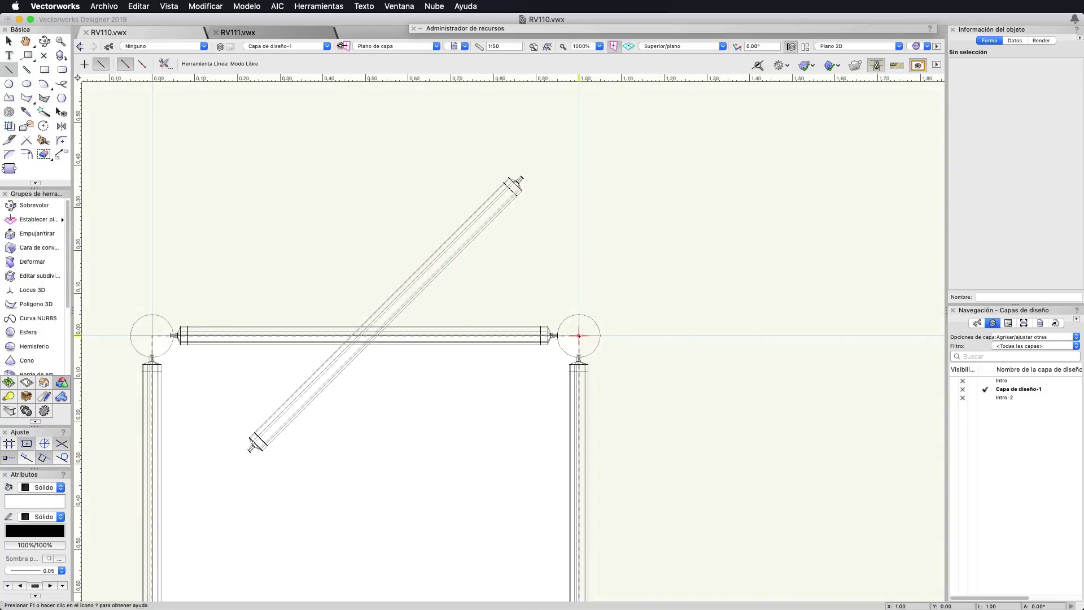
- Draw a diagonal guide line from the top-right to the bottom-left corner junction
click(578, 335)
scroll(578, 336, down, 5)
click(317, 546)
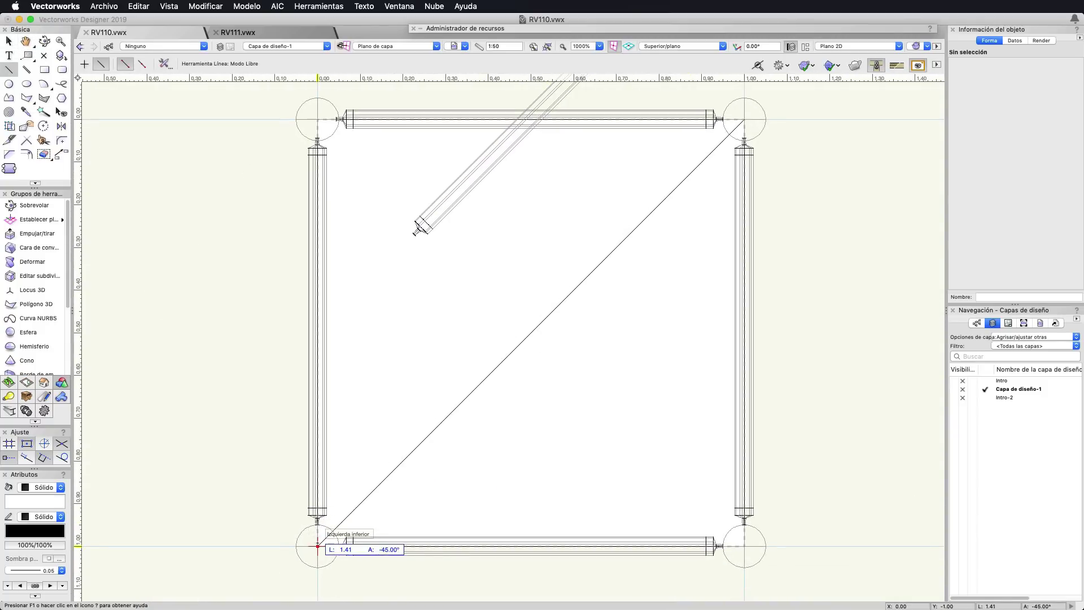
scroll(358, 496, up, 5)
- Move the brace onto the diagonal guide line
key(x)
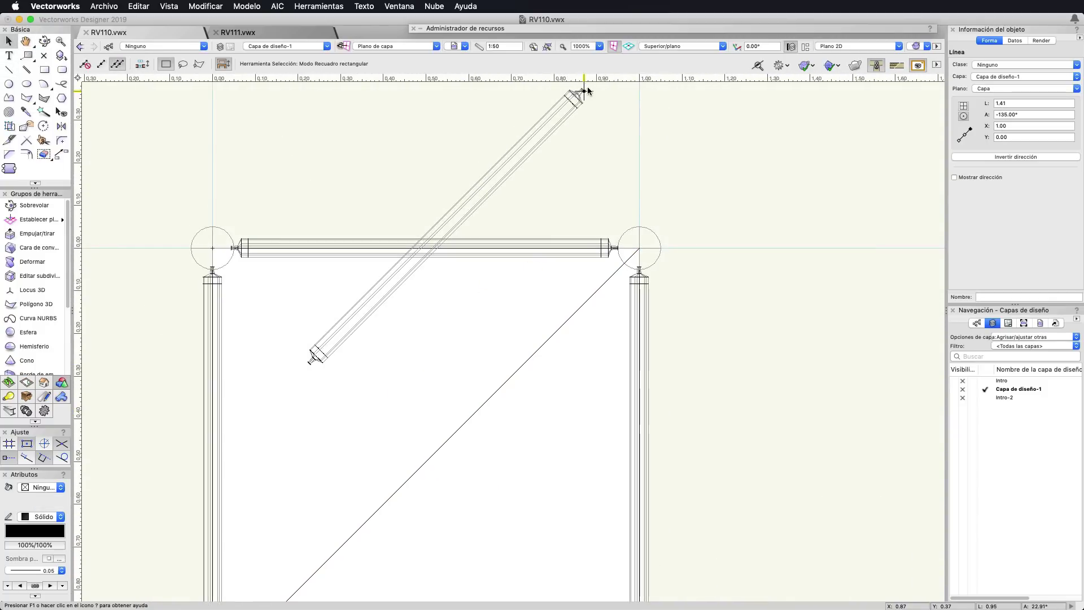
mouse_move(304, 369)
mouse_down()
mouse_move(585, 87)
mouse_move(624, 263)
mouse_up()
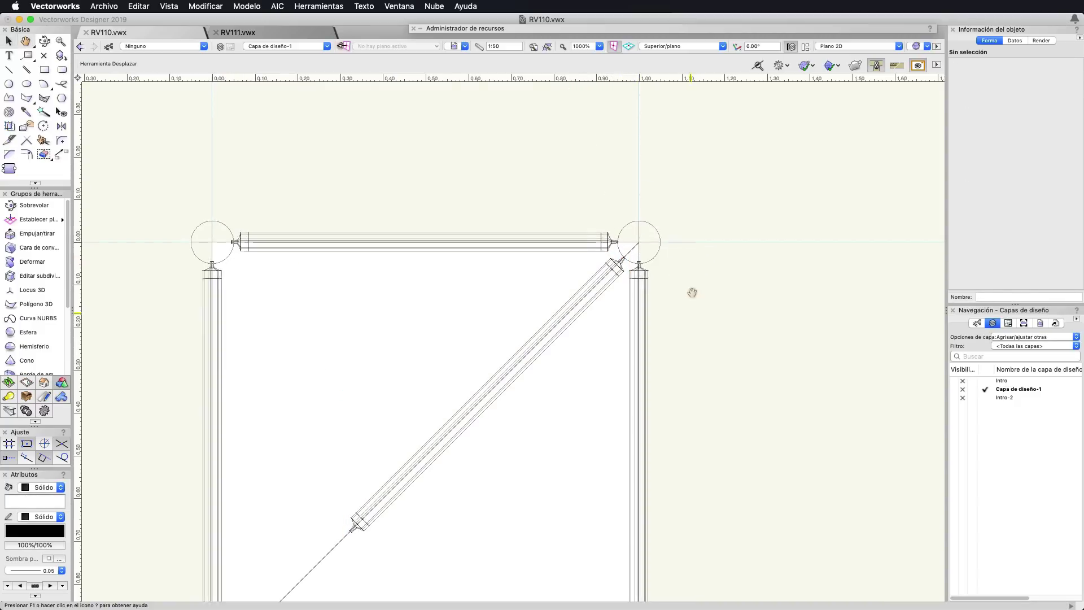
scroll(692, 293, down, 3)
click(497, 321)
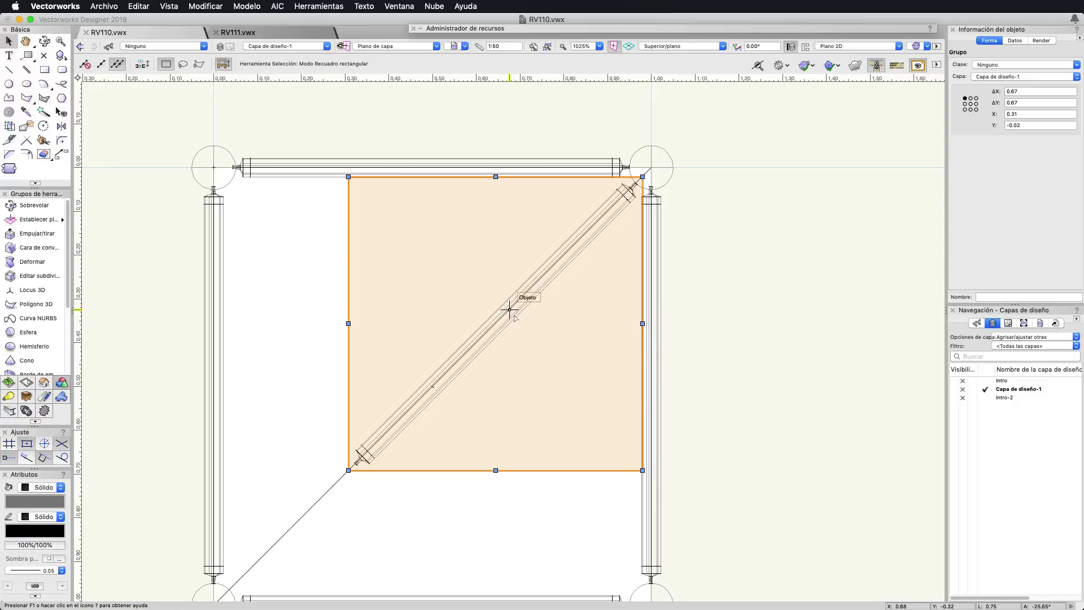
- Rotate the working plane -45° about the bottom-left corner to follow the diagonal
click(737, 48)
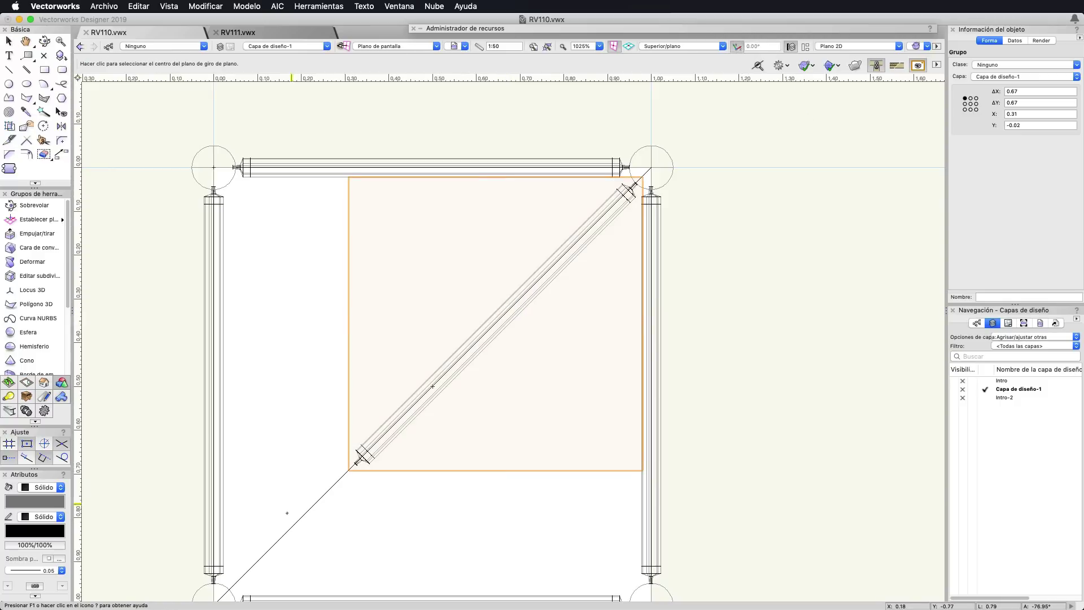
click(276, 543)
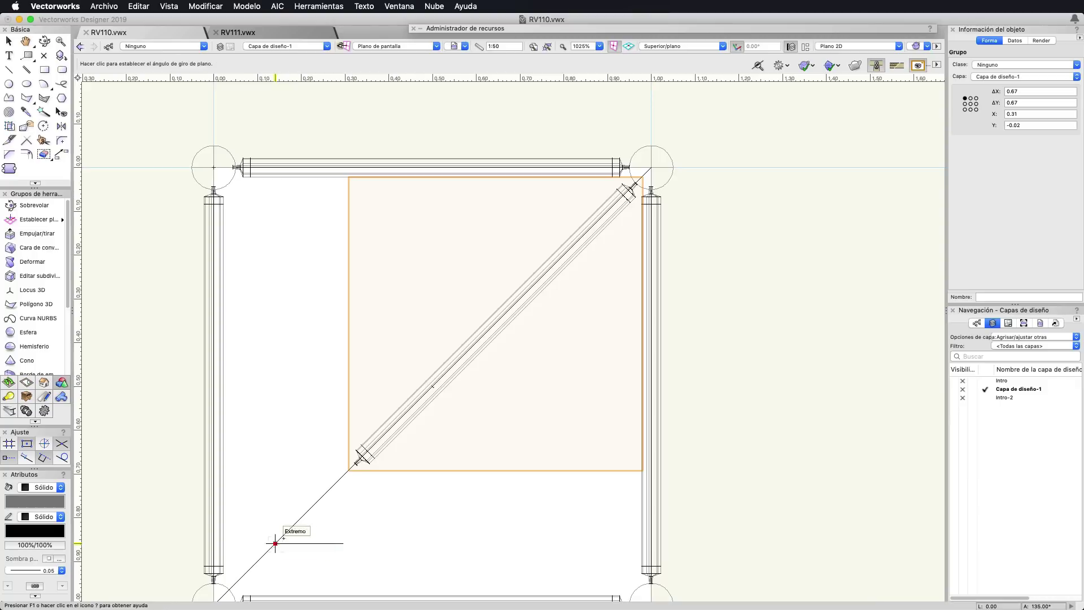
click(330, 491)
click(331, 487)
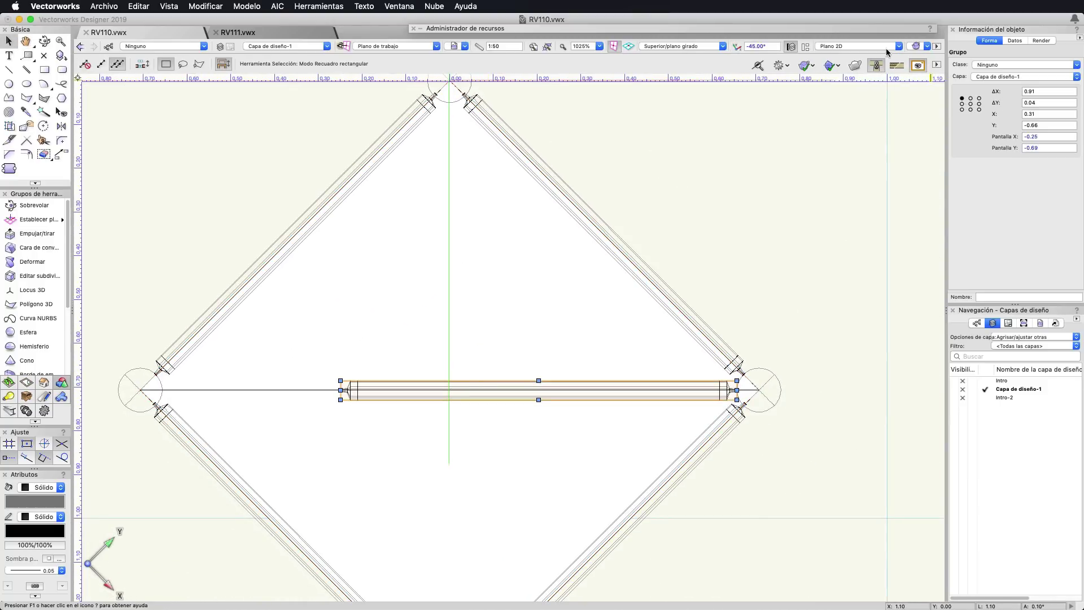
- Switch the view to Front with Orthogonal projection
click(656, 48)
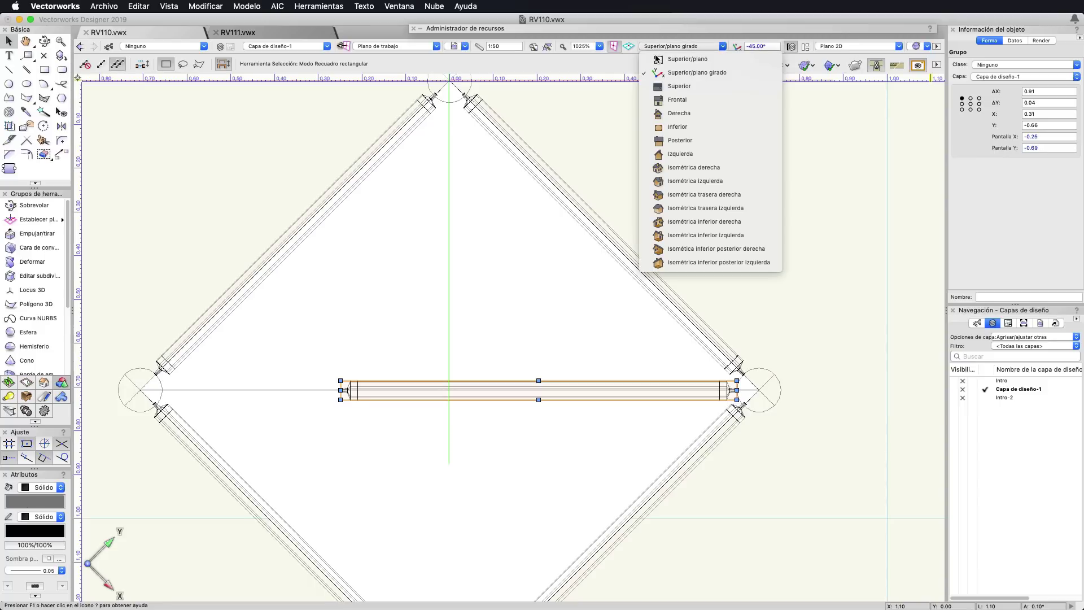
click(653, 100)
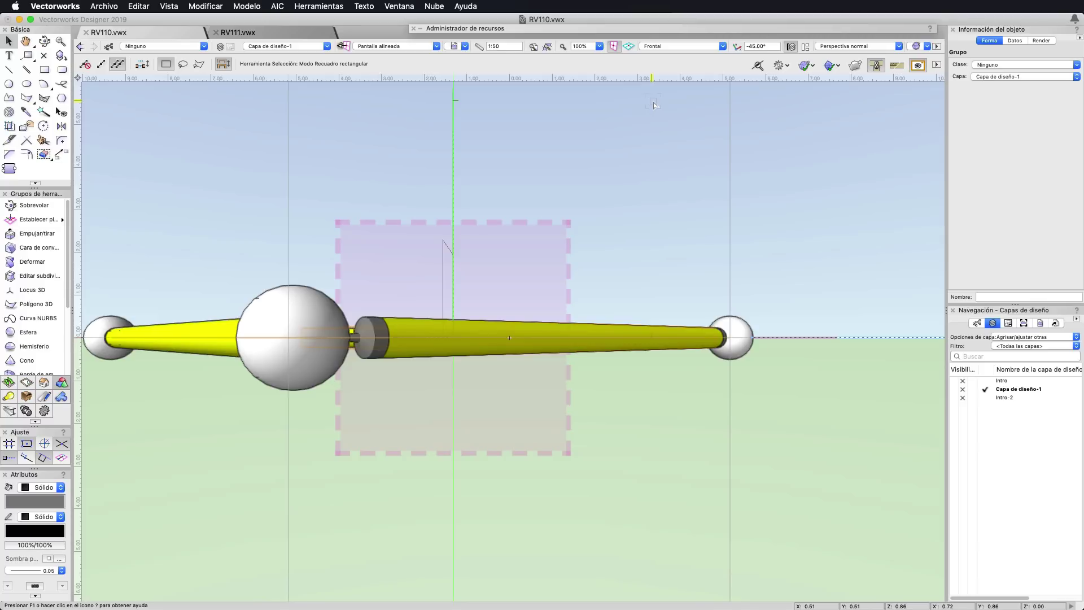
click(854, 44)
click(852, 71)
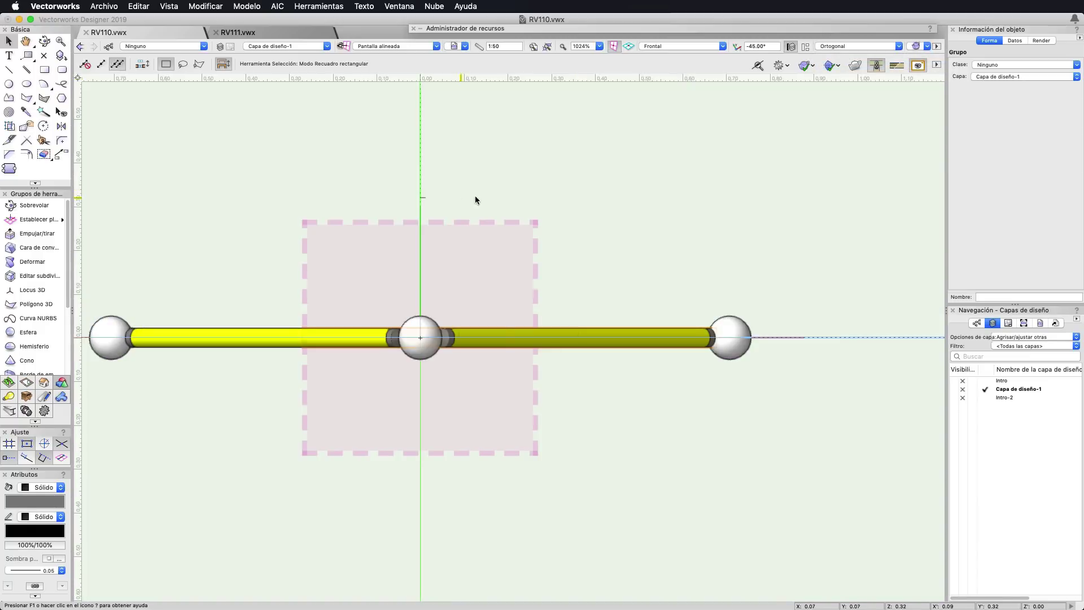
- Tilt the brace upward by 45°, then return to Top/Plan view
double_click(41, 127)
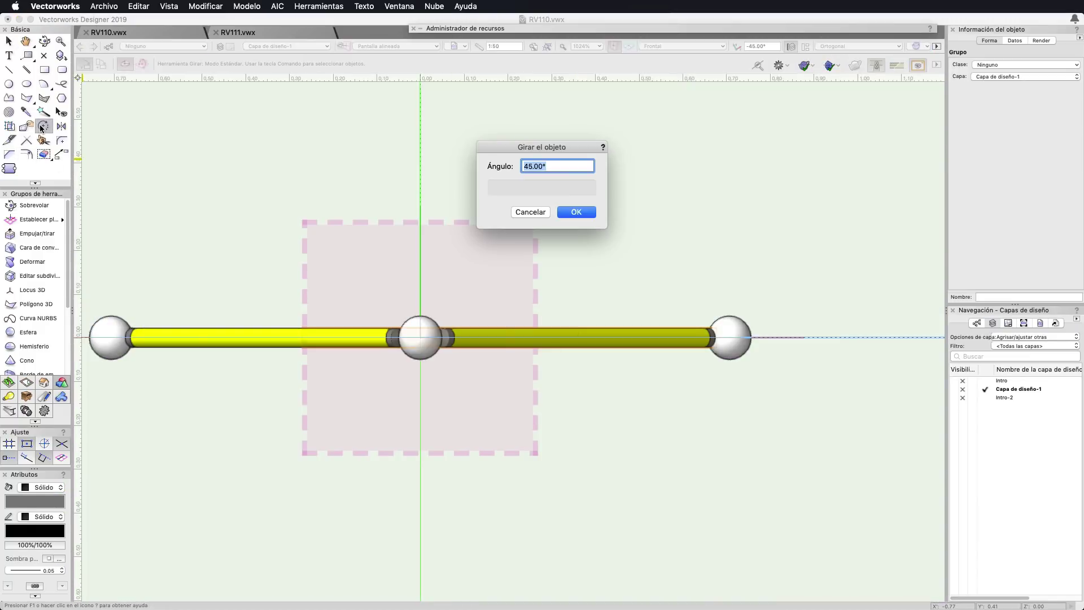
key(Return)
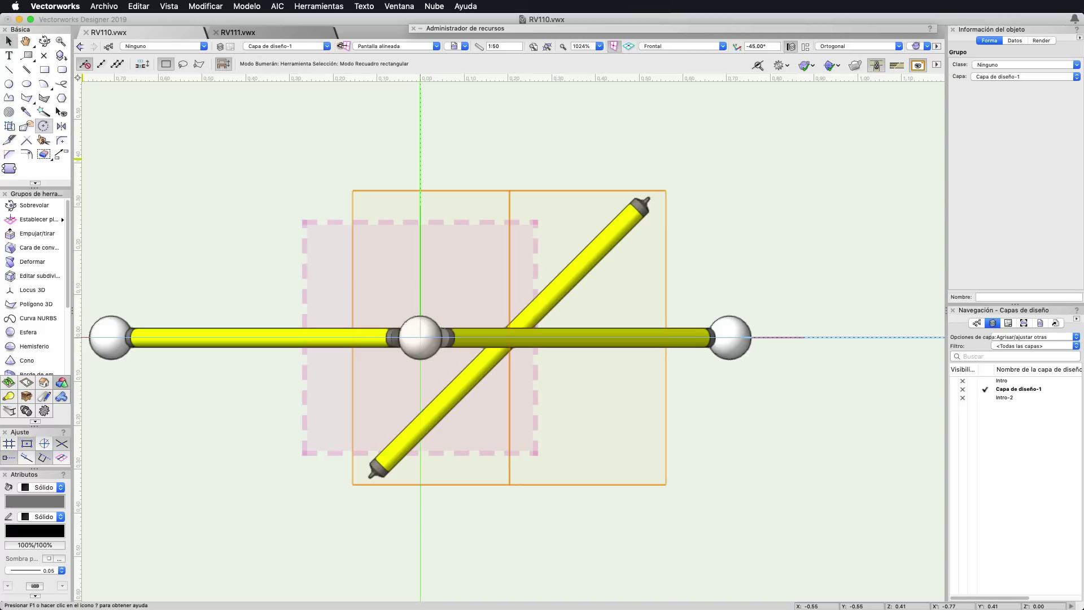
key(super+5)
key(x)
scroll(650, 211, up, 5)
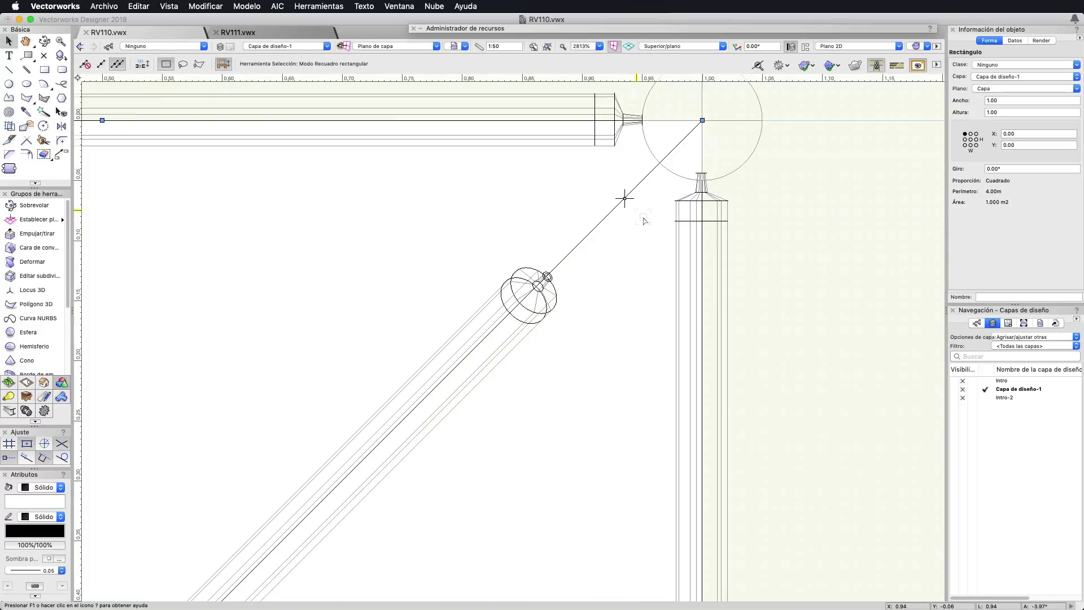
- Drag the brace group by its endpoint so its upper end snaps to the top-right corner sphere
click(548, 277)
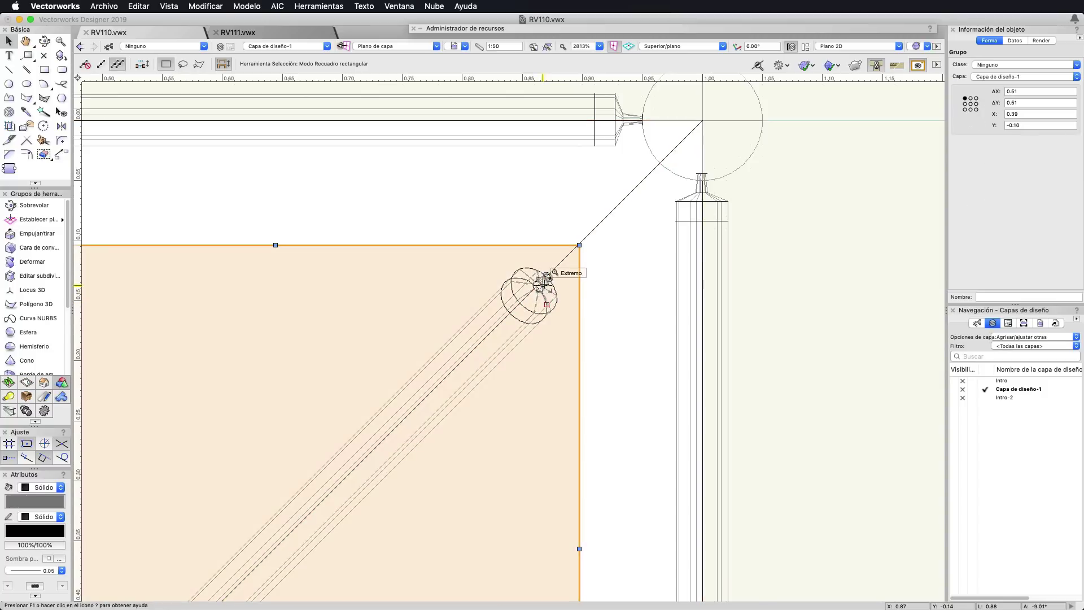
key(z)
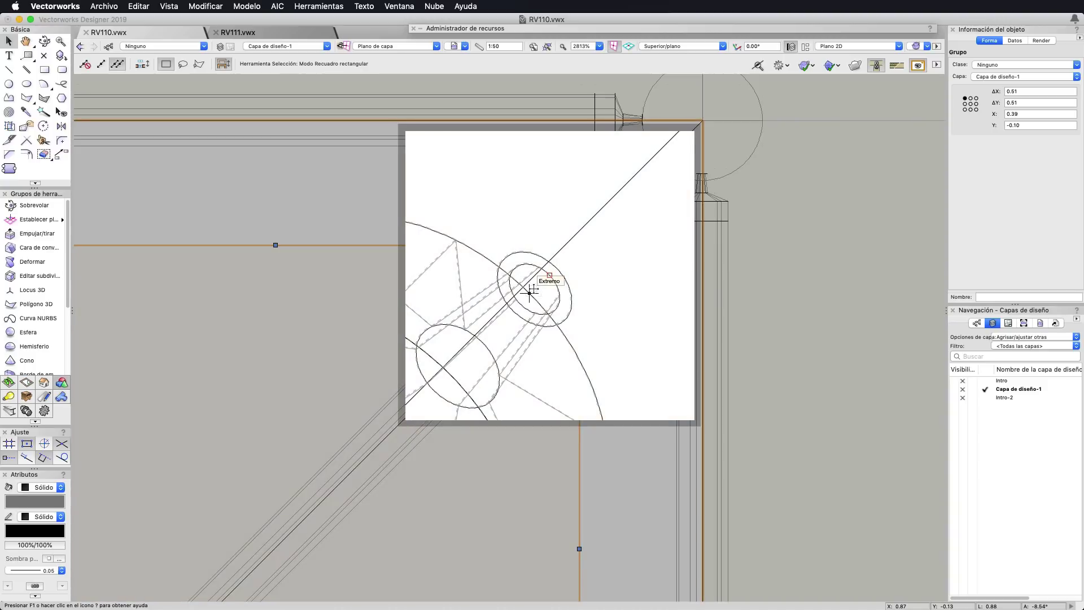
drag(539, 282, 659, 164)
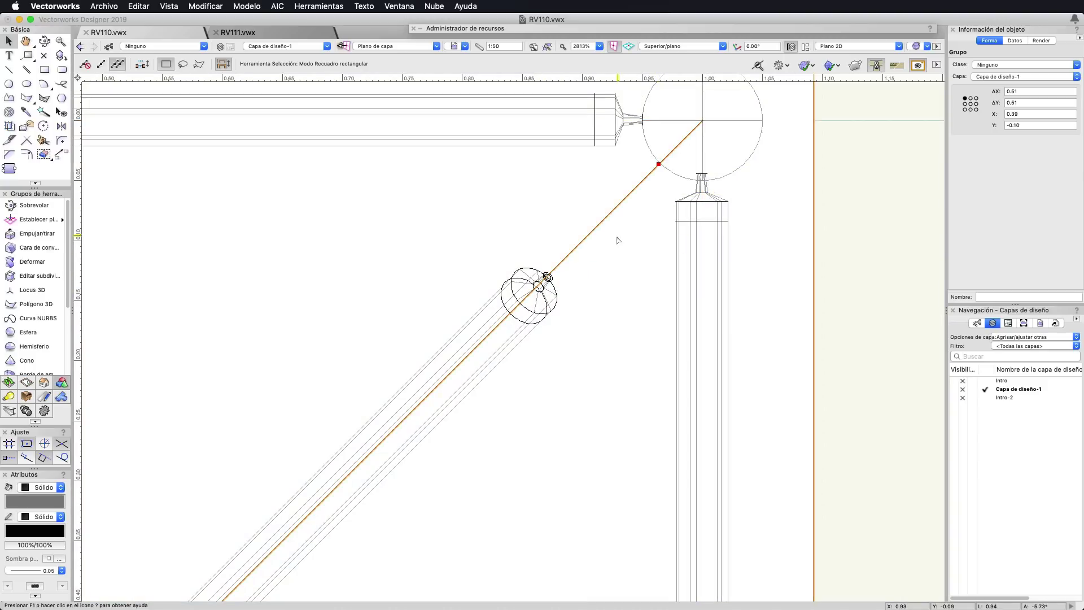
click(567, 260)
click(547, 305)
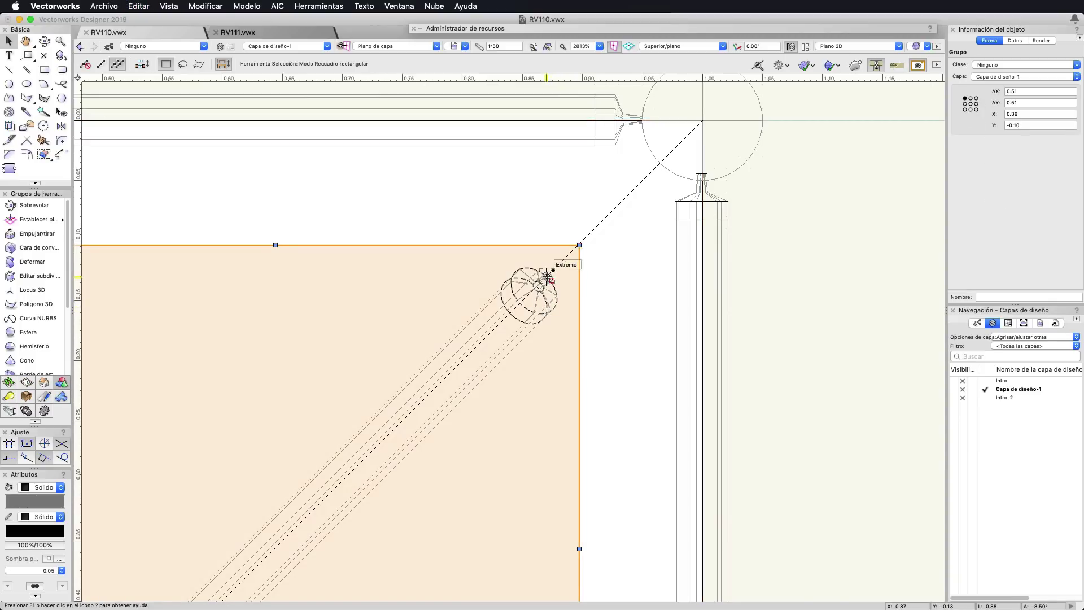
drag(547, 277, 660, 163)
key(ctrl+minus)
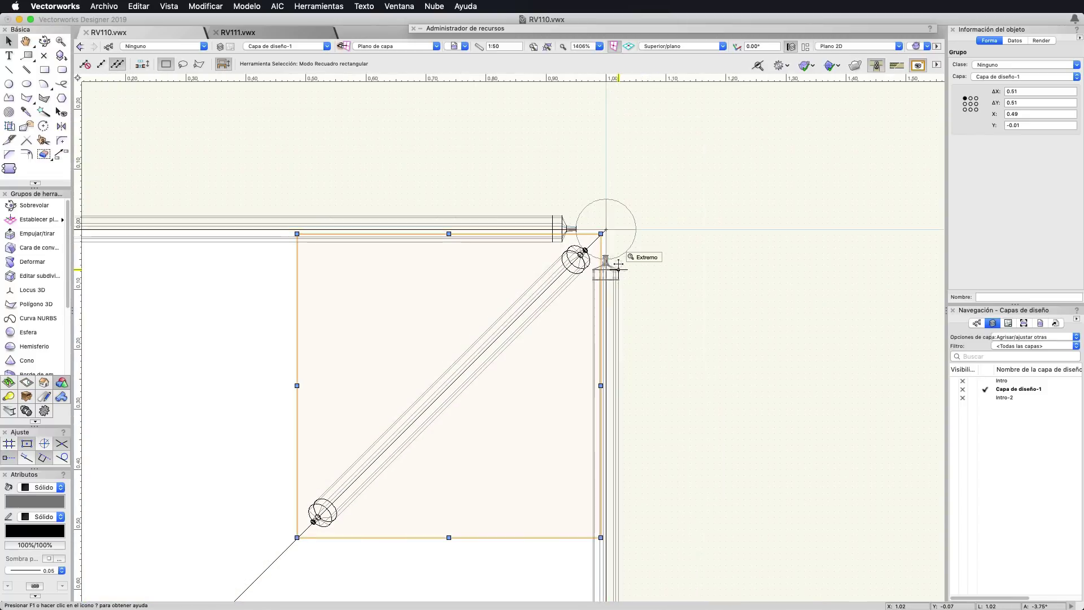
key(KP_2)
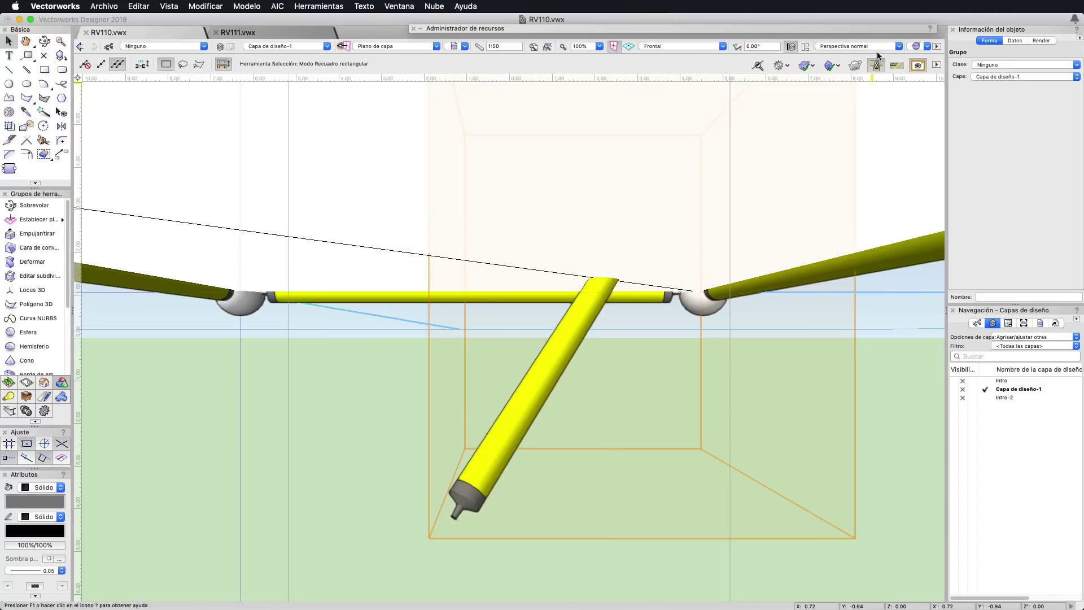
- In Front Orthogonal view, drop the brace below the rod and seat its upper end against the corner sphere
click(858, 46)
key(Return)
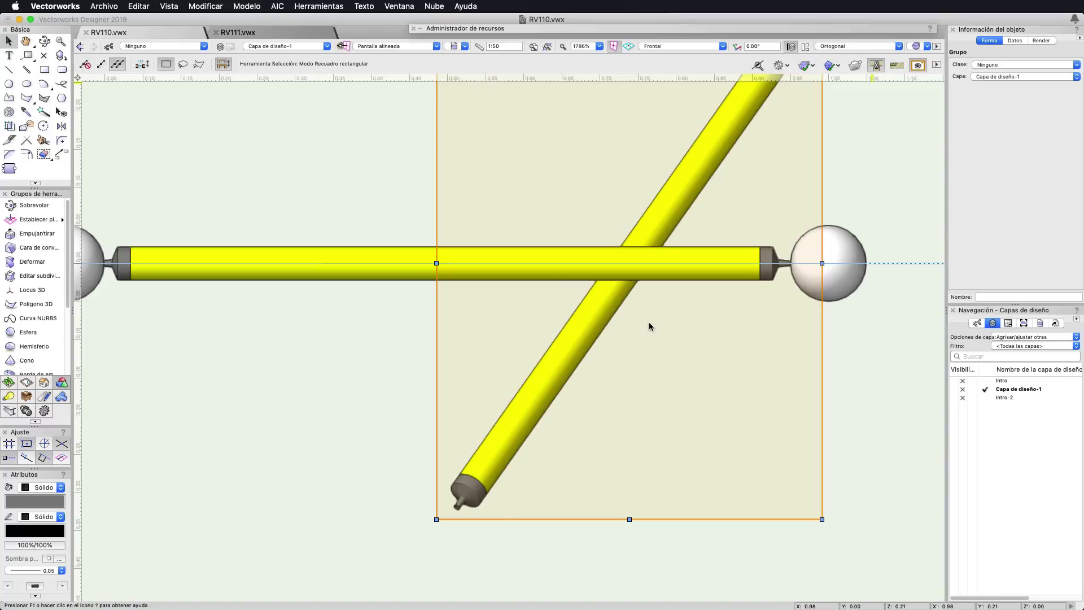
click(655, 316)
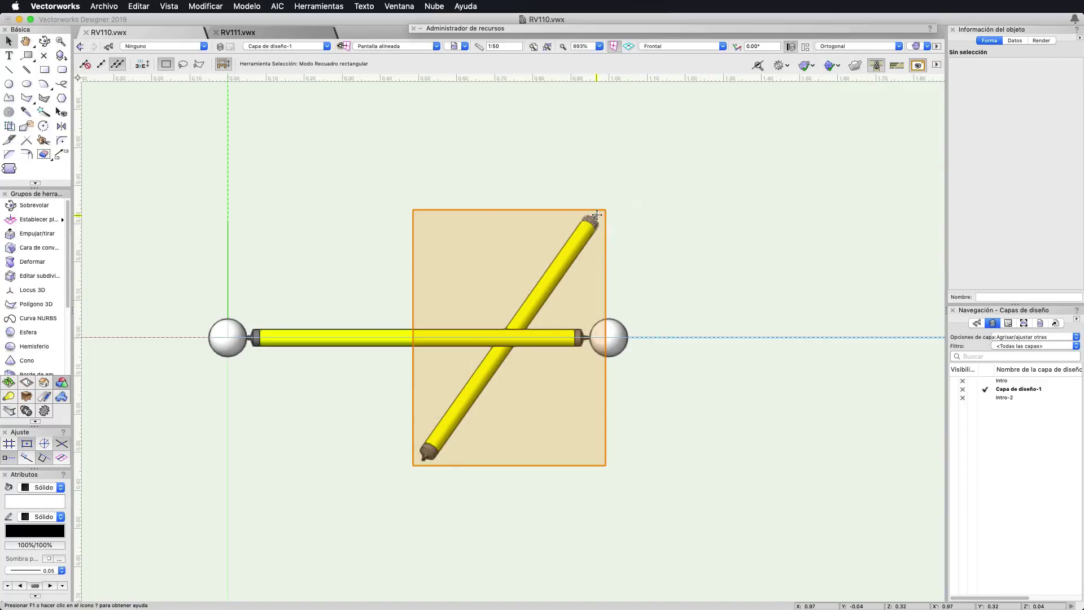
drag(596, 215, 597, 356)
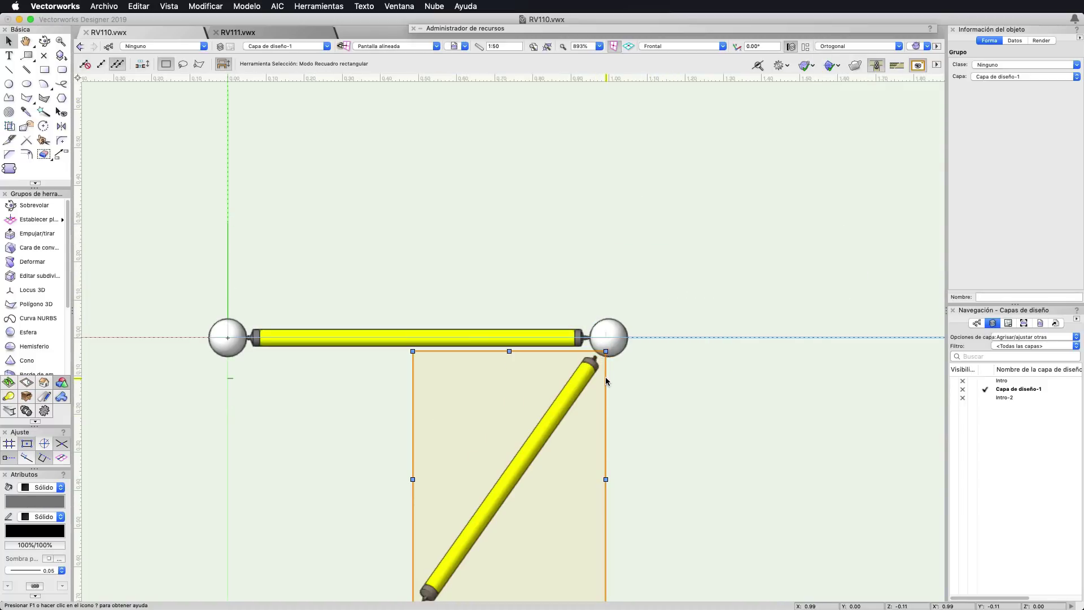
scroll(601, 370, up, 5)
drag(591, 354, 590, 323)
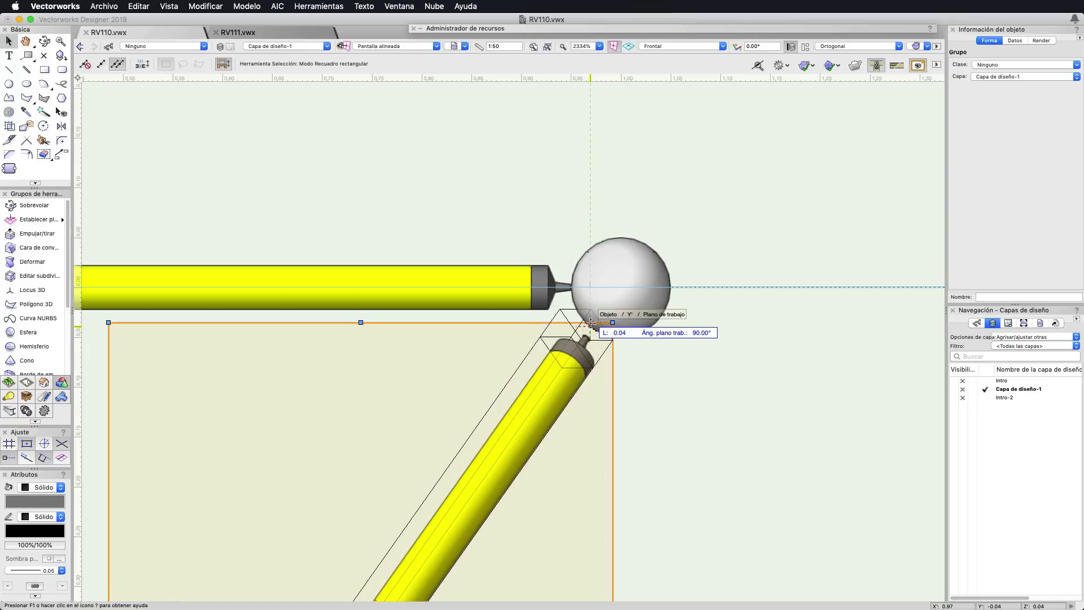
scroll(655, 382, down, 7)
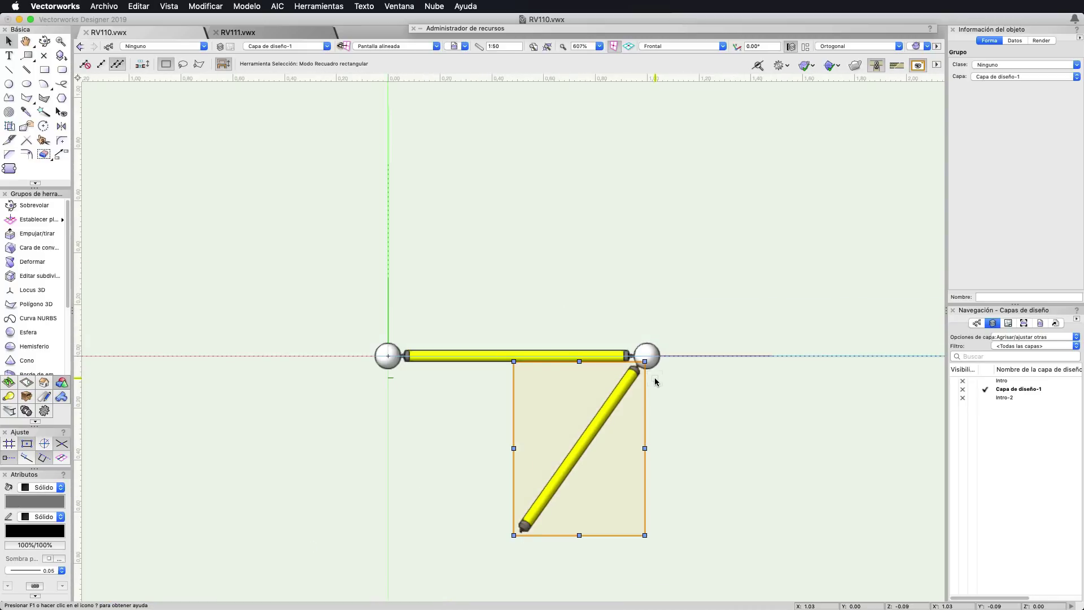
key(super+5)
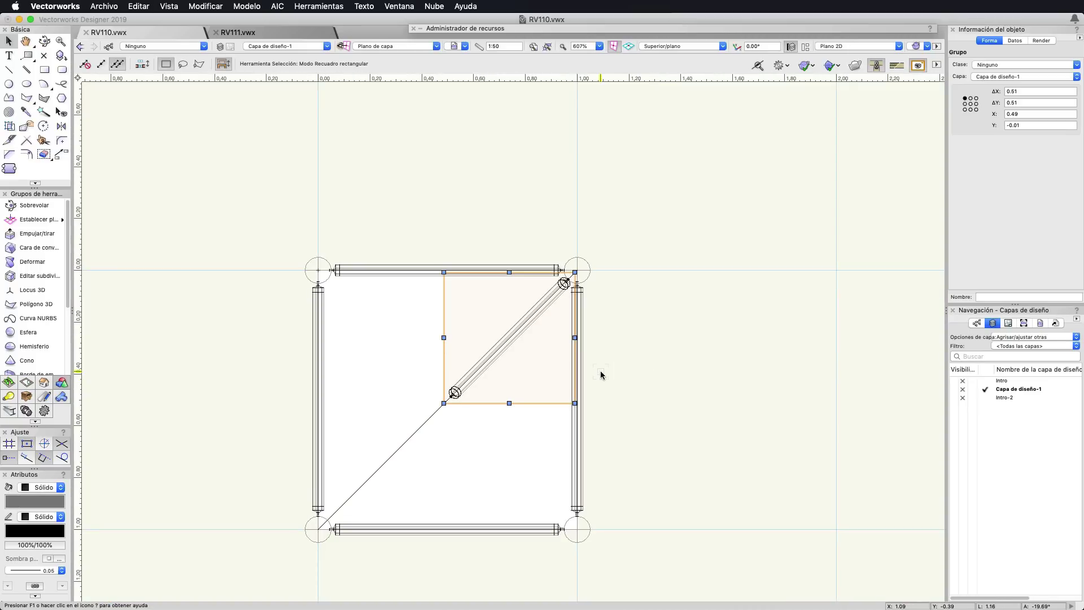
- Mirror-copy the brace across the horizontal axis through the square's centre
key(7)
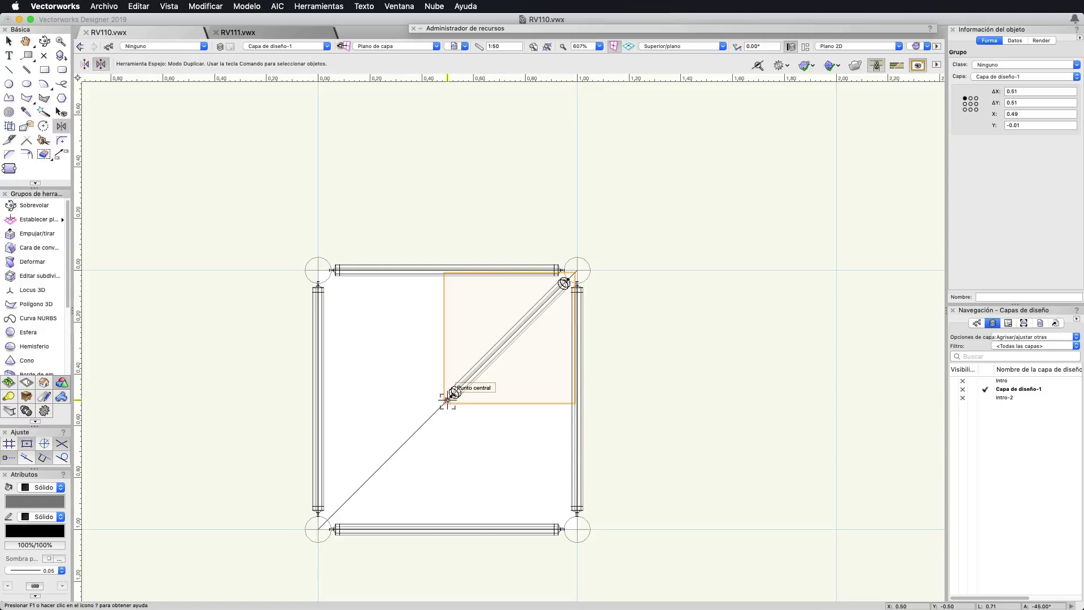
click(447, 400)
click(720, 400)
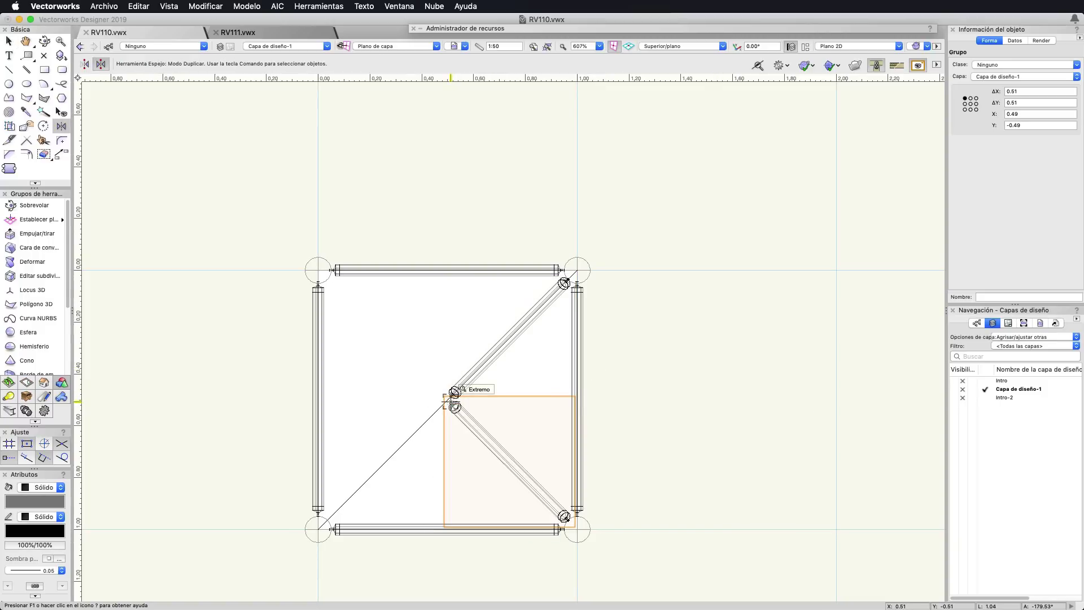
- Mirror-copy both braces across the vertical axis through the centre to complete the X
key(x)
shift+click(458, 388)
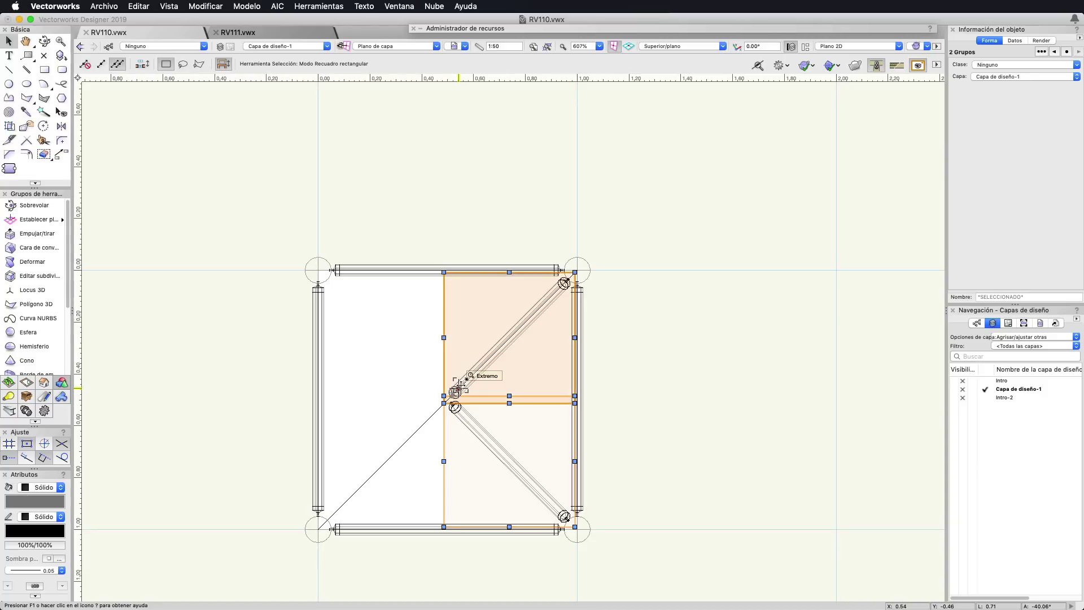
key(7)
click(447, 400)
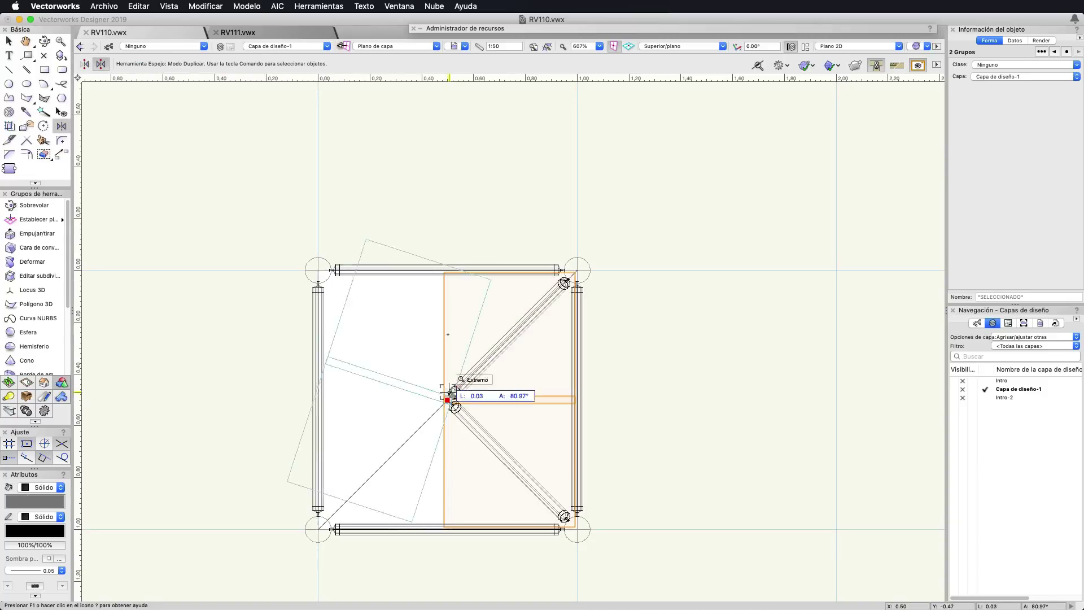
click(446, 272)
- Place a copy of the top-left corner sphere at the square's centre
key(x)
key(x)
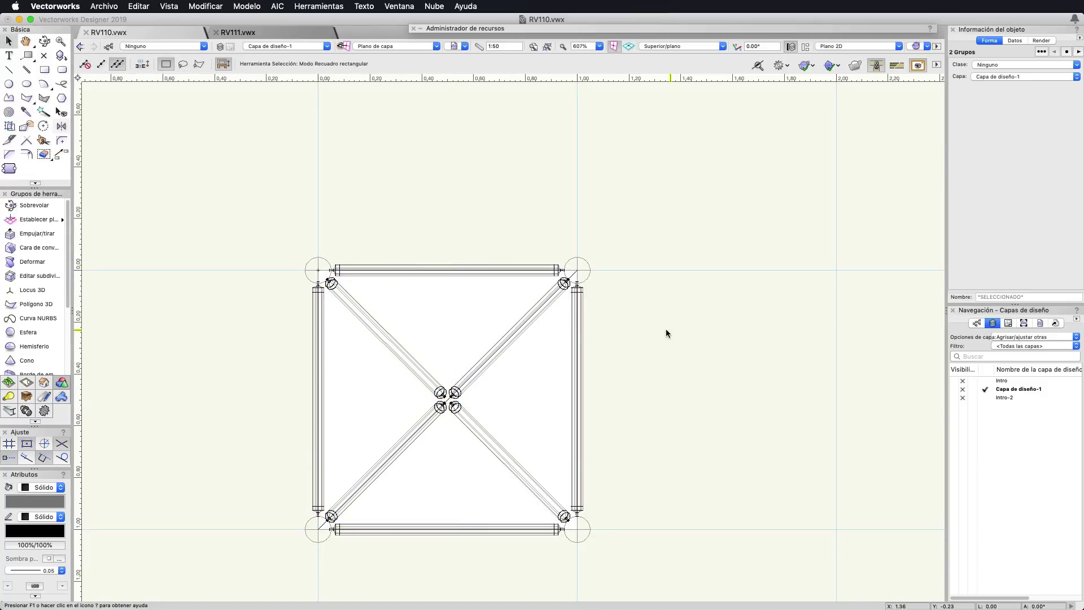
drag(318, 270, 447, 400)
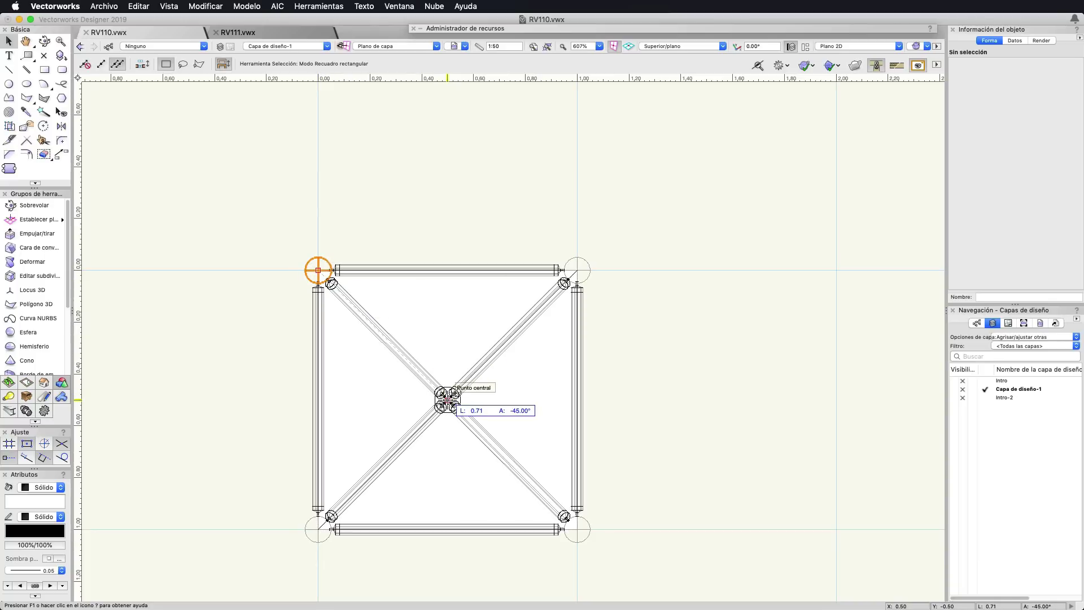
drag(447, 400, 447, 400)
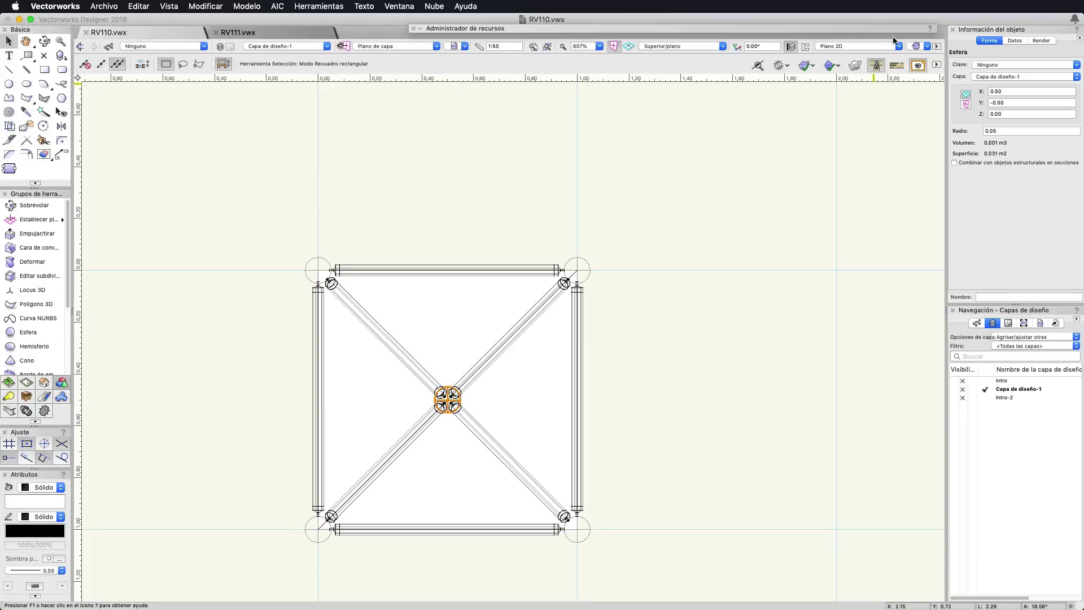
- In Front Orthogonal view, lower the centre sphere to the braces' bottom apex at Z -0.72
click(852, 47)
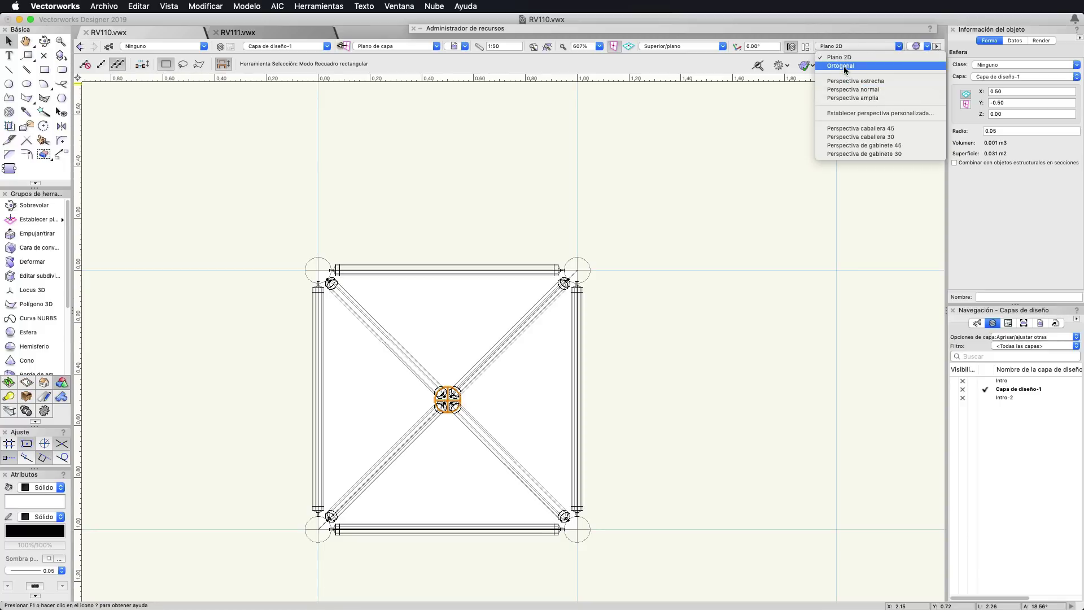
click(845, 66)
key(2)
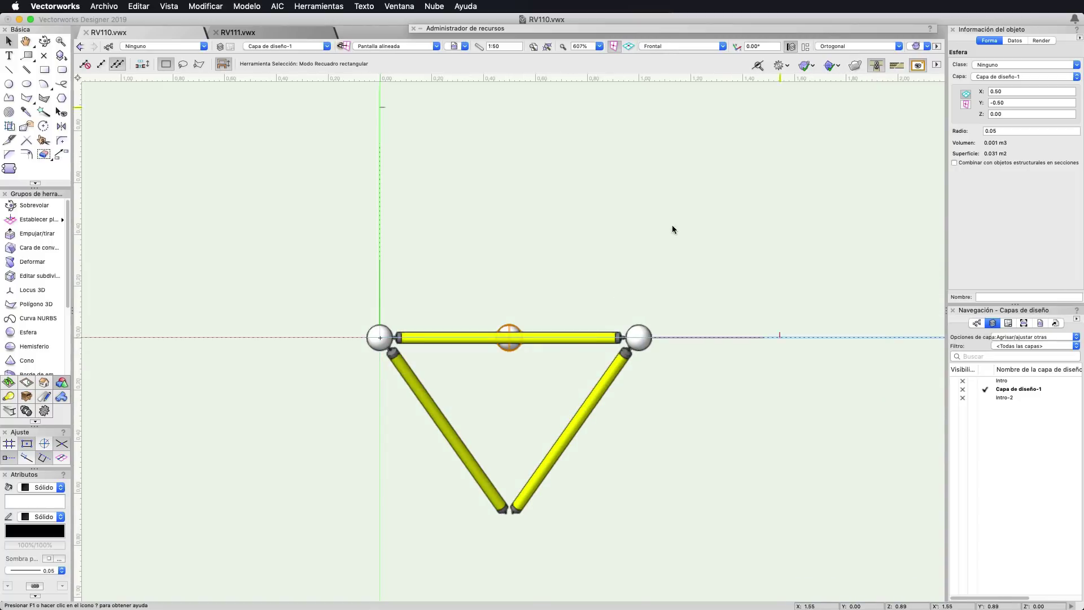
drag(509, 350, 507, 534)
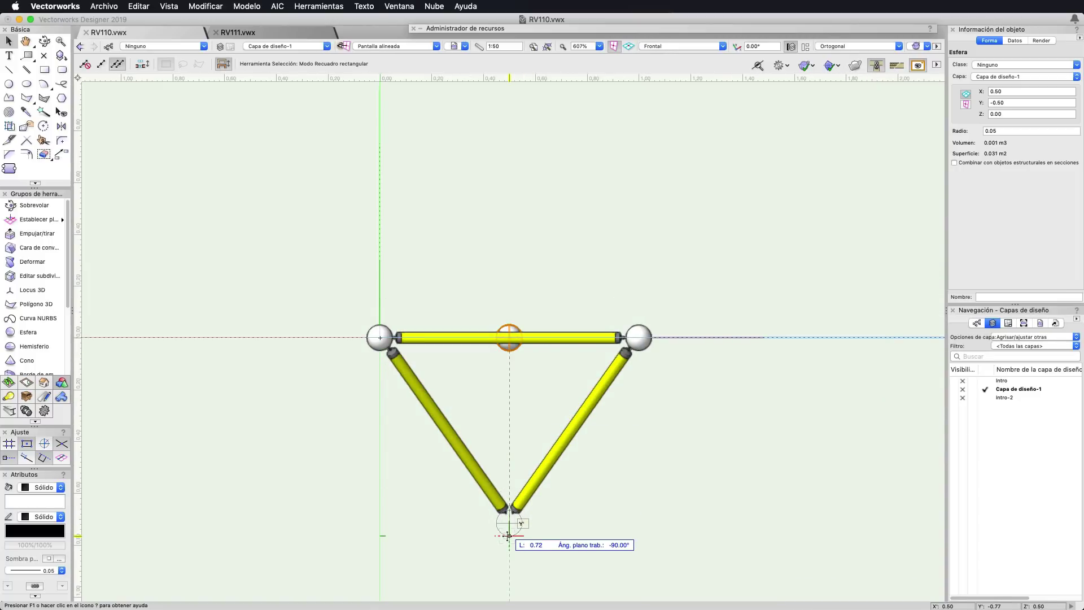
shift+middle_drag(582, 496, 672, 468)
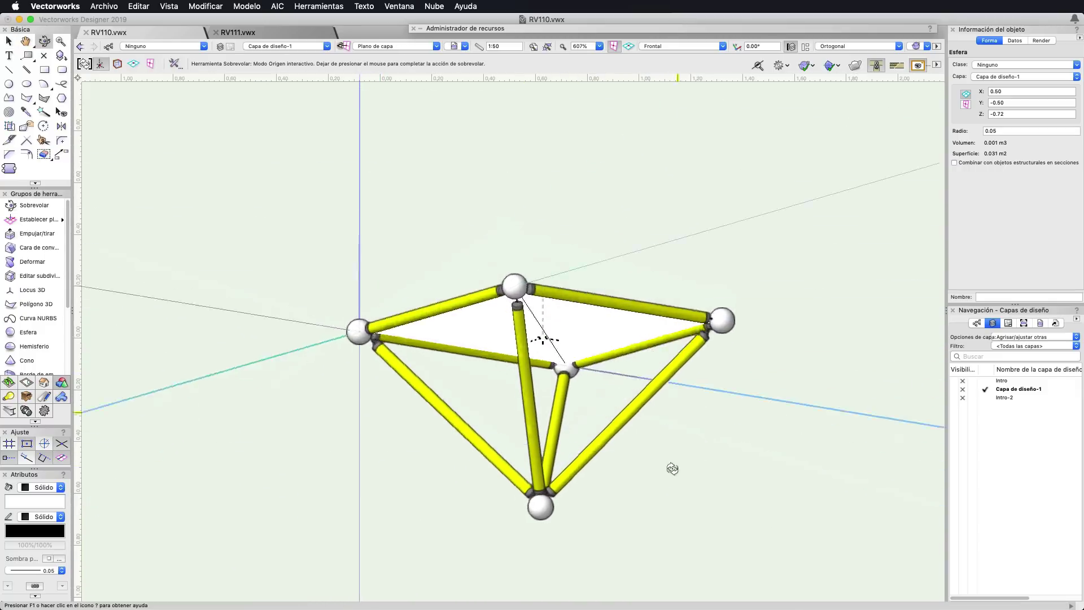
drag(671, 468, 496, 481)
- Copy the right edge tube to the top-centre and rotate it 90° to point at the central sphere
key(F5)
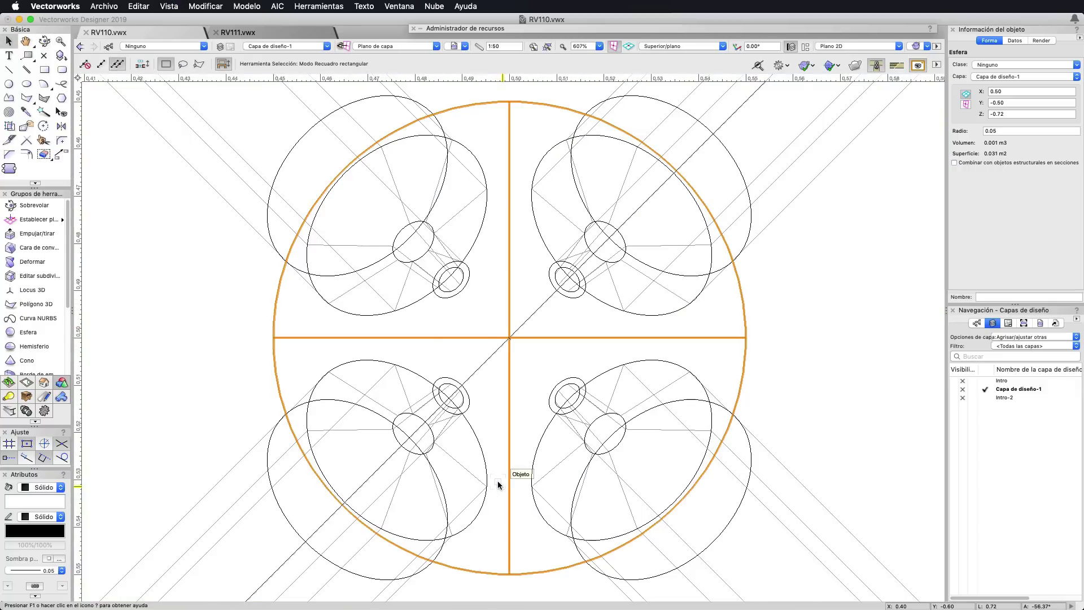
click(629, 399)
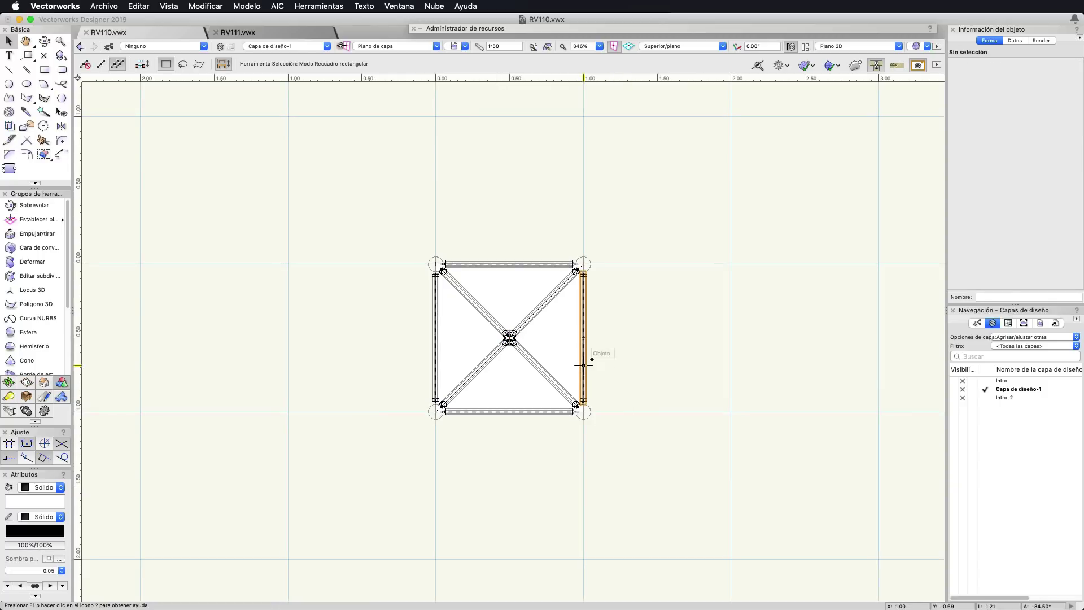
mouse_move(583, 365)
mouse_down()
mouse_move(532, 215)
mouse_move(503, 226)
mouse_up()
scroll(499, 266, up, 5)
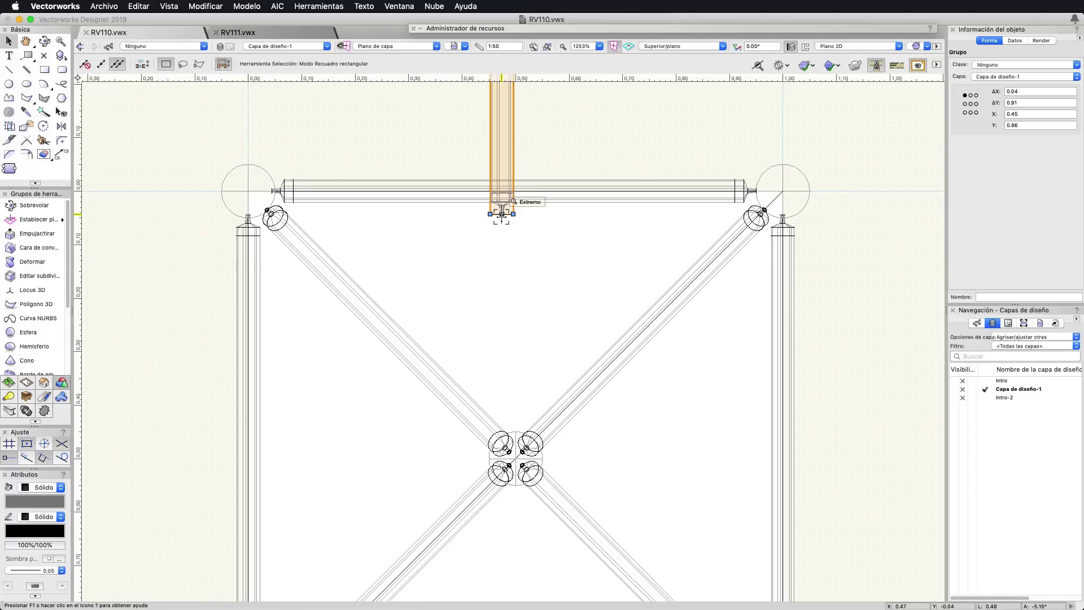
click(527, 456)
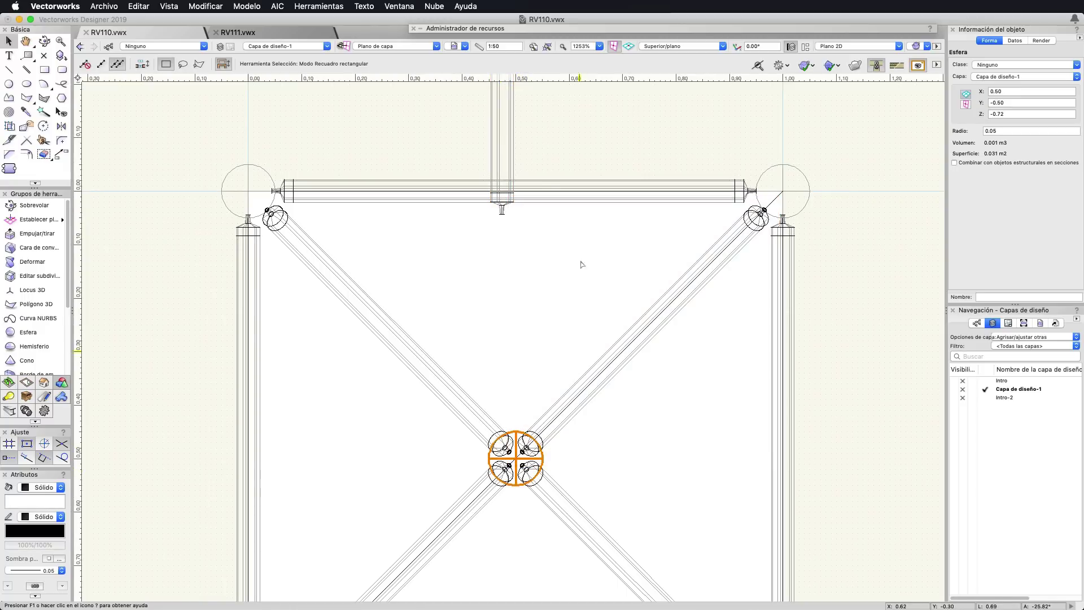
click(502, 213)
key(super+l)
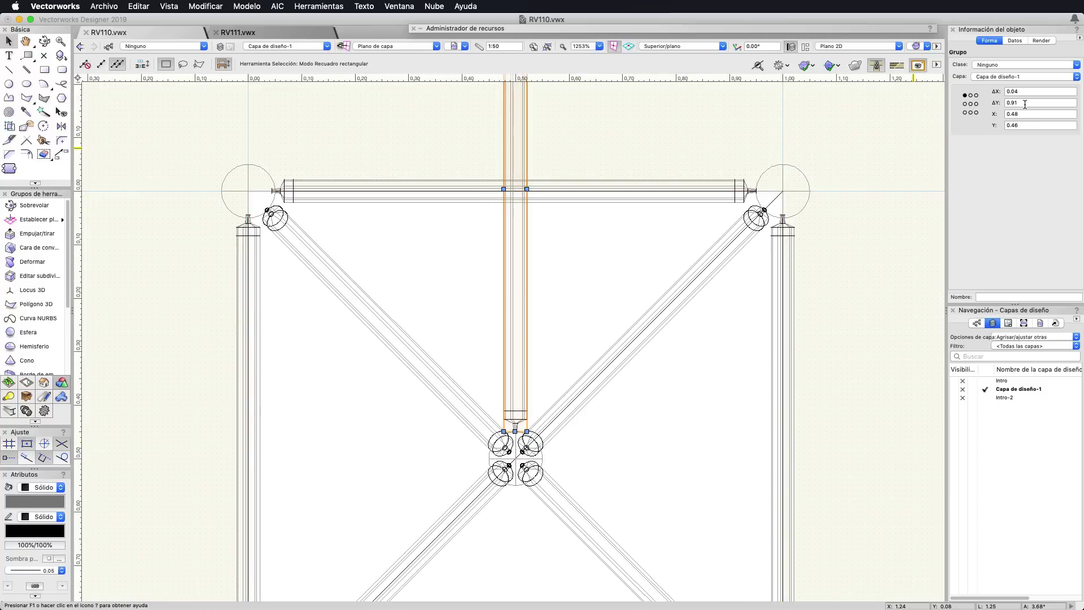
- Lower the new tube -0.72 in Z with Mover 3D and orbit in 3D to verify it
click(275, 6)
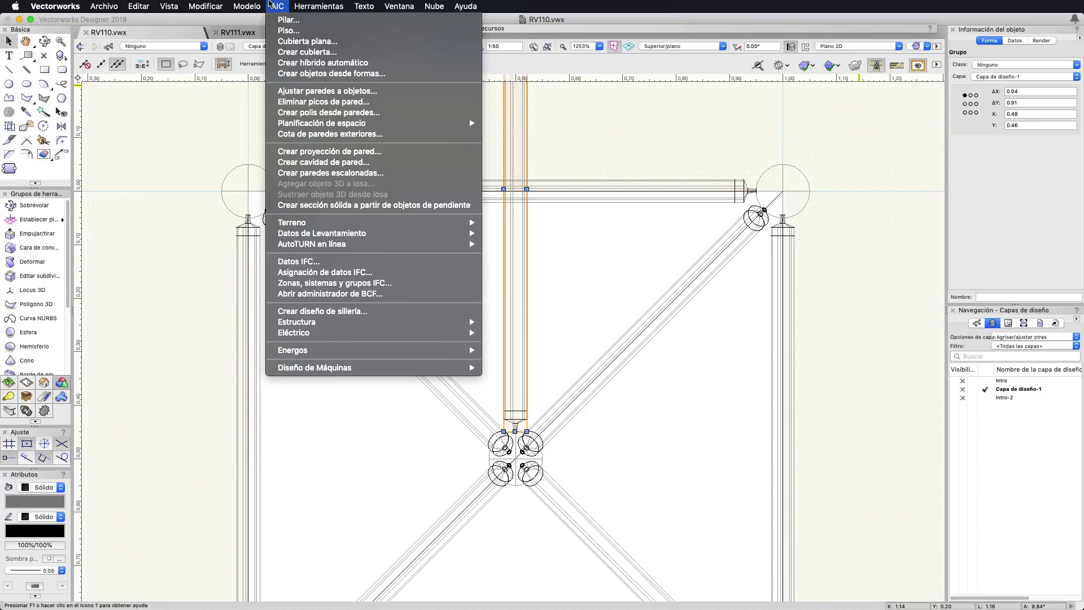
click(275, 6)
click(169, 6)
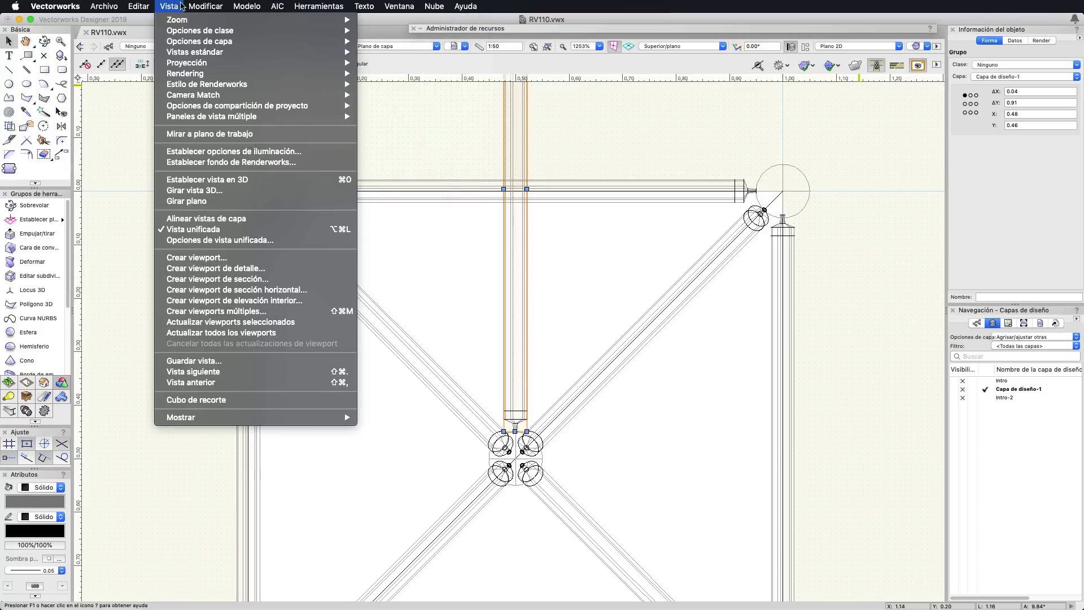
click(386, 33)
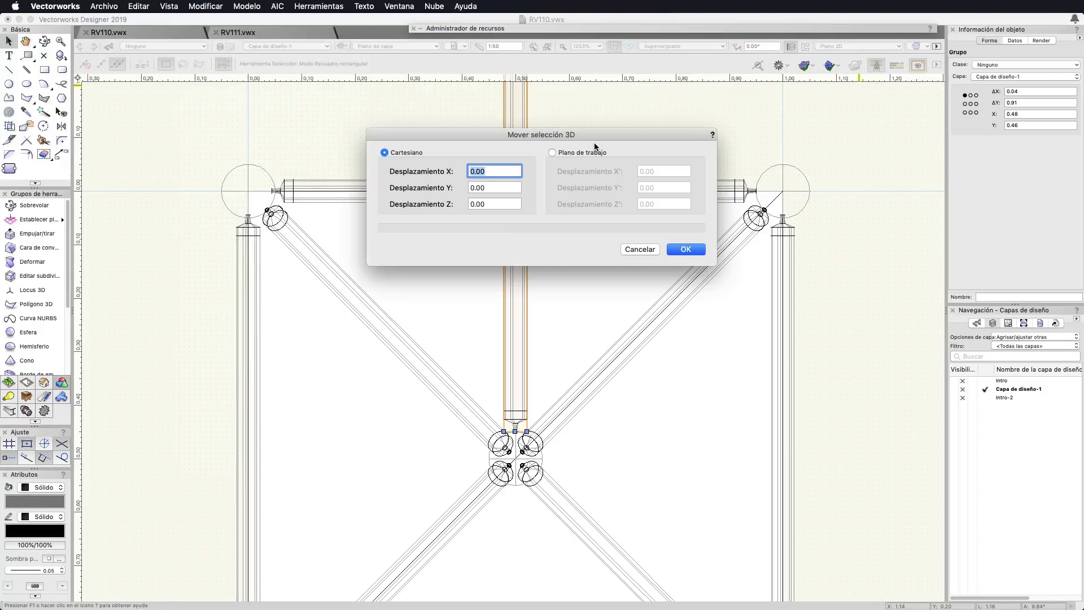
key(Tab)
key(Tab)
text(-)
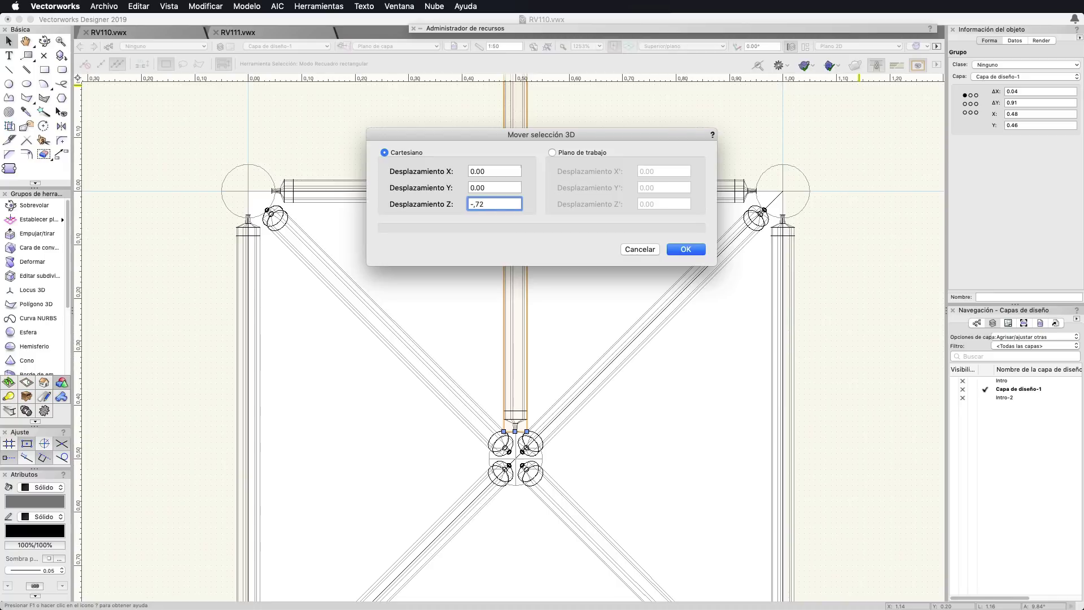
key(Return)
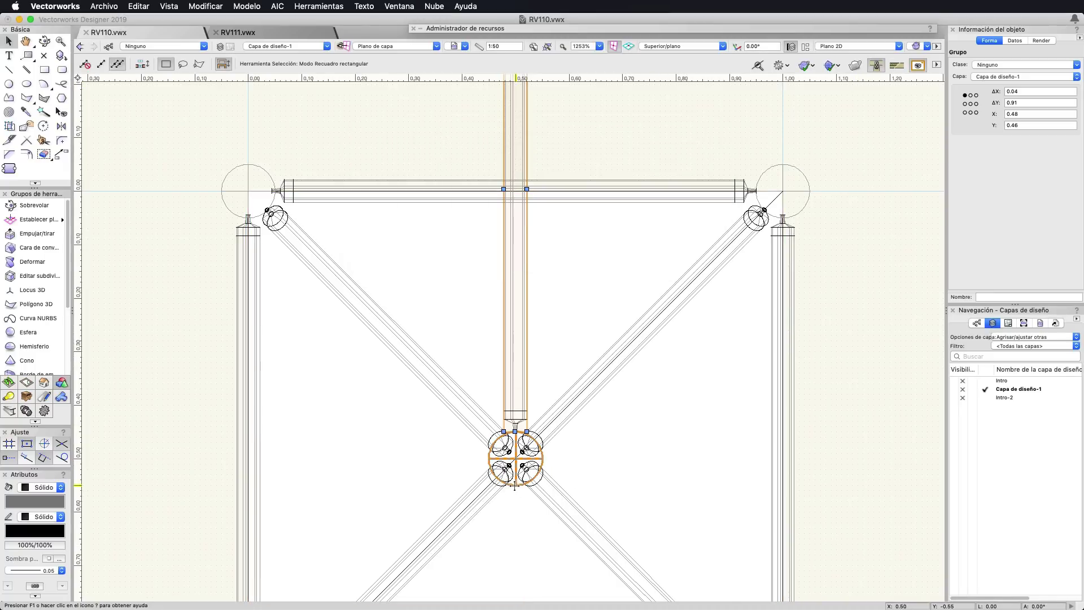
key(shift+c)
mouse_move(605, 416)
mouse_down()
mouse_move(281, 418)
mouse_move(360, 476)
mouse_move(651, 445)
mouse_move(519, 471)
mouse_up()
- Mirror-copy the lowered tube across a 45° axis through the centre node so it runs rightward
key(super+5)
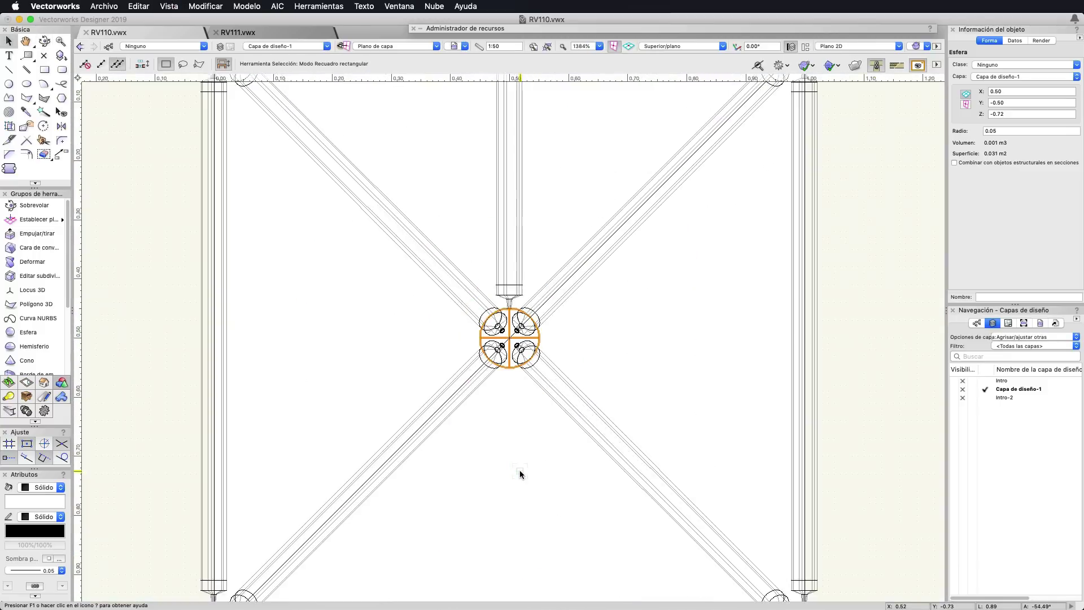
click(512, 318)
key(7)
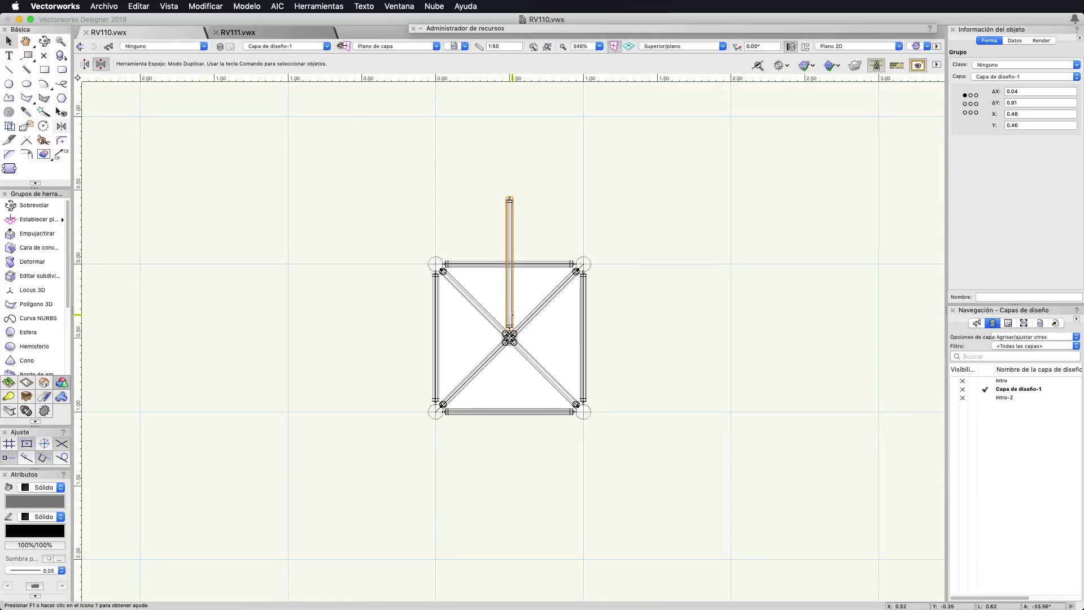
scroll(520, 326, up, 1)
scroll(508, 330, up, 3)
scroll(486, 336, up, 1)
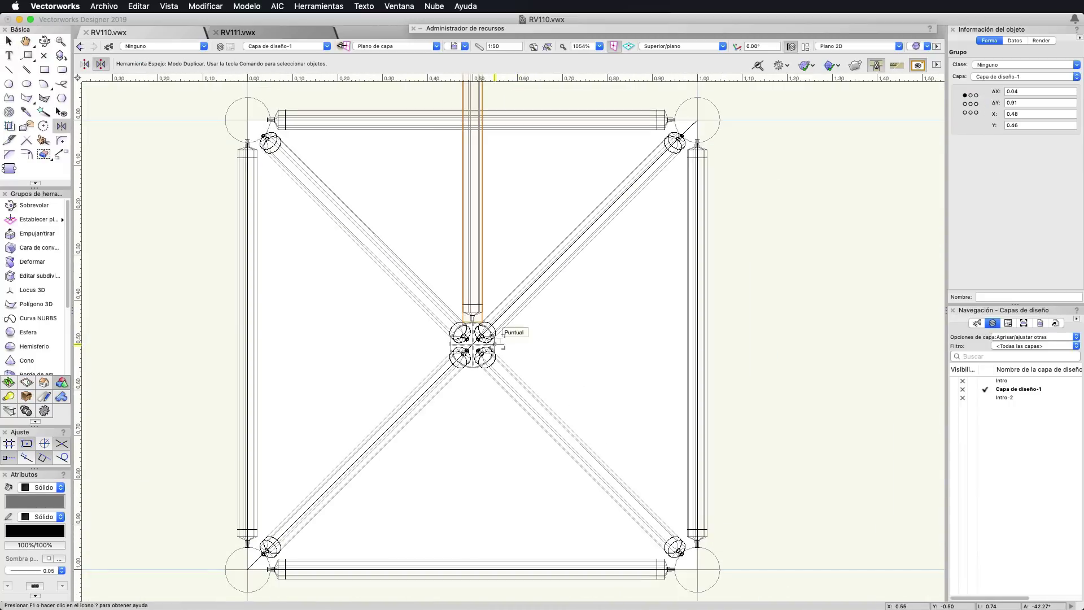
click(475, 336)
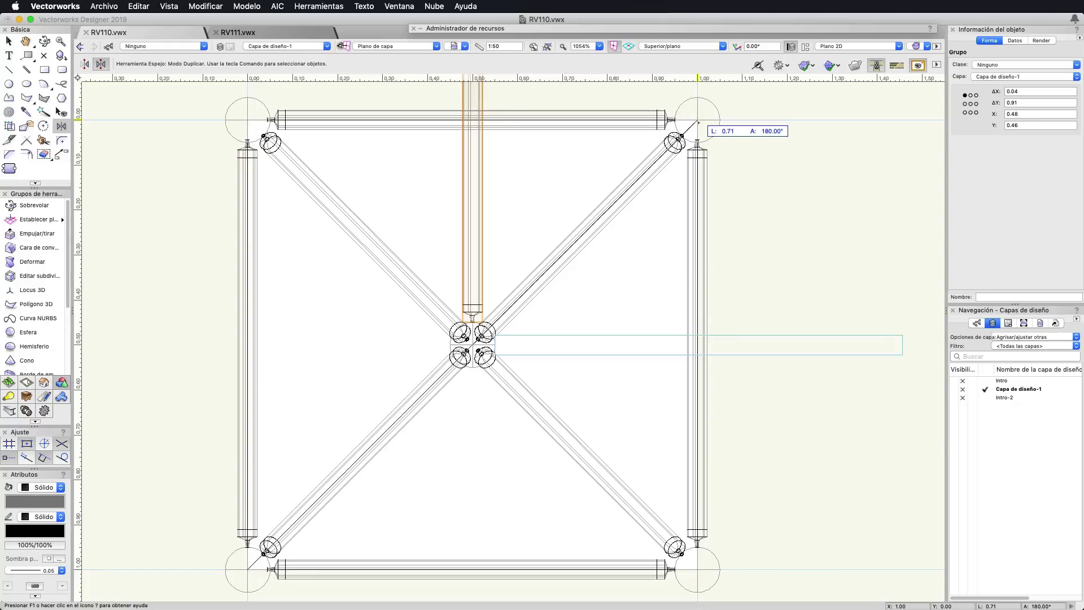
click(698, 120)
scroll(564, 356, down, 4)
- Delete the white base square and the quarter square shape
key(x)
key(x)
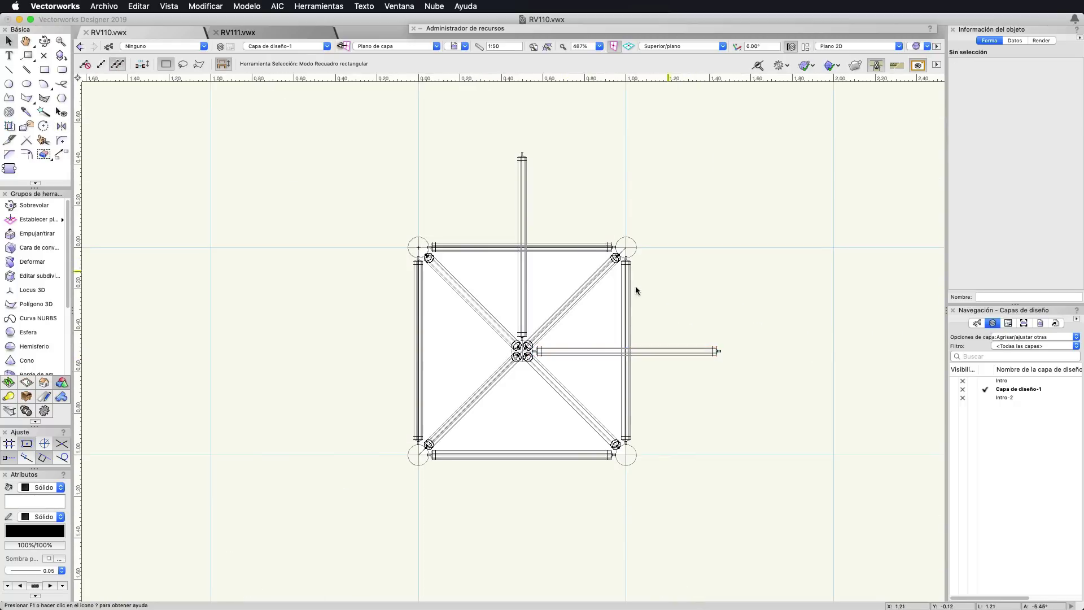
click(609, 308)
key(Delete)
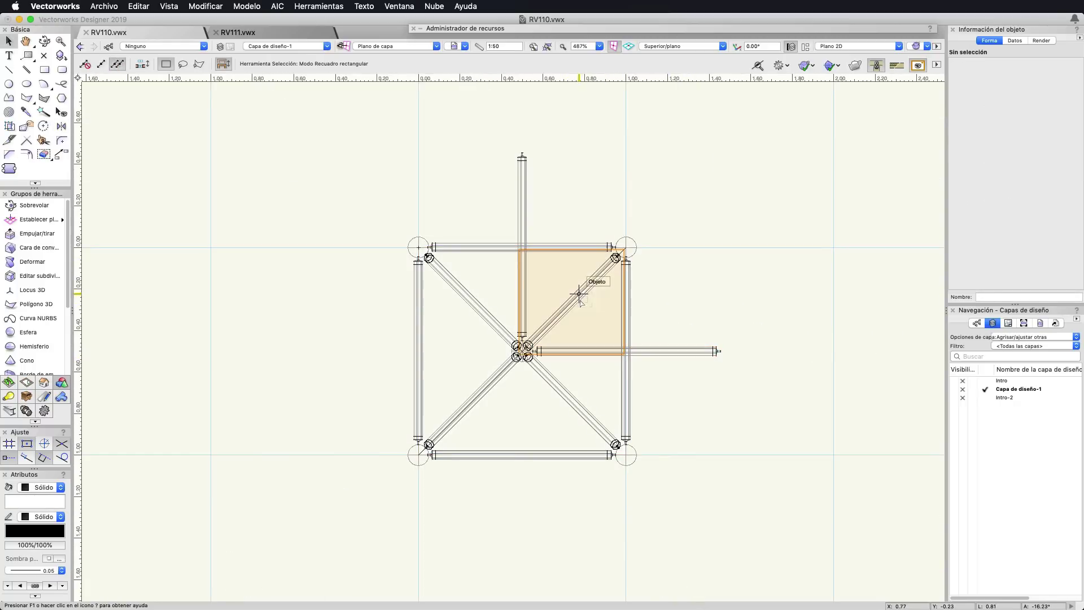
click(548, 323)
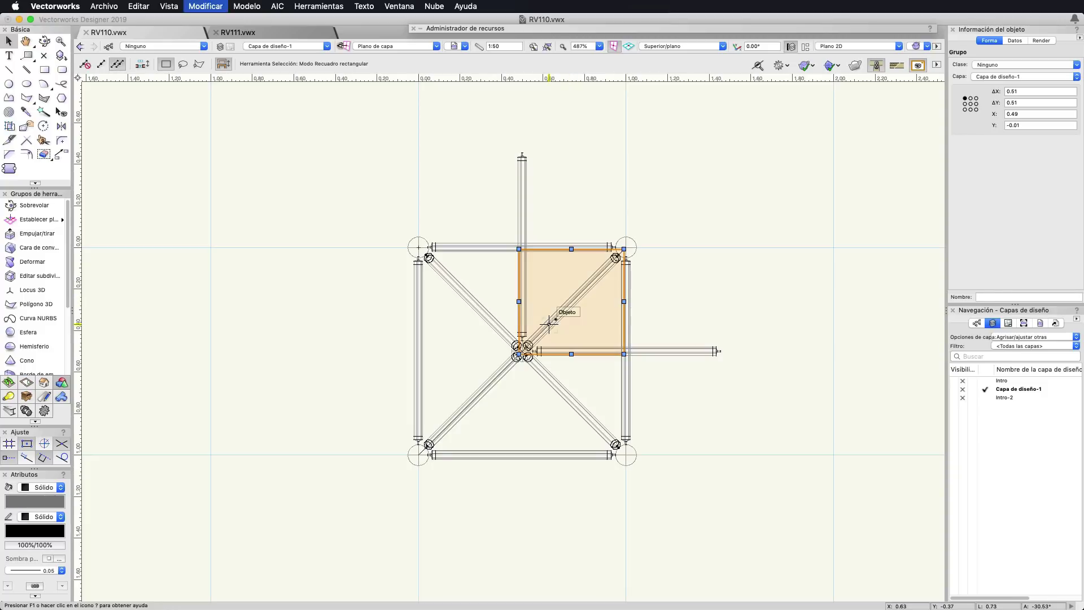
key(Delete)
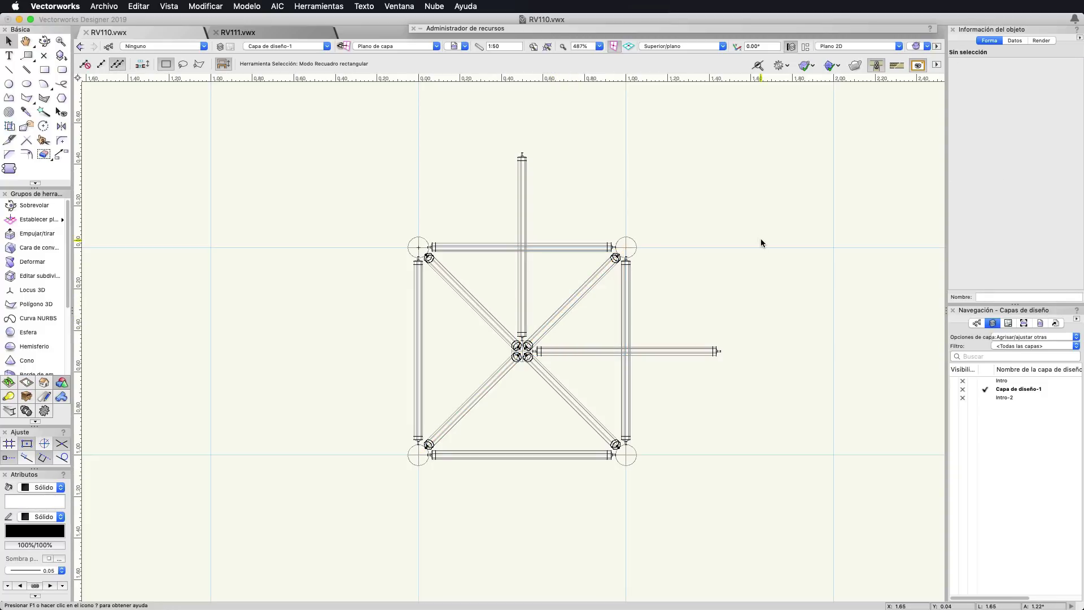
- Marquee-select the pyramid module, leaving out both lower corner spheres
scroll(728, 289, down, 3)
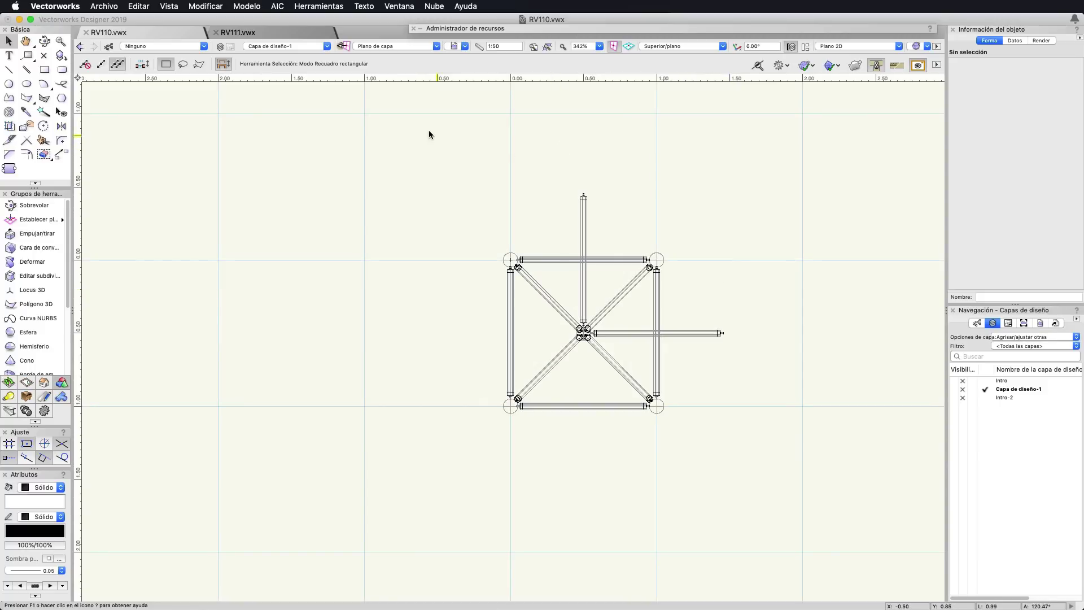
drag(429, 134, 829, 506)
middle_drag(699, 396, 630, 468)
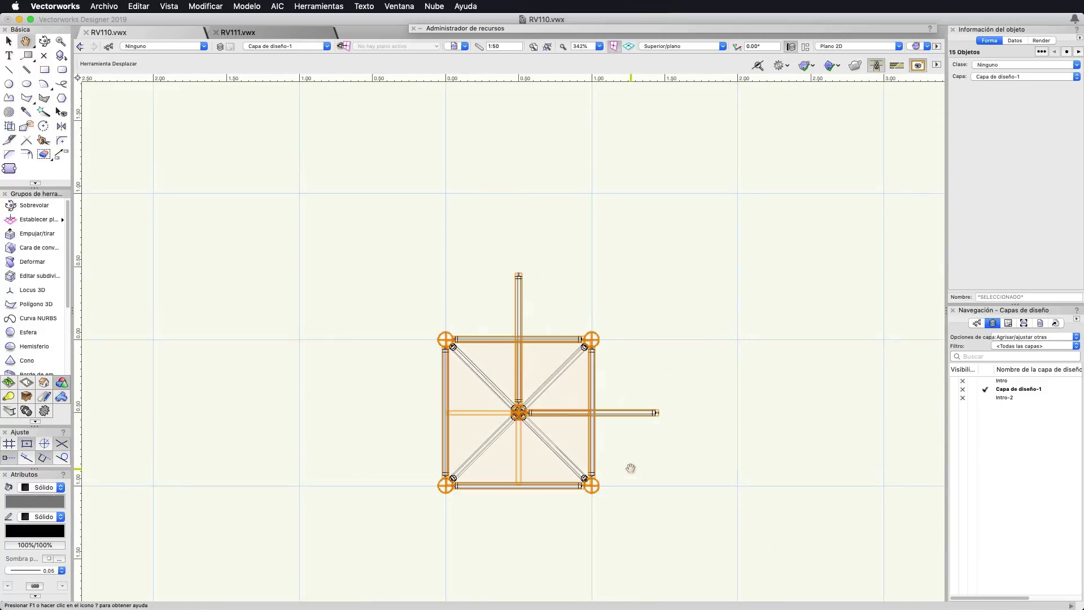
scroll(630, 468, up, 1)
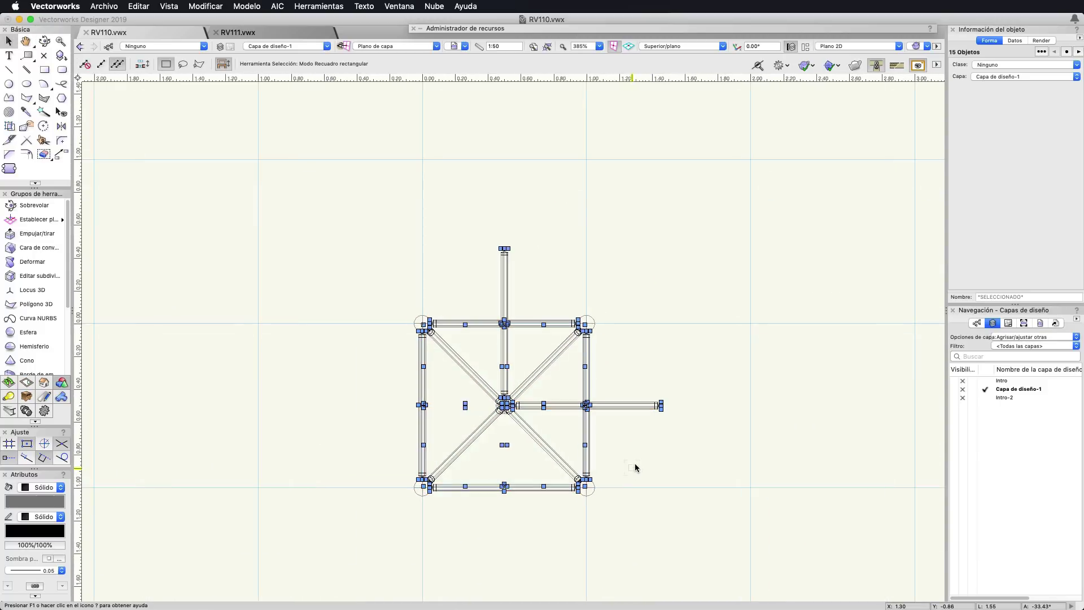
shift+click(425, 495)
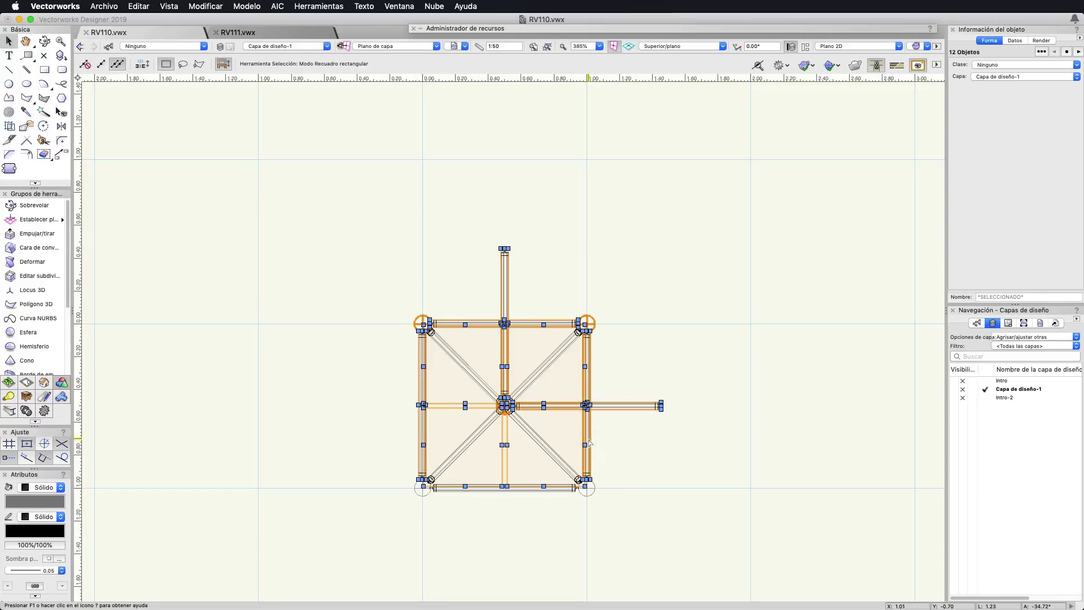
drag(589, 443, 642, 368)
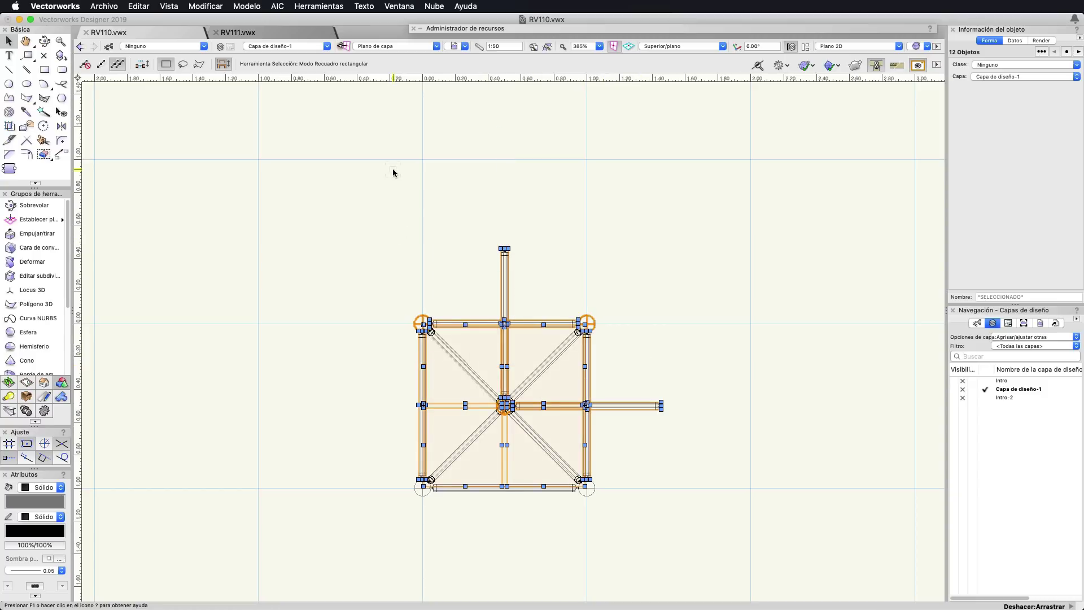
- Exclude the sideways bar, then linear-array the module 10 times at 1.00 along Y
shift+click(644, 405)
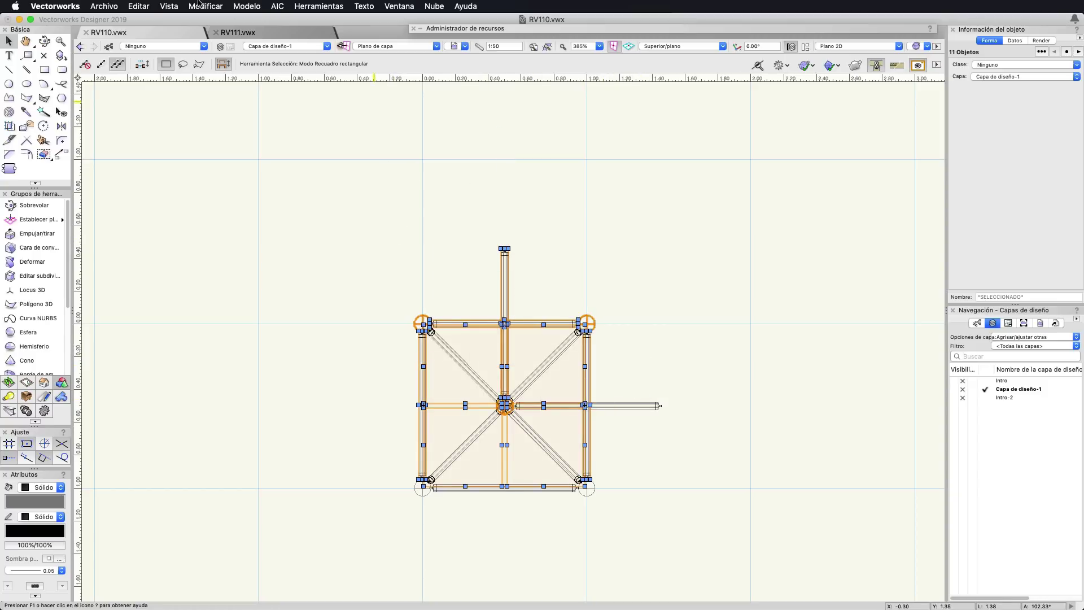
click(169, 6)
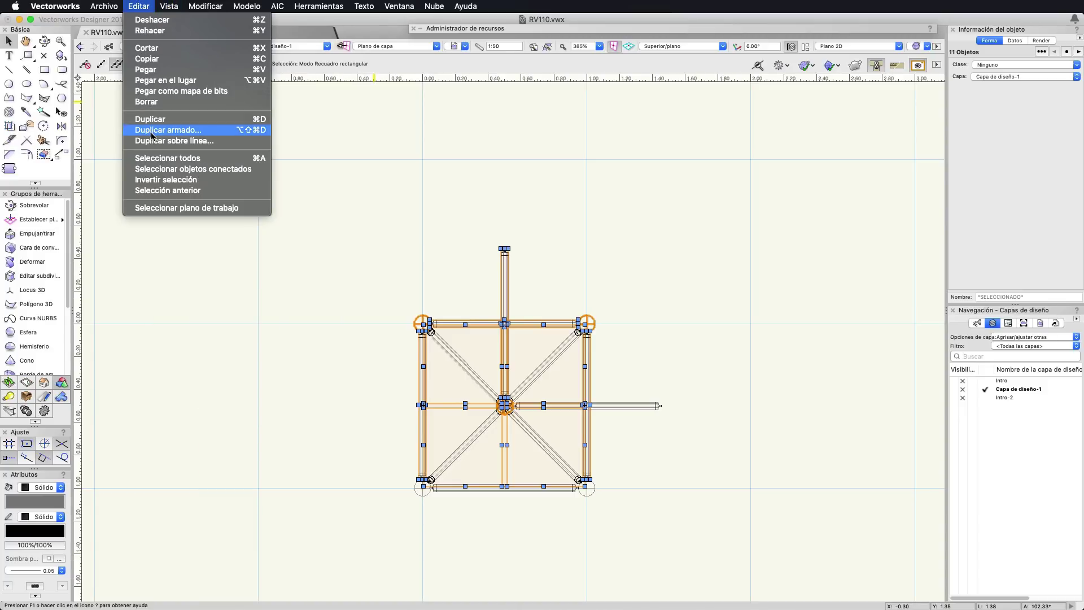
key(Return)
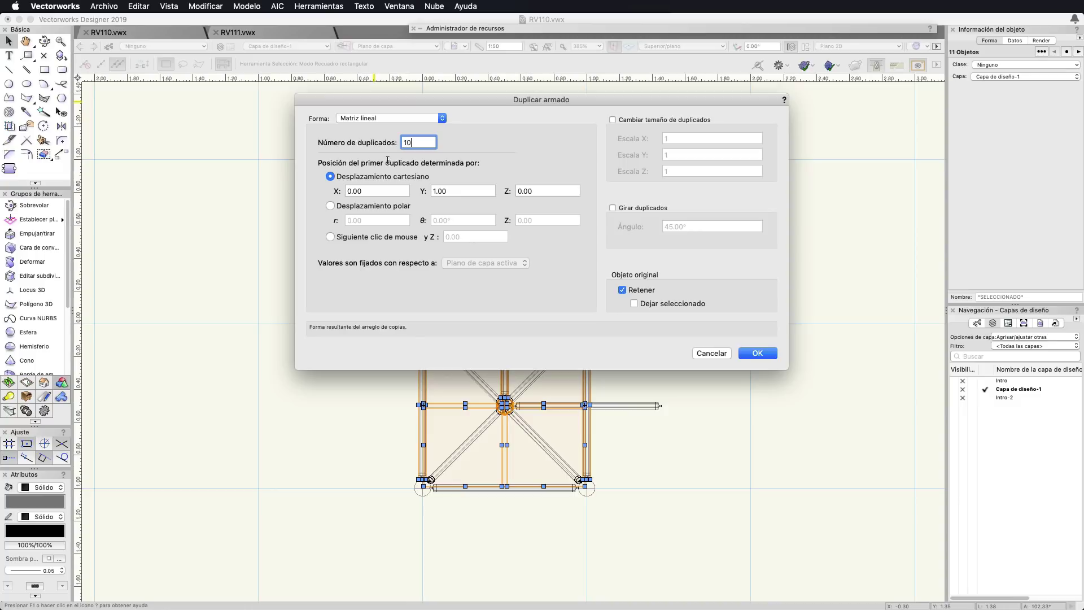
click(447, 194)
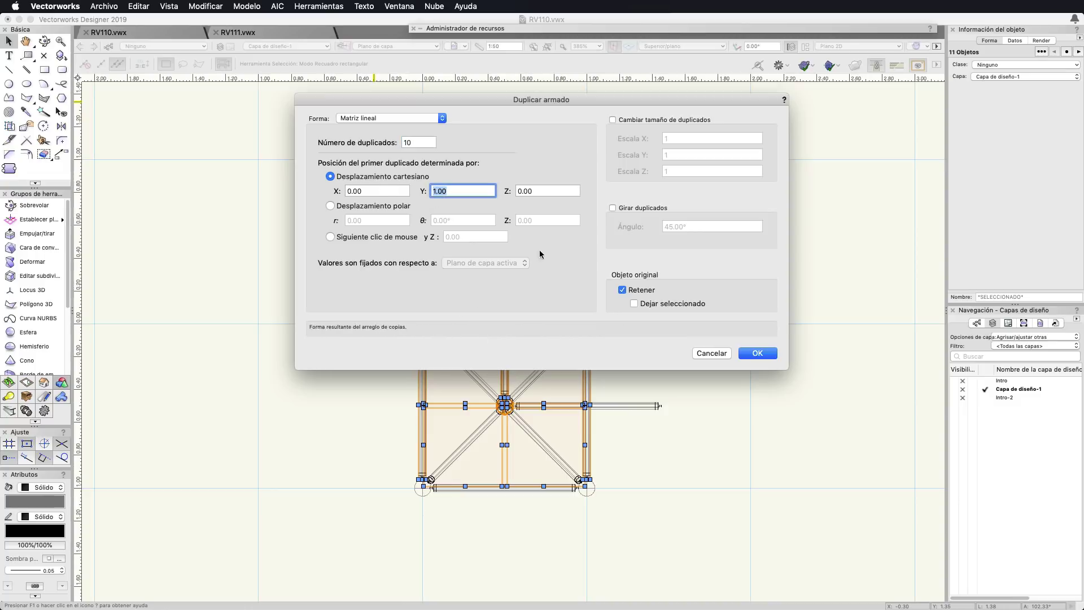
click(756, 354)
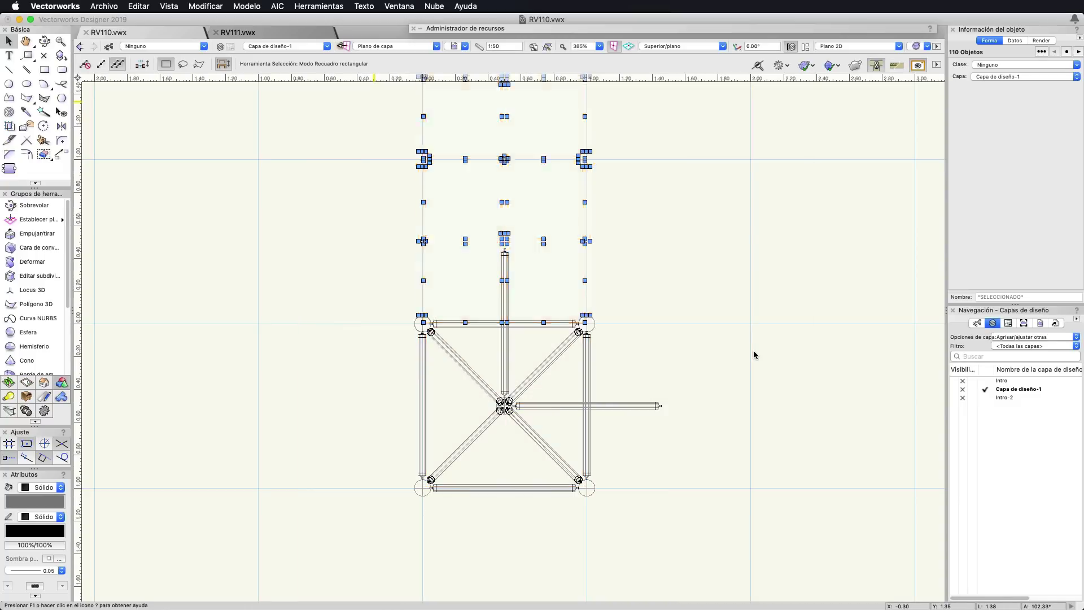
- Orbit around the arrayed truss in 3D, then return to Top/Plan view
mouse_move(529, 428)
middle_down()
mouse_move(599, 196)
mouse_move(564, 196)
middle_up()
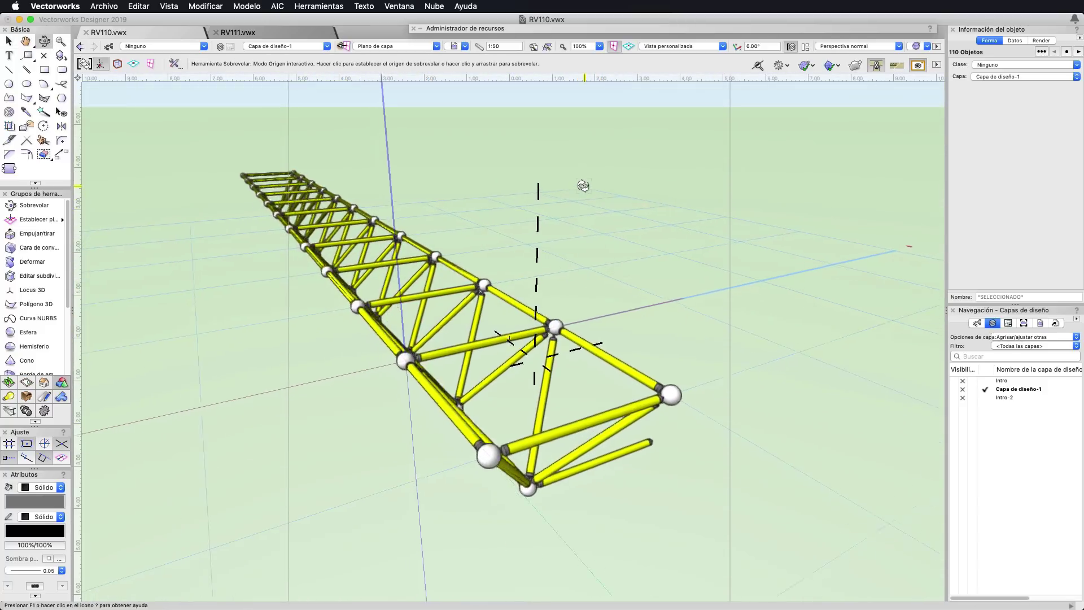
drag(563, 196, 530, 225)
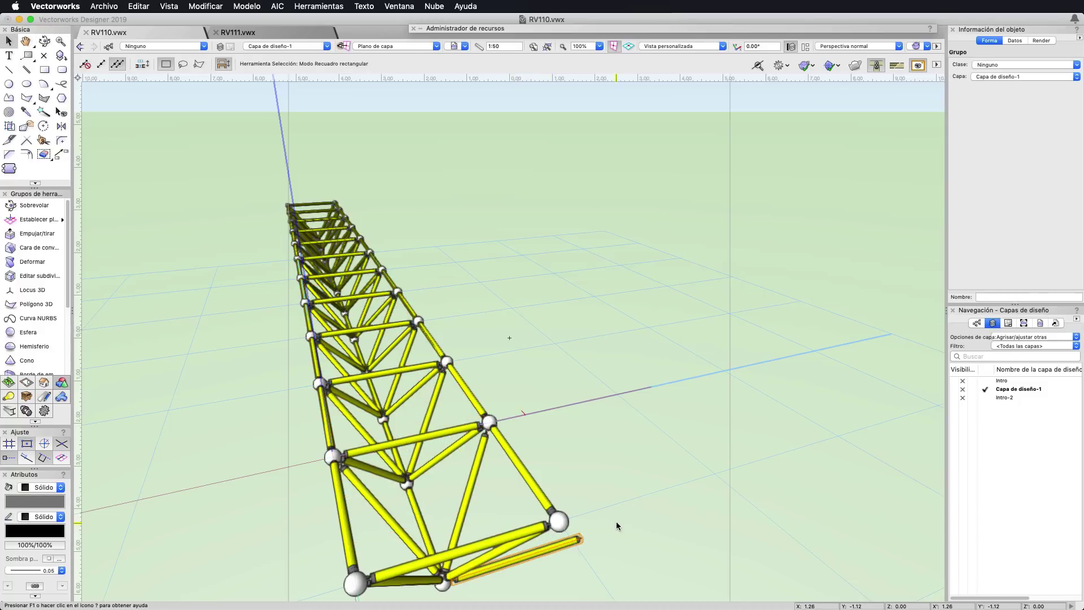
key(super+5)
- Duplicate the sideways bar along the strip with Duplicar armado and check it in 3D
click(139, 5)
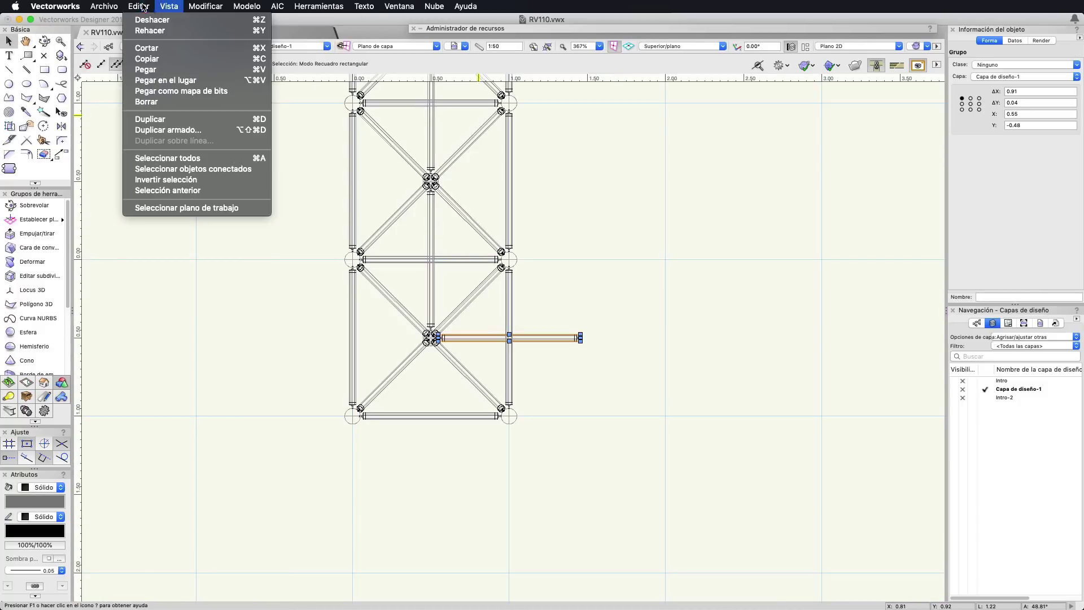
click(149, 131)
key(Return)
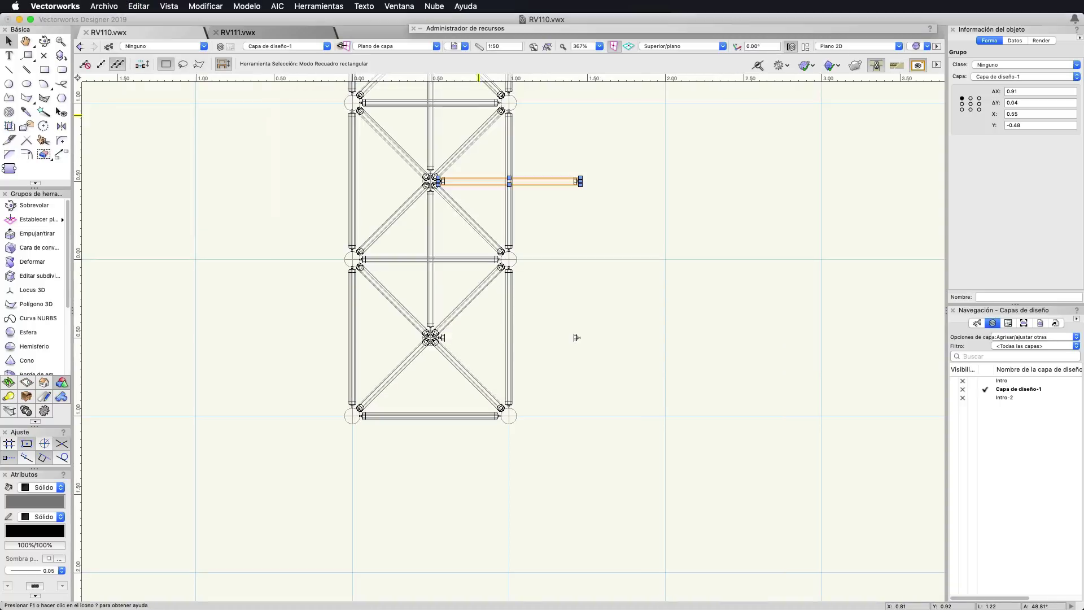
scroll(436, 365, down, 4)
mouse_move(436, 365)
shift+middle_down()
mouse_move(333, 154)
mouse_move(319, 199)
shift+middle_up()
key(super+5)
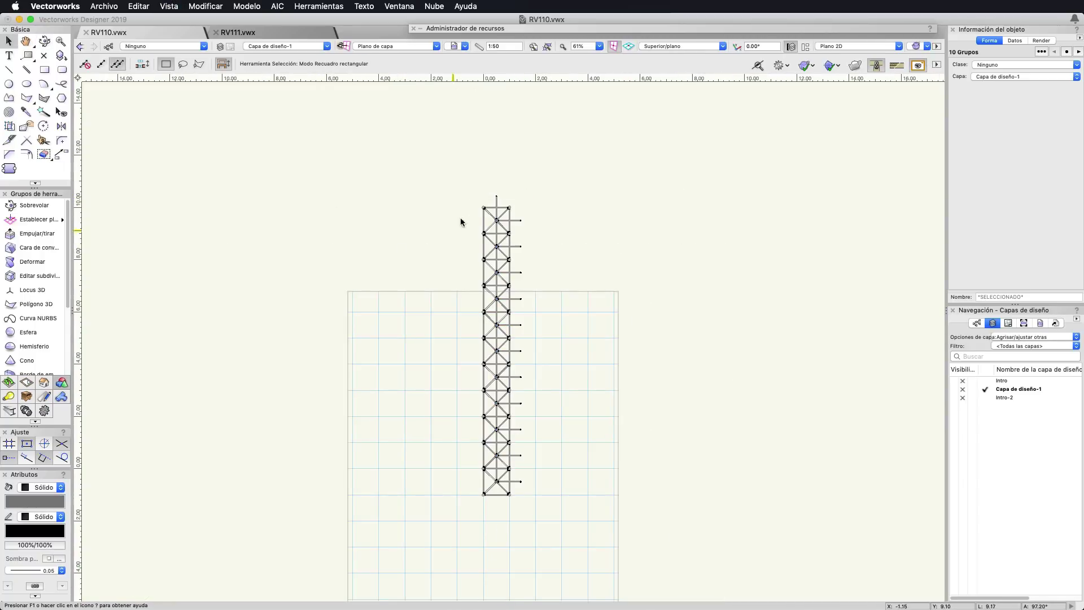
- Delete the stray vertical line above the truss strip
click(491, 181)
key(Delete)
scroll(538, 248, up, 1)
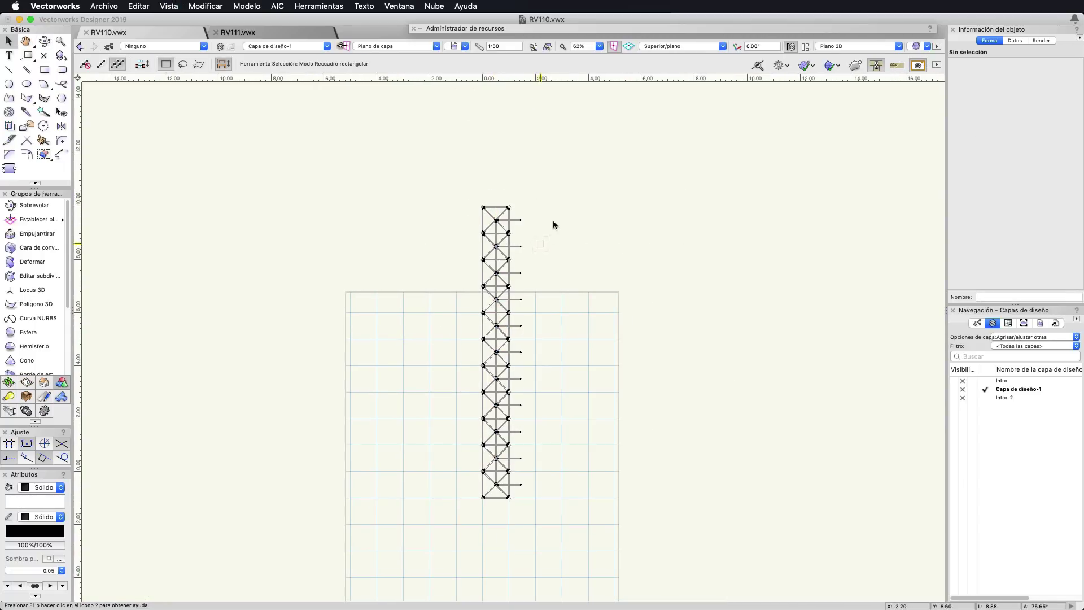
- Marquee-select the entire ten-module truss strip
drag(595, 161, 488, 575)
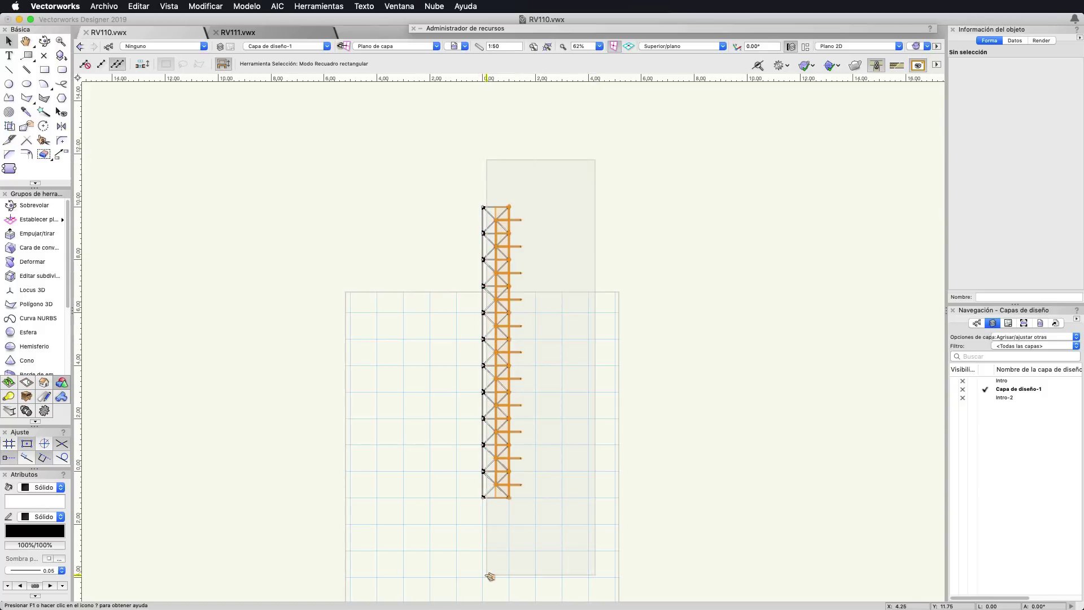
drag(489, 576, 486, 574)
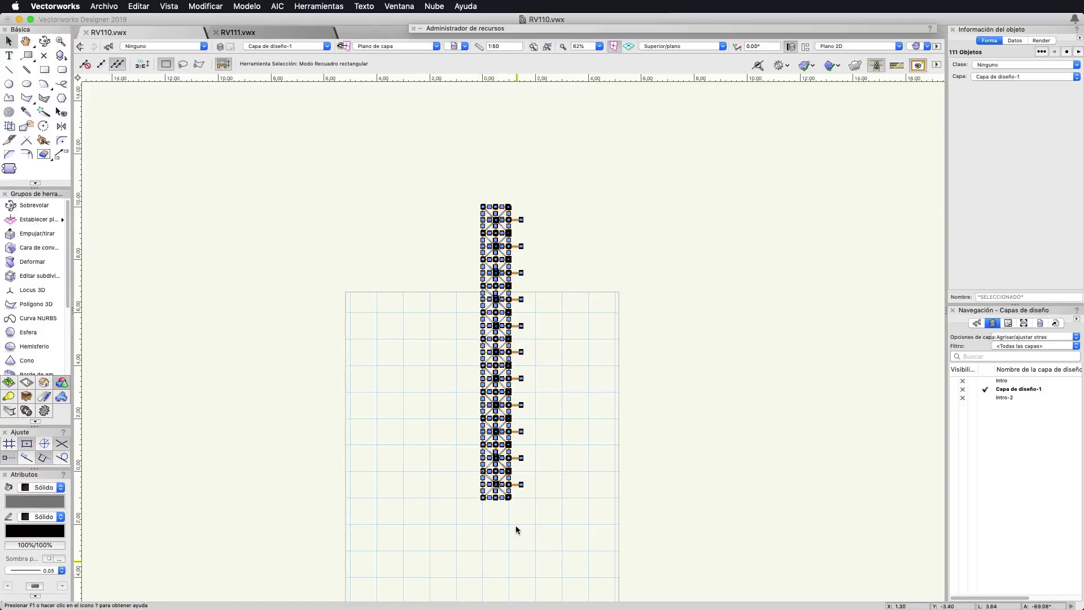
scroll(499, 459, up, 5)
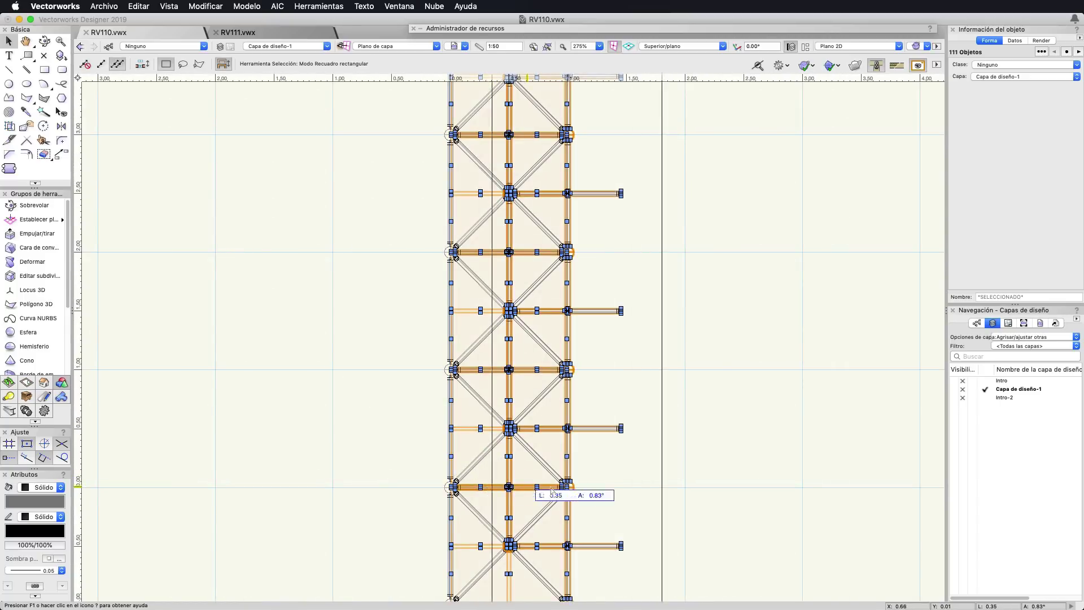
drag(552, 490, 452, 518)
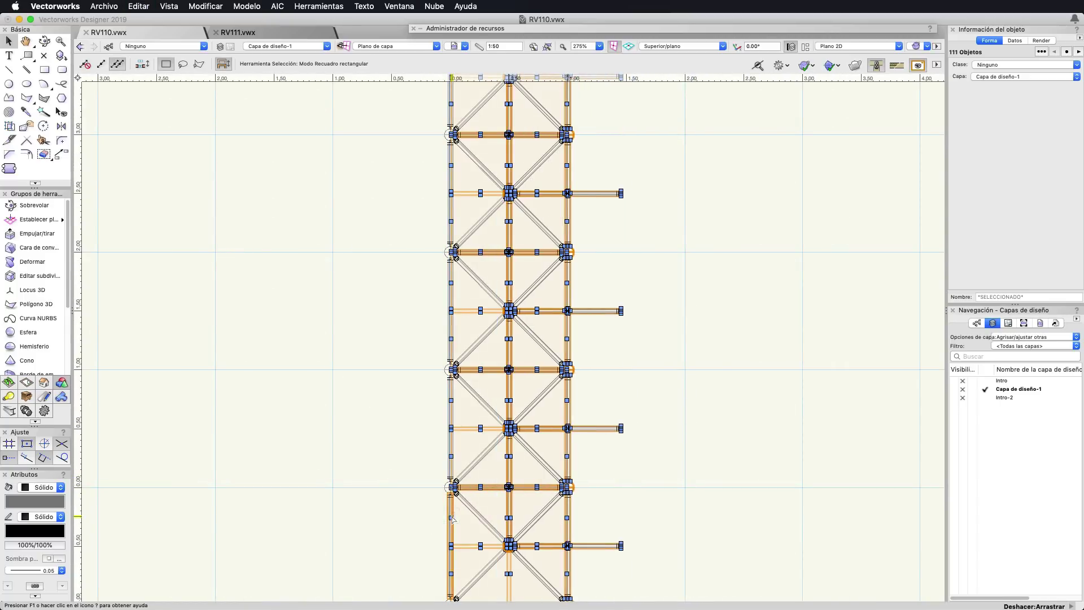
scroll(452, 518, down, 3)
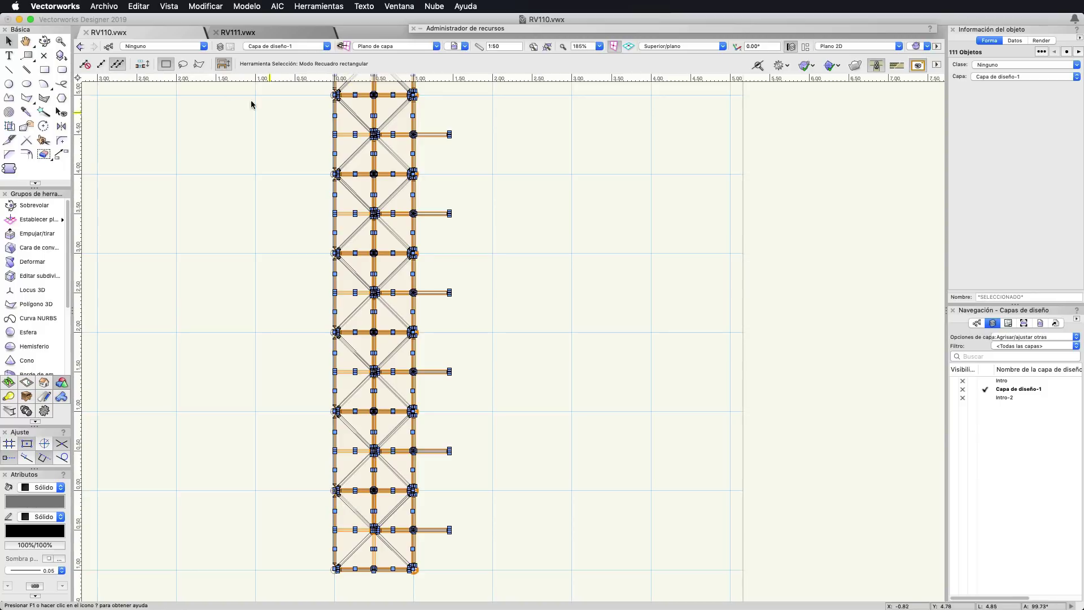
click(138, 7)
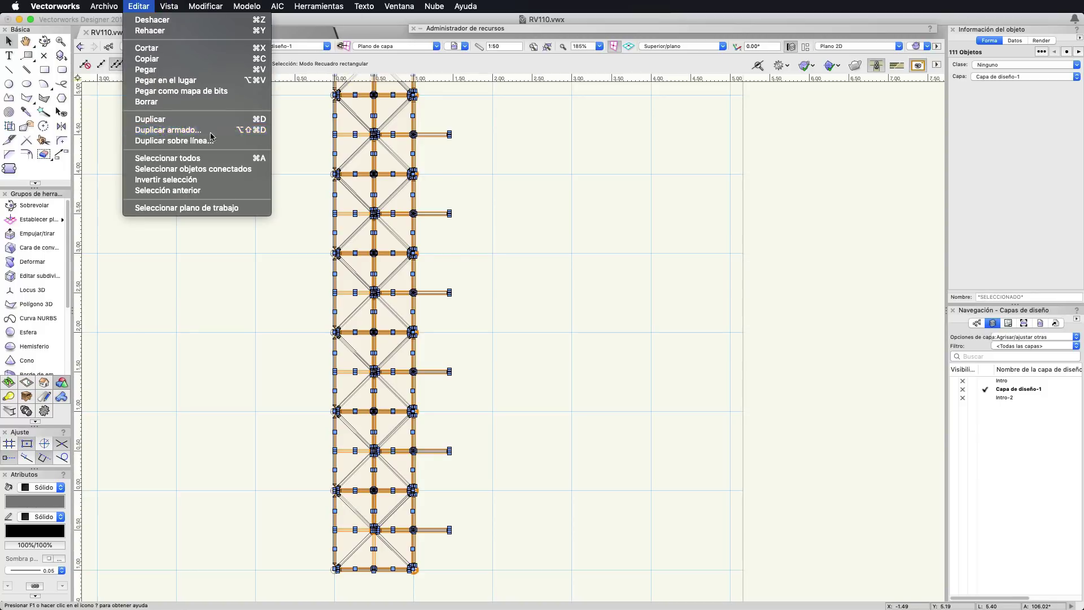
- Array the truss strip 10 times at 1 along X with Y offset 0
click(158, 128)
key(Tab)
text(1)
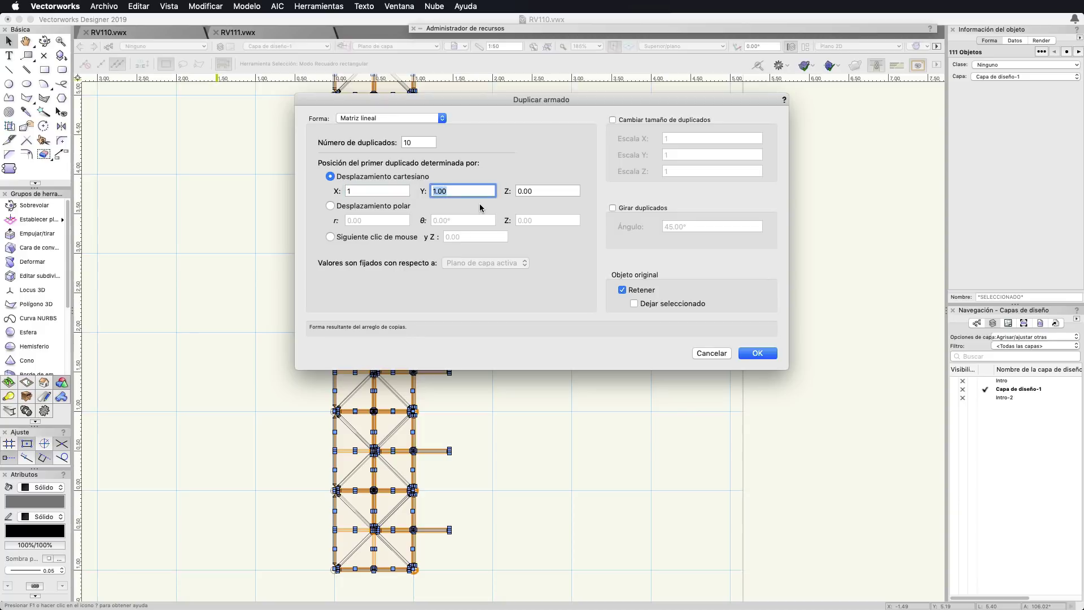
text(0)
key(Return)
- Orbit the space-frame grid into a close 3D view
scroll(452, 292, down, 3)
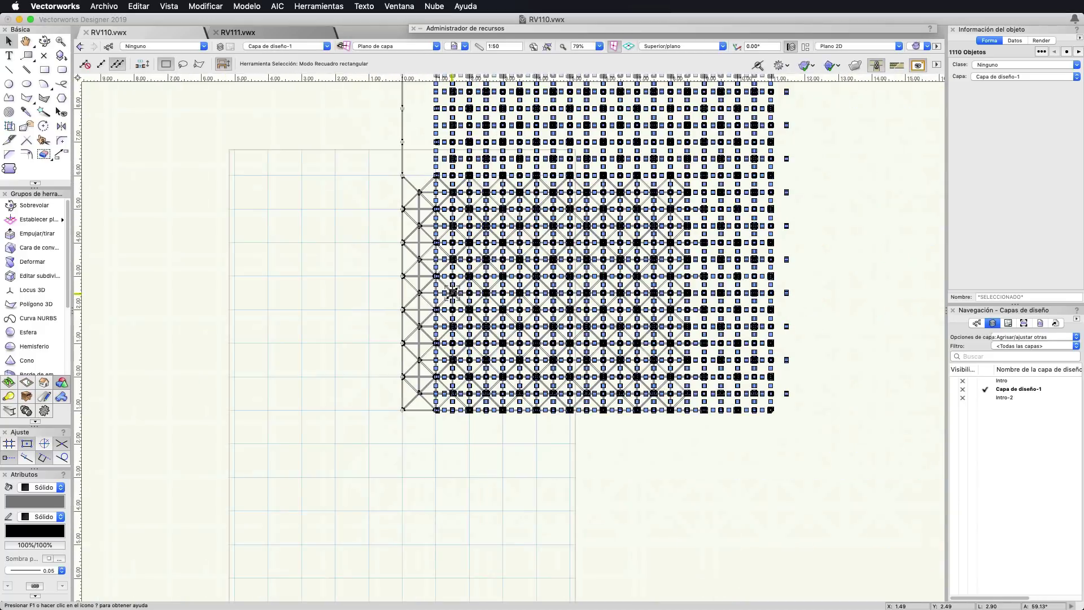
shift+middle_drag(452, 293, 519, 277)
drag(523, 226, 567, 232)
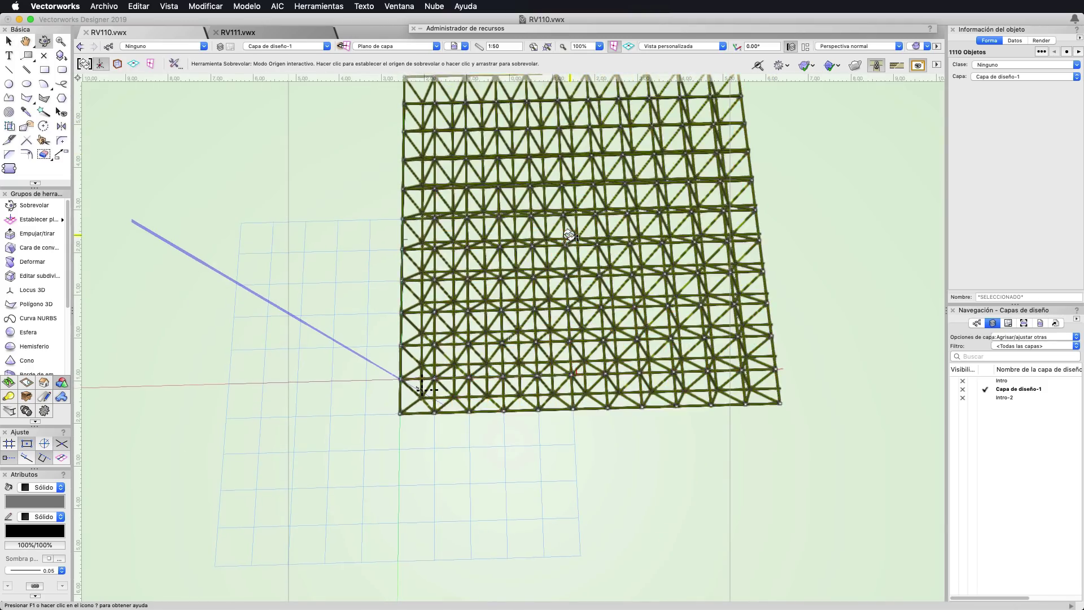
drag(567, 231, 774, 481)
- Delete the protruding bars sticking out past the grid's edge
key(x)
click(706, 496)
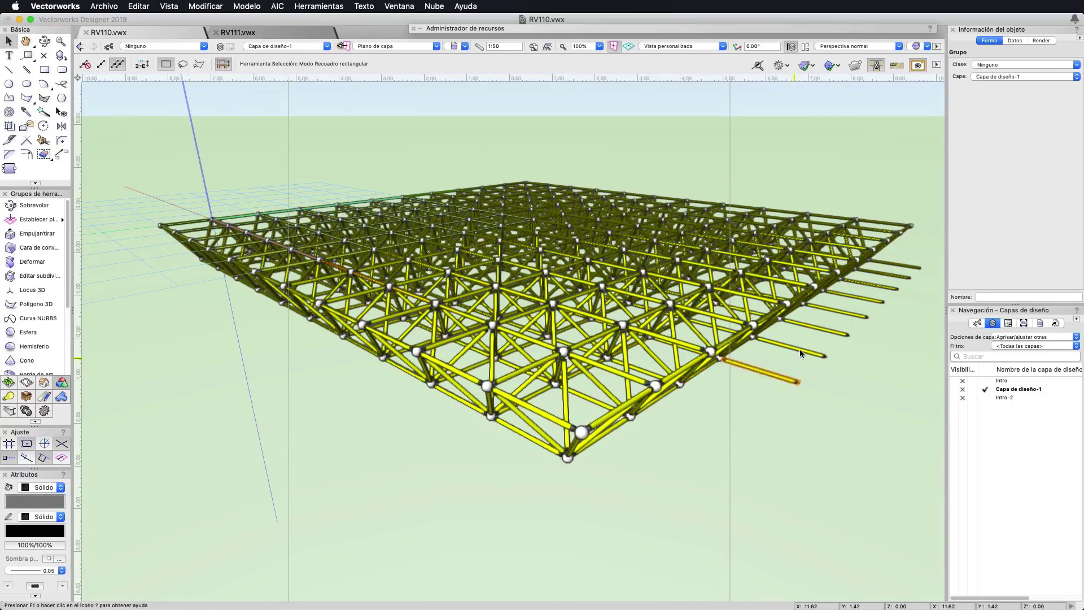
key(Delete)
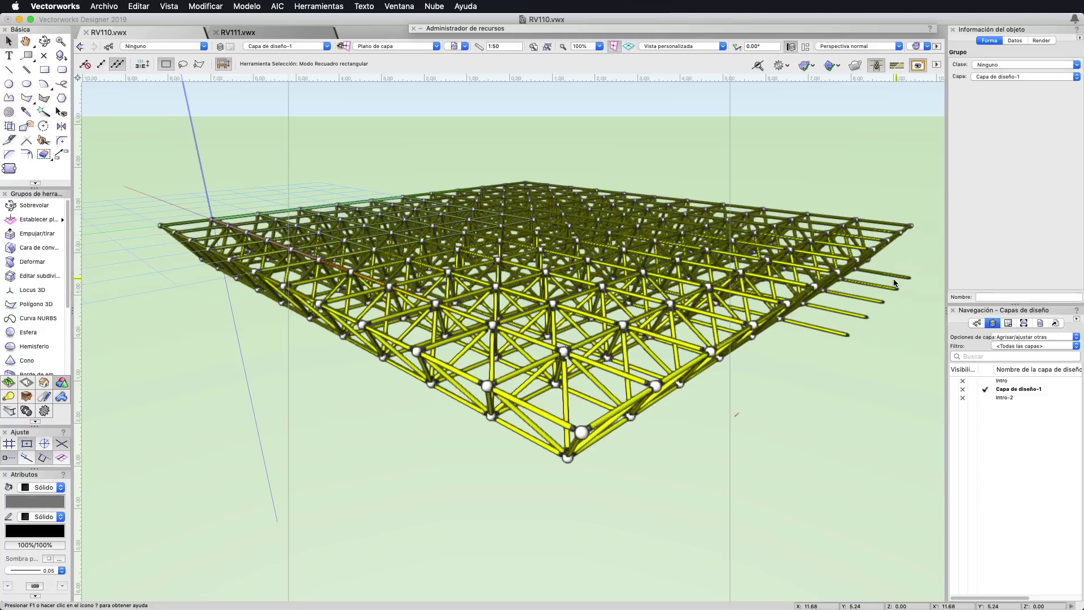
click(865, 302)
click(849, 320)
click(852, 315)
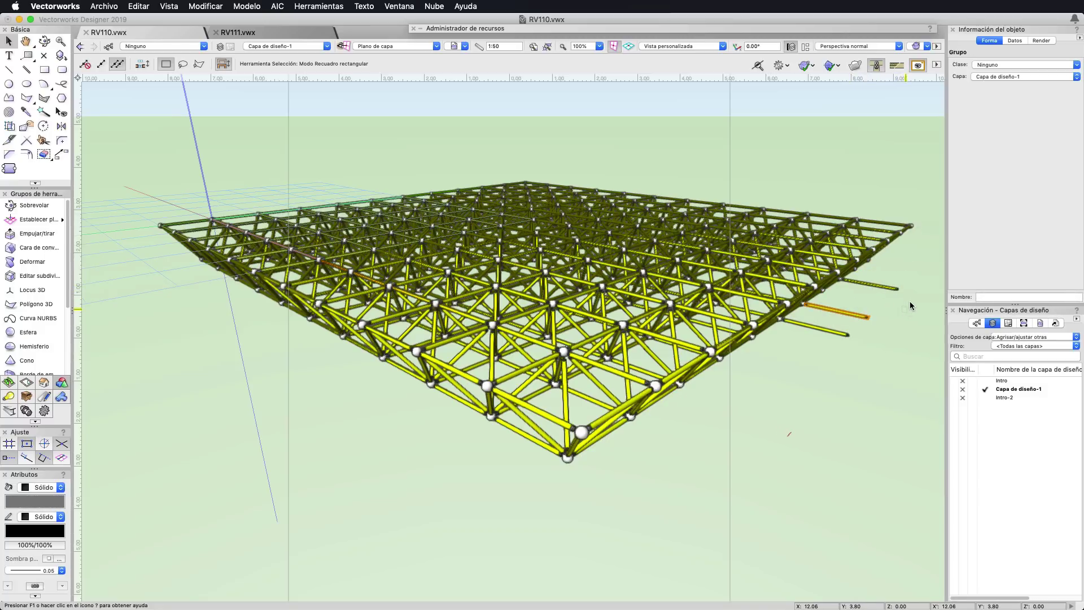
click(873, 287)
- Orbit to a low view across the finished grid
key(shift+c)
drag(871, 285, 873, 300)
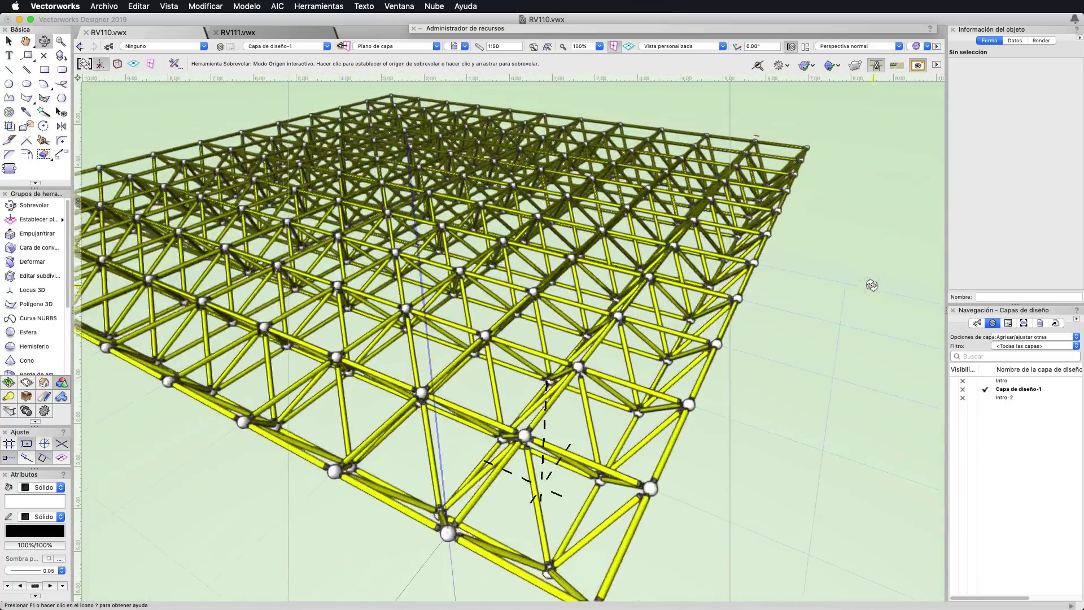
key(x)
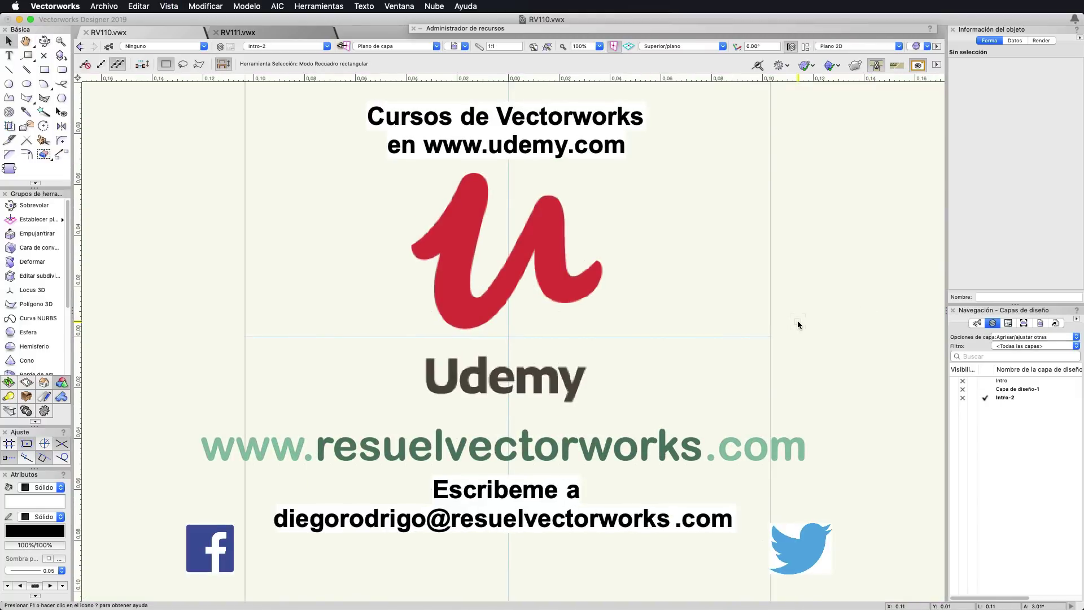
scroll(798, 324, up, 1)
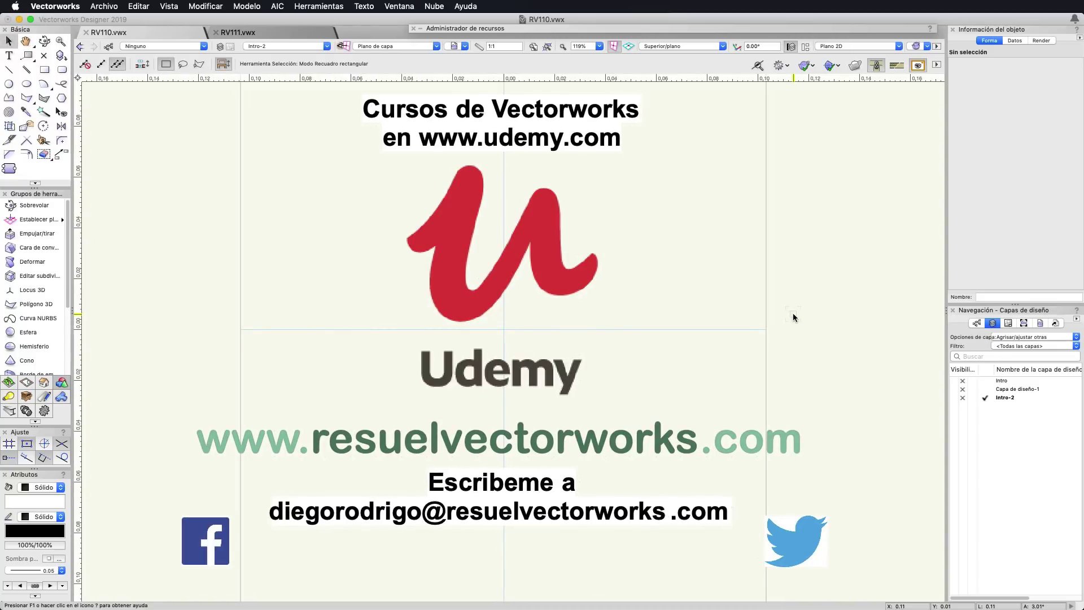